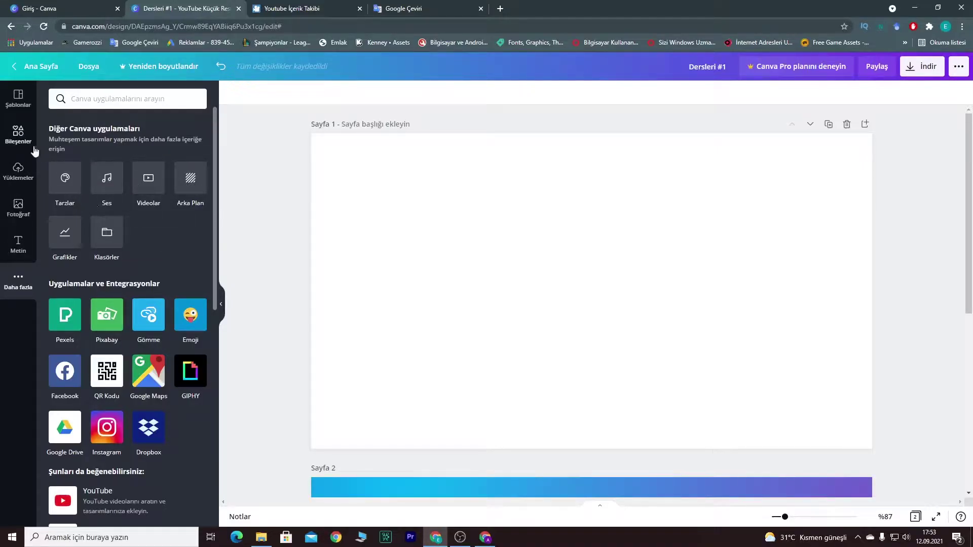
- Clear the "gradyan" search in the elements library and browse its default categories
left_click(18, 135)
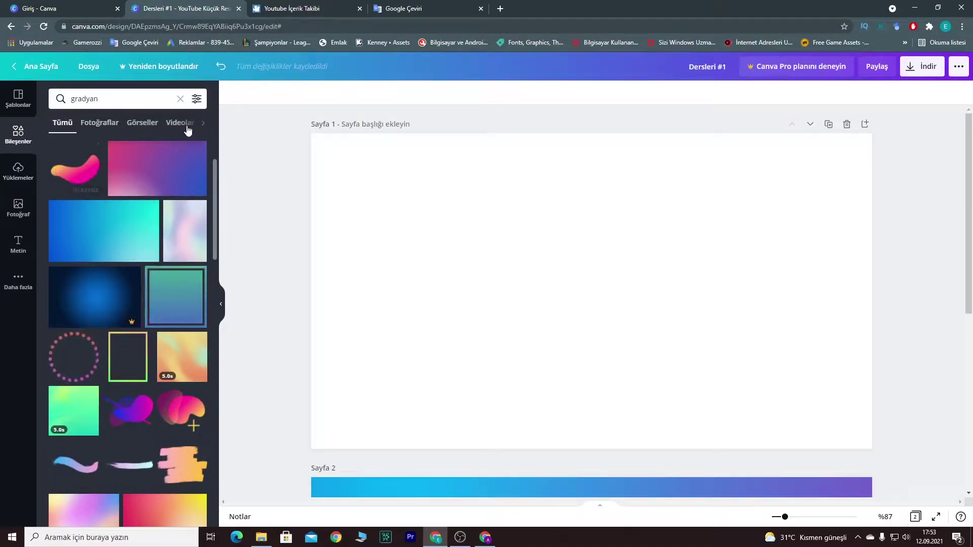
left_click(180, 99)
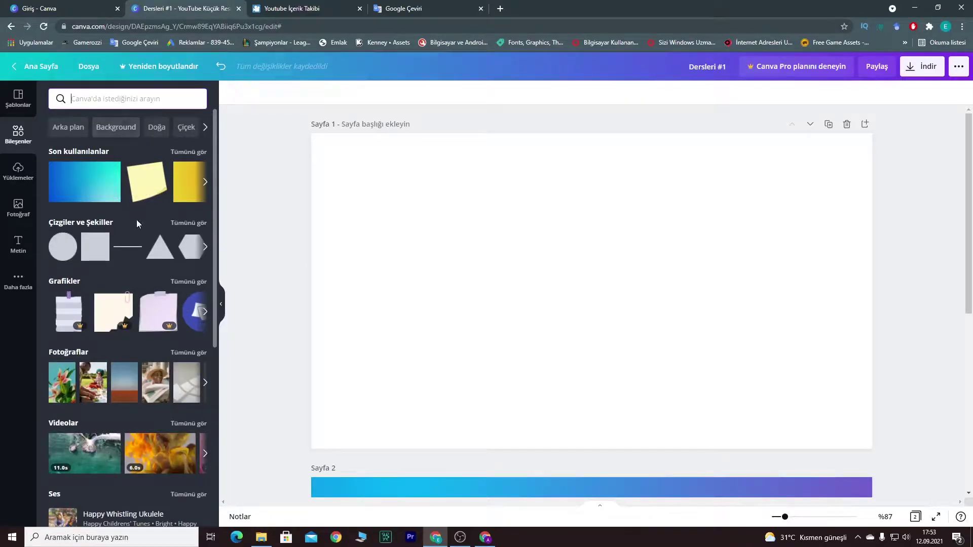
scroll(92, 159, "down", 1)
scroll(150, 227, "up", 1)
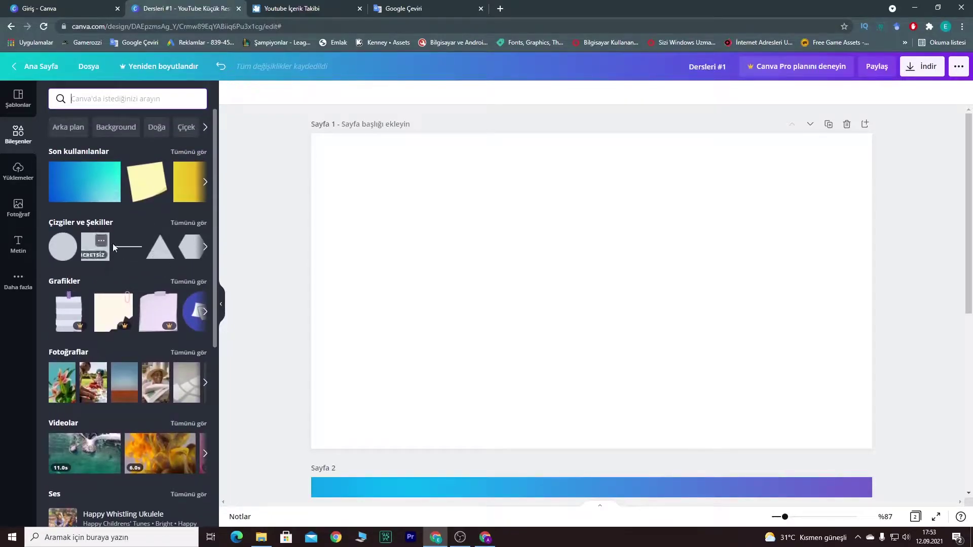
scroll(188, 232, "down", 6)
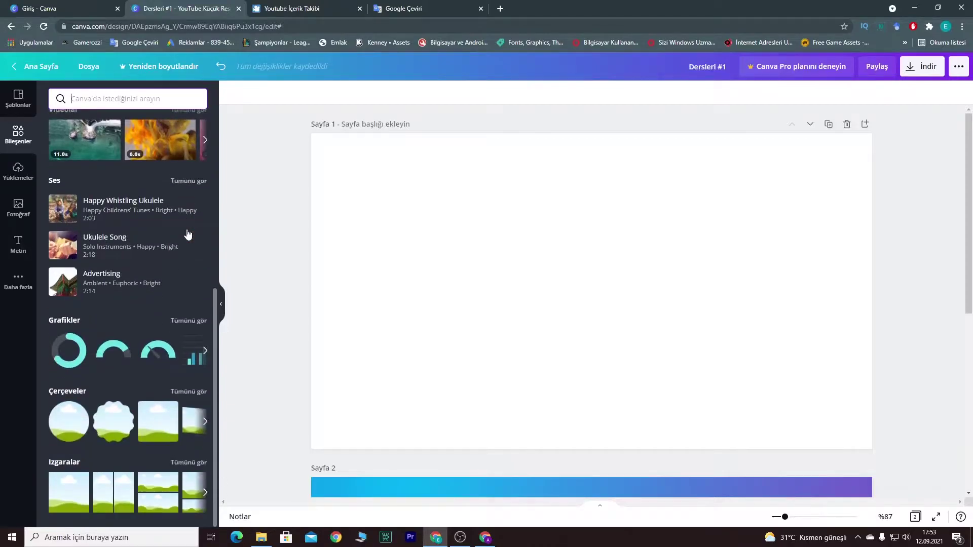
scroll(197, 348, "up", 6)
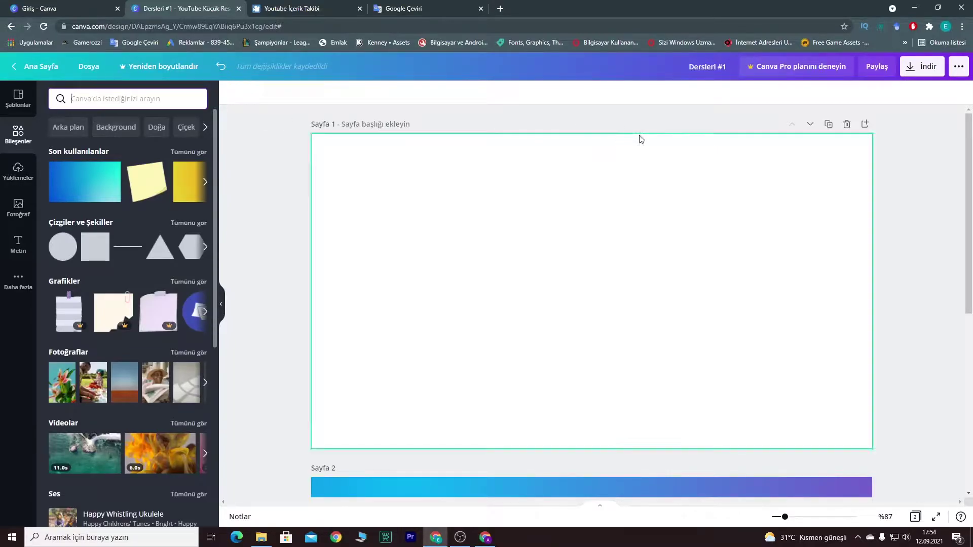
- Fill the blank page 1 background with the solid light blue from the photo colors
left_click(484, 211)
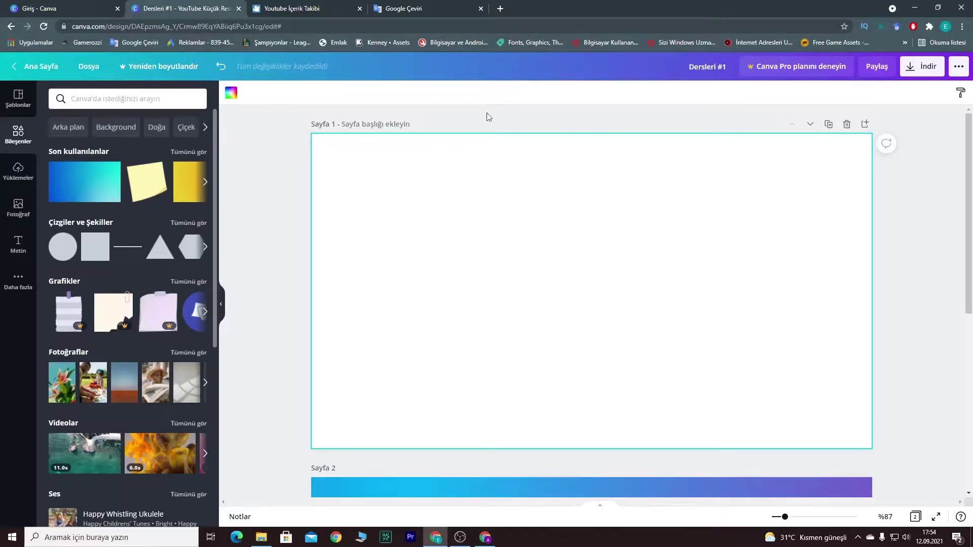
left_click(260, 318)
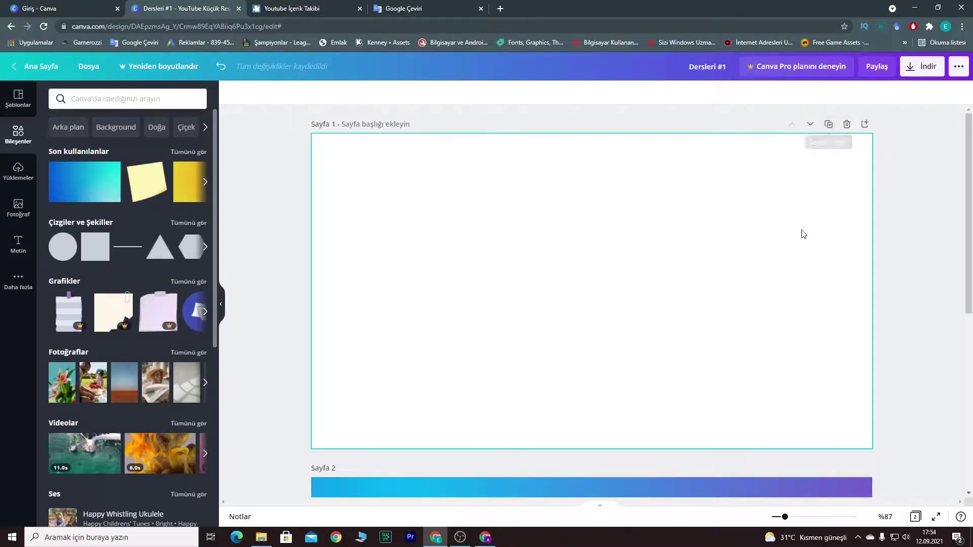
left_click(679, 208)
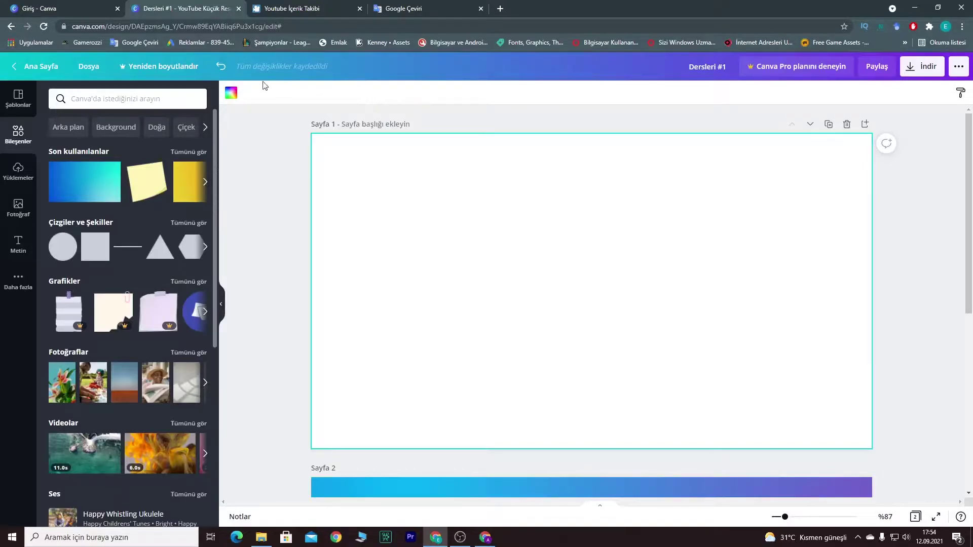
left_click(232, 96)
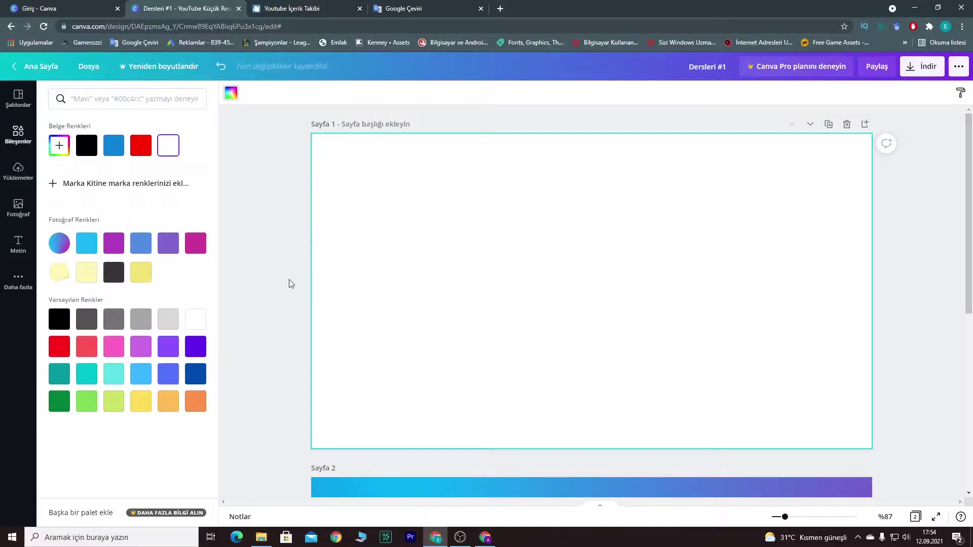
left_click(86, 244)
left_click(276, 303)
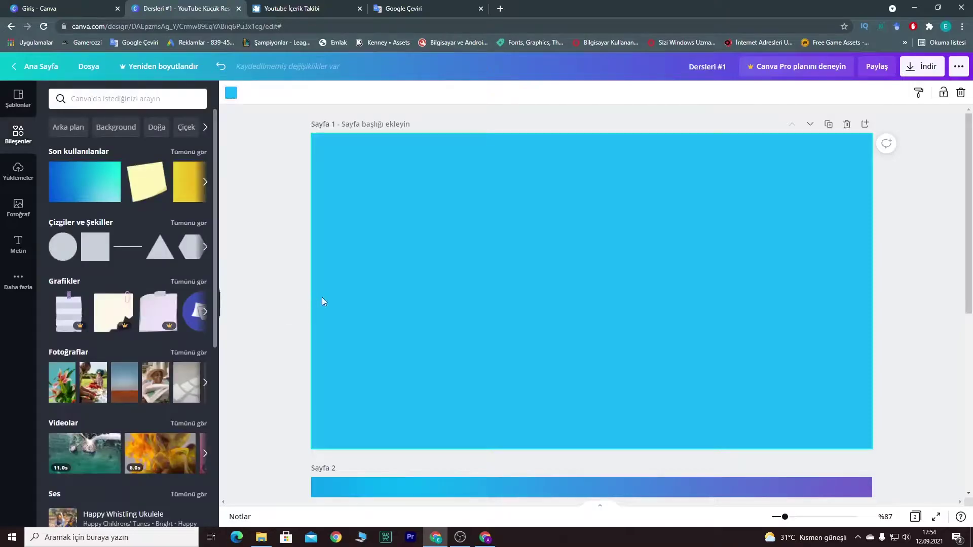
left_click(231, 96)
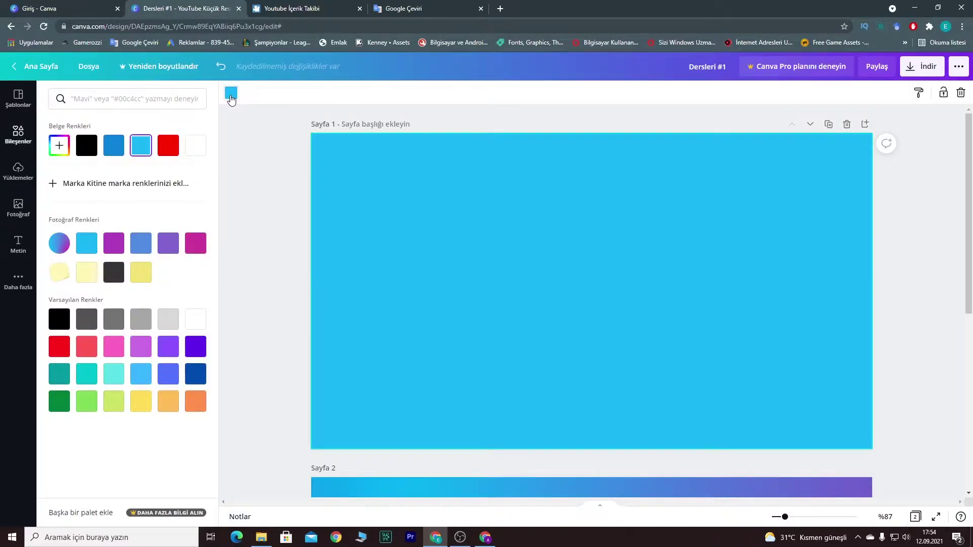
left_click(231, 98)
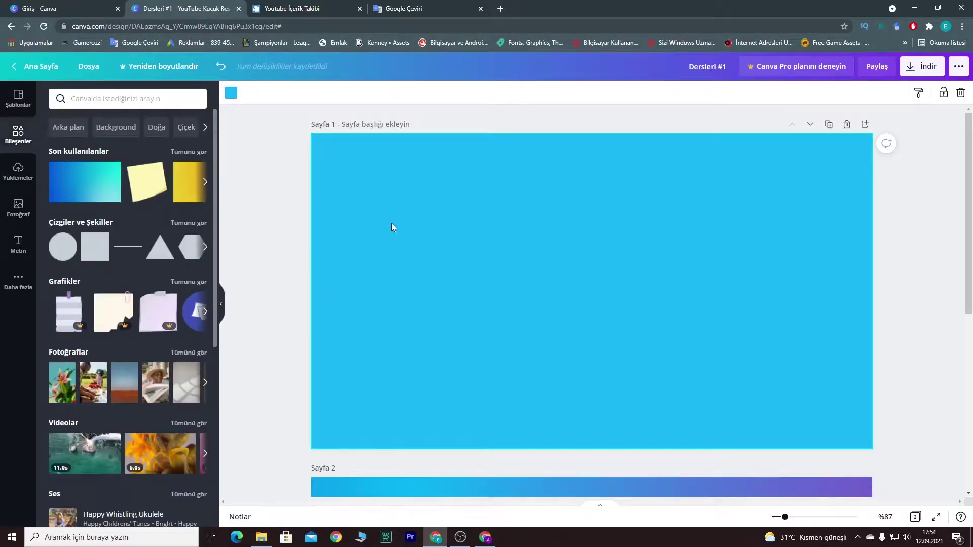
- Remove the solid background from page 1 and fill the page with the recently used blue-turquoise gradient
key("Delete")
left_click_drag(94, 185, 347, 144)
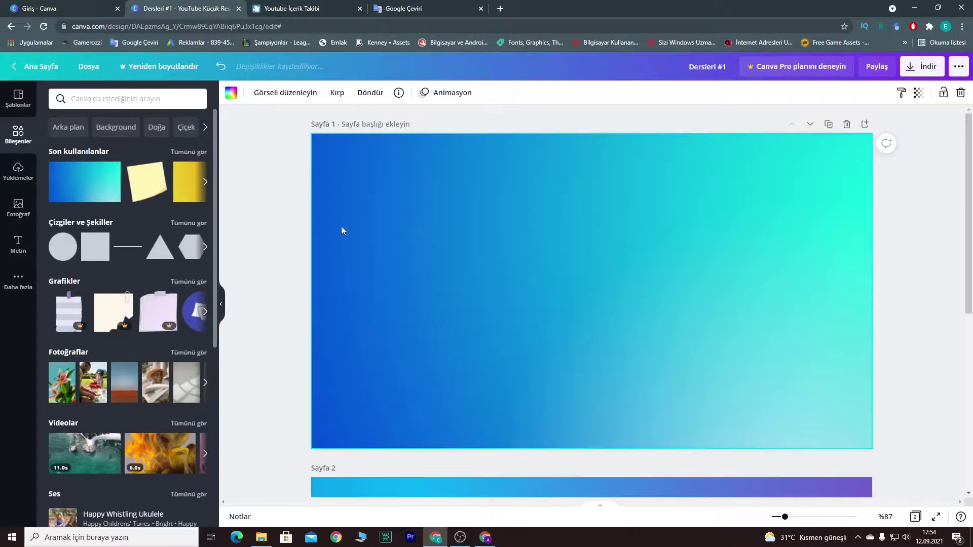
left_click(229, 94)
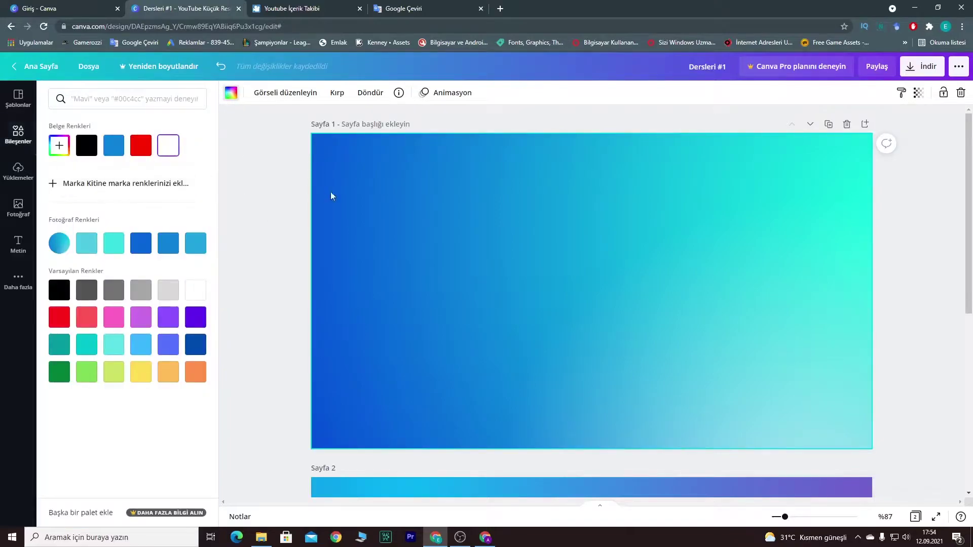
left_click(409, 215)
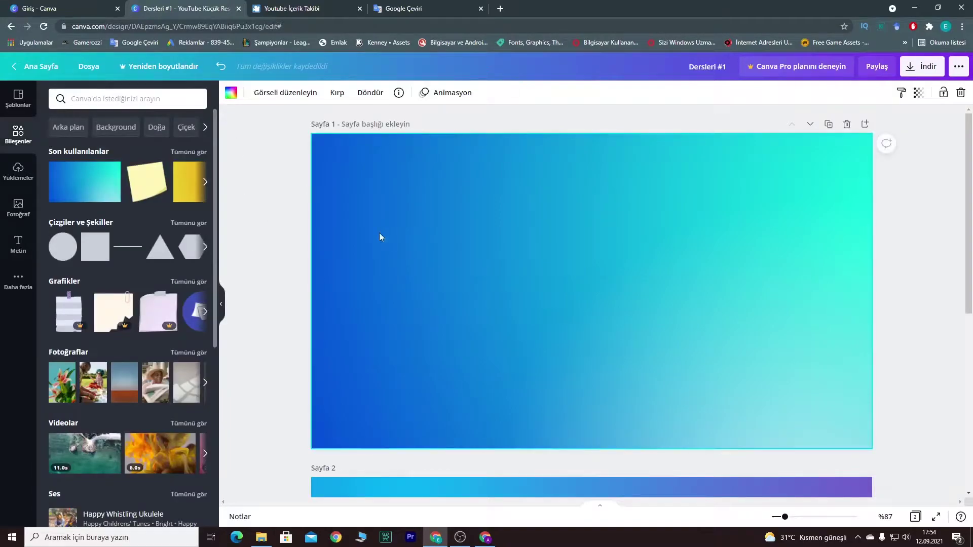
- Apply the Photogenic Heatwave effect from Color Pop to the page 1 gradient and slightly lower its intensity
left_click(261, 92)
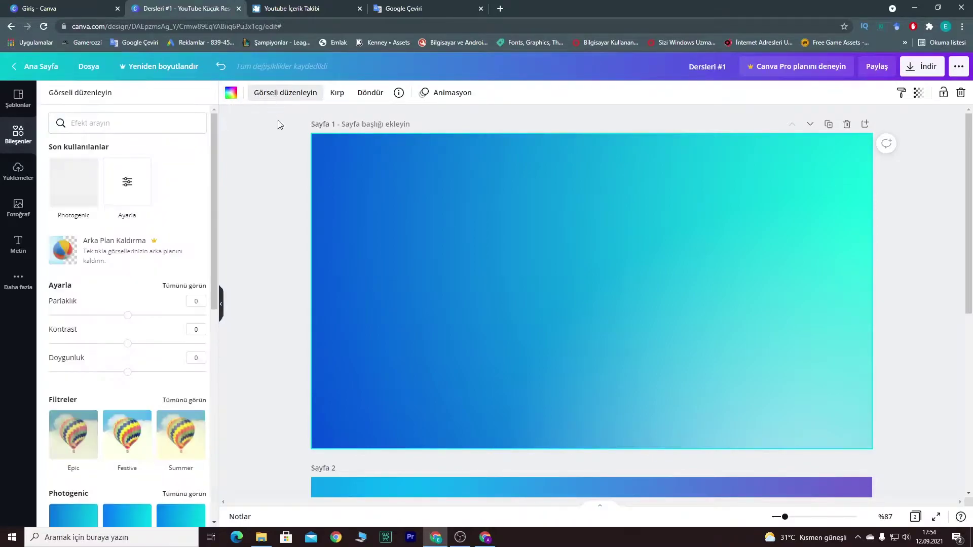
scroll(187, 279, "down", 2)
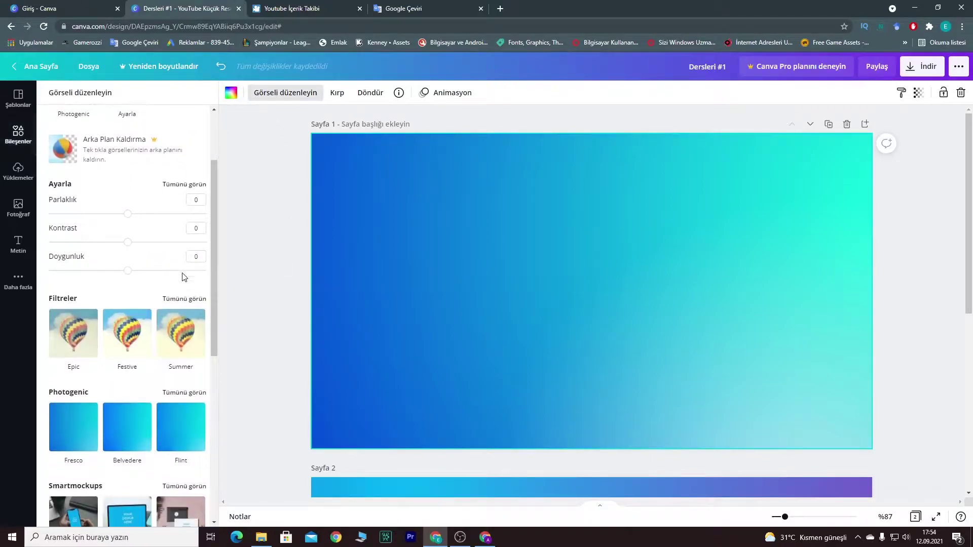
scroll(183, 277, "down", 3)
scroll(178, 257, "up", 5)
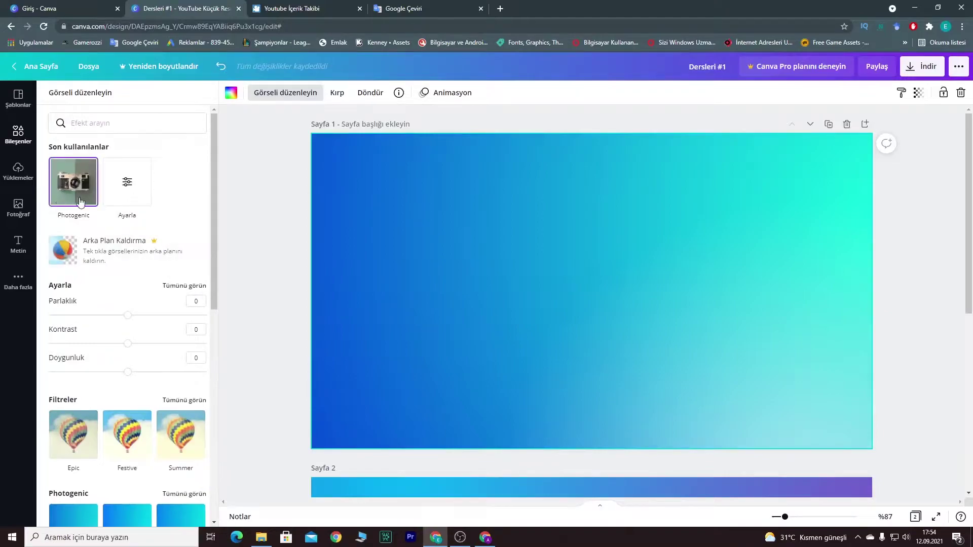
left_click(74, 187)
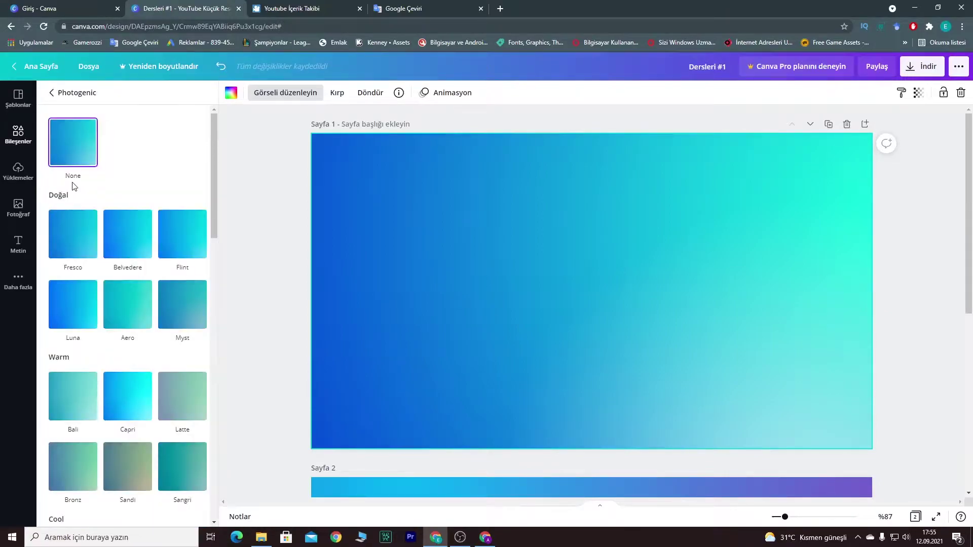
scroll(172, 182, "down", 6)
scroll(132, 160, "down", 4)
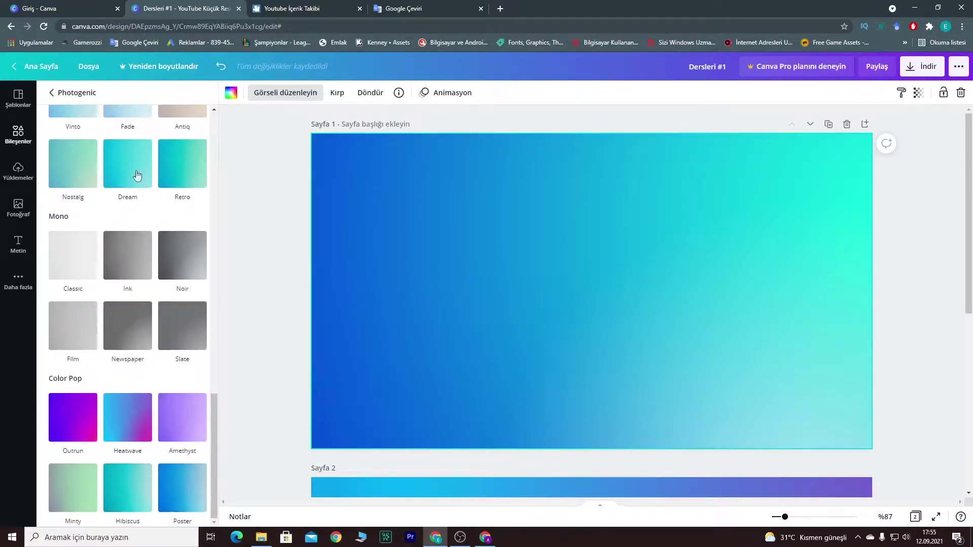
left_click(133, 420)
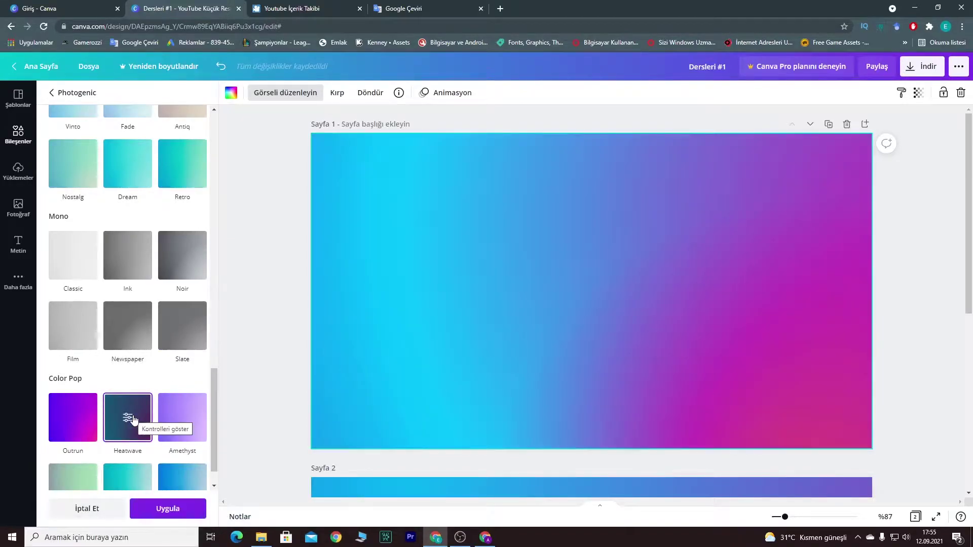
scroll(292, 299, "down", 4)
scroll(294, 282, "up", 4)
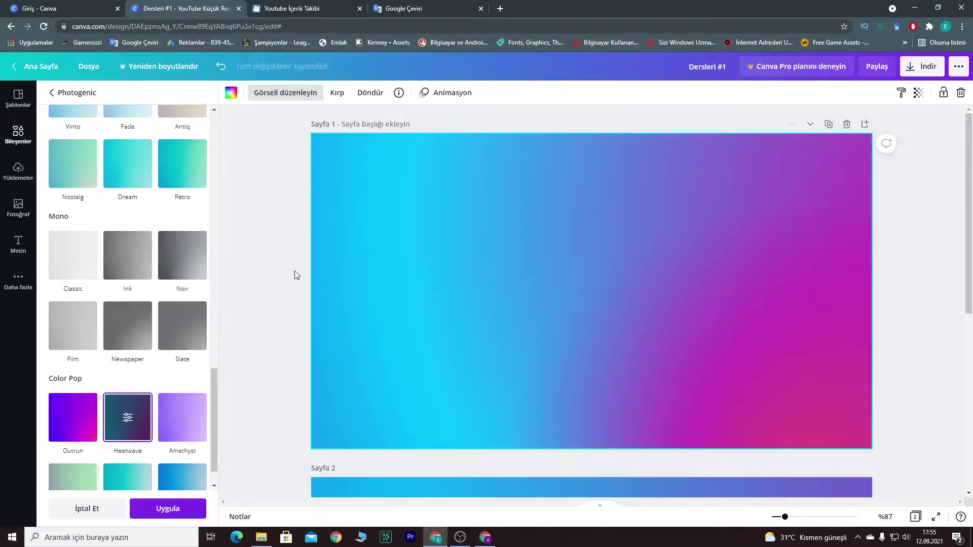
left_click(128, 430)
mouse_move(206, 137)
left_mouse_down()
mouse_move(150, 136)
mouse_move(197, 138)
left_mouse_up()
- Set the page 1 gradient's brightness to 1, contrast to 10 and saturation to 2
scroll(453, 230, "down", 1)
scroll(453, 226, "up", 1)
scroll(532, 274, "down", 3)
left_click(577, 308)
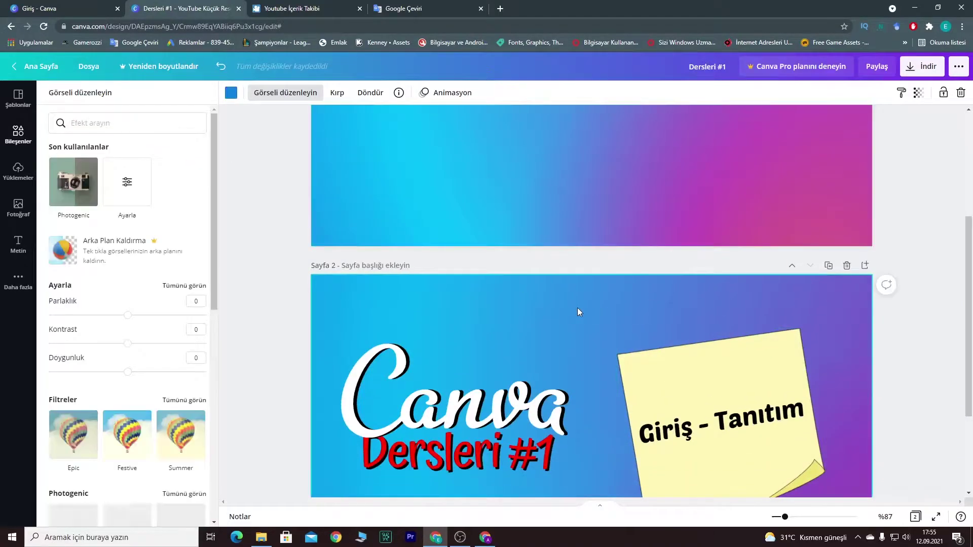
scroll(552, 220, "up", 3)
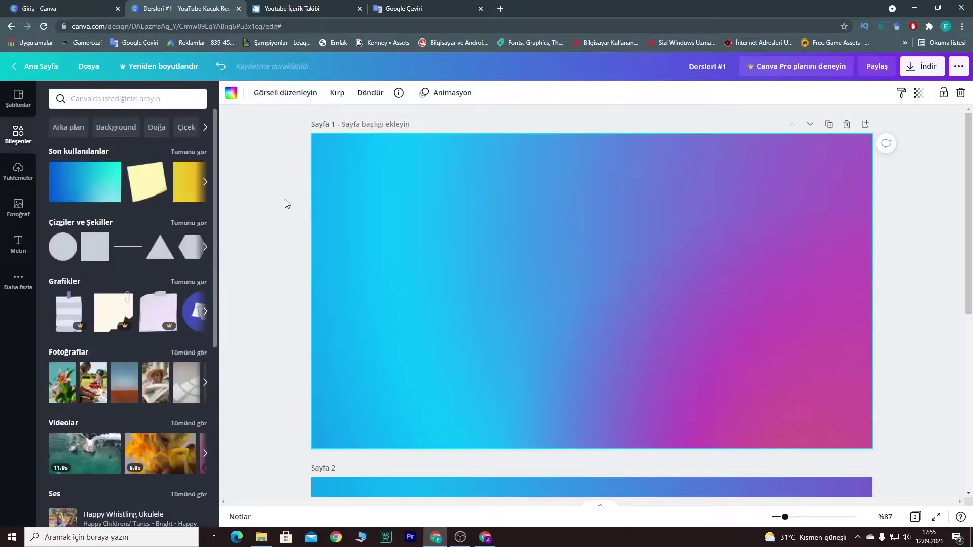
left_click(286, 92)
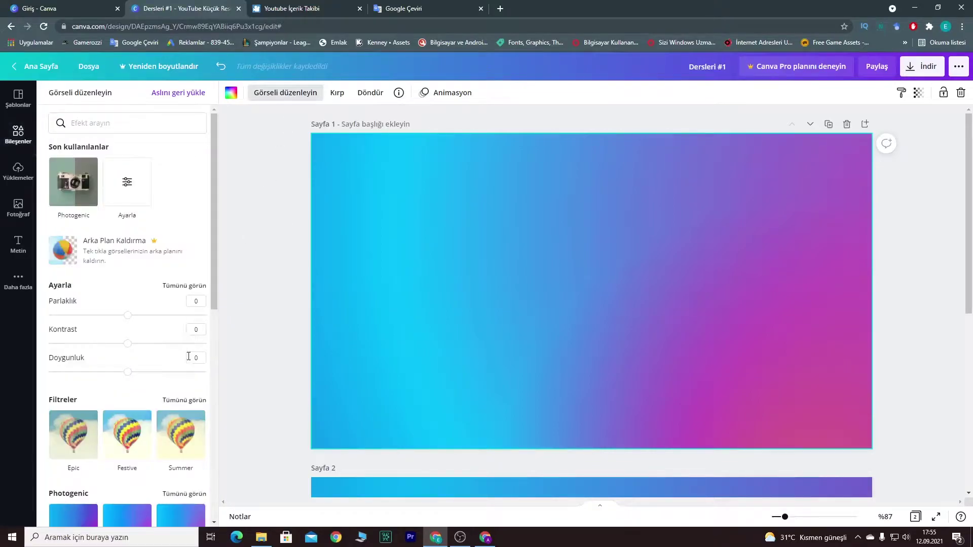
scroll(179, 380, "down", 2)
left_click_drag(128, 264, 131, 320)
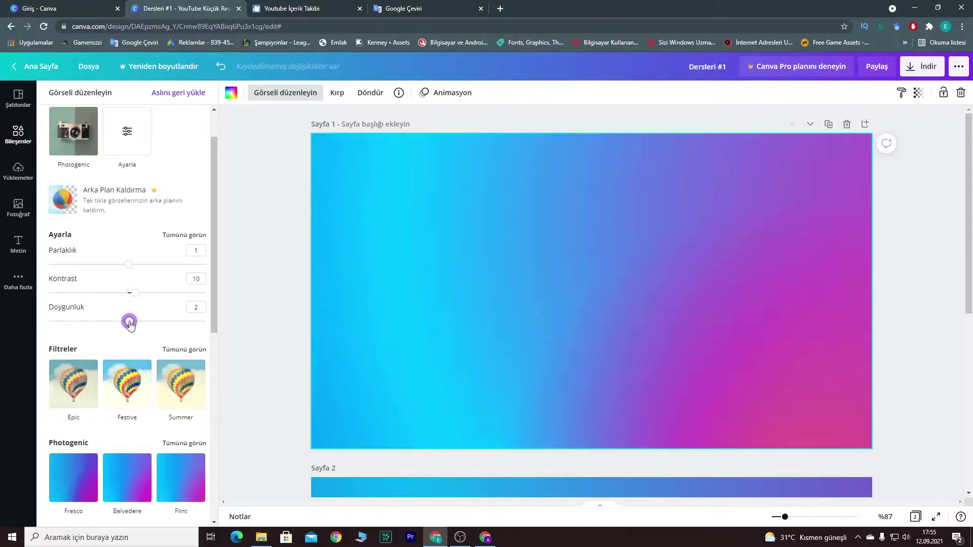
- Try the full set of image adjustments, including highlights at -10 and fade at 38, and reset them all
left_click(195, 235)
scroll(154, 271, "down", 1)
left_click_drag(124, 278, 49, 303)
left_click(140, 247)
left_click_drag(140, 248, 128, 247)
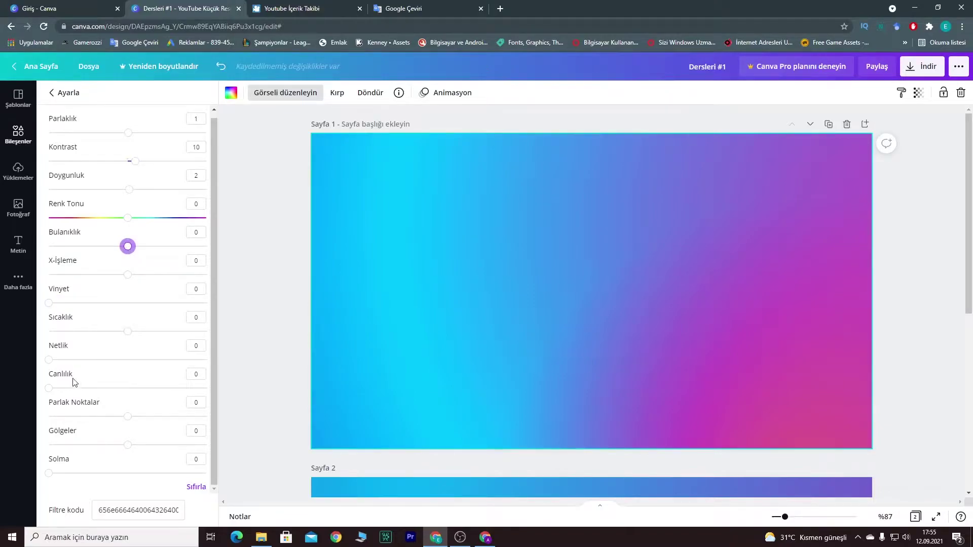
left_click_drag(70, 386, 32, 394)
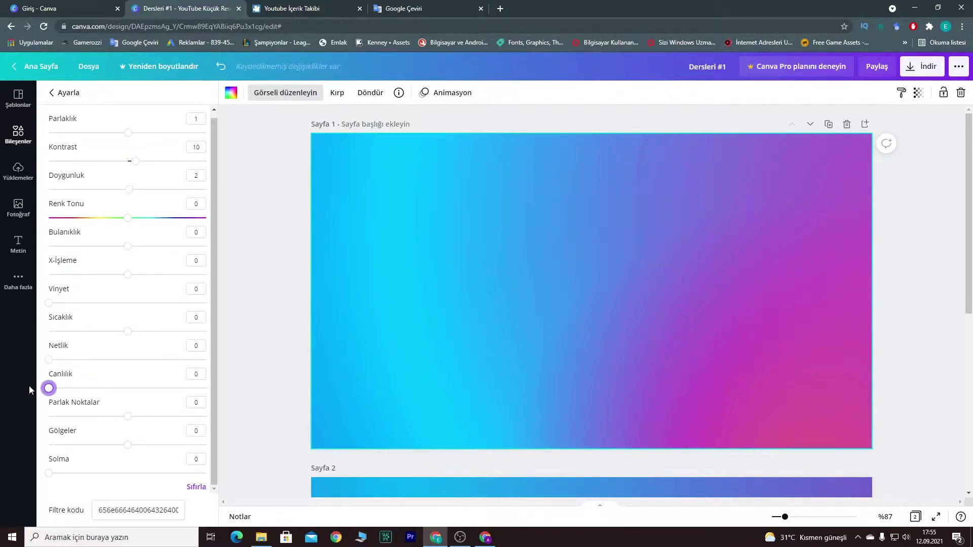
left_click_drag(128, 416, 109, 474)
left_click(117, 474)
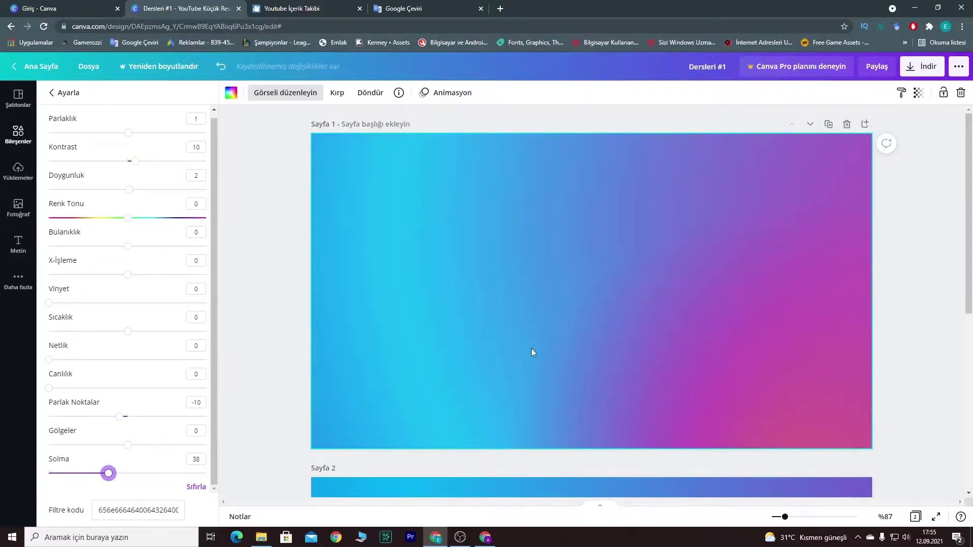
left_click(196, 487)
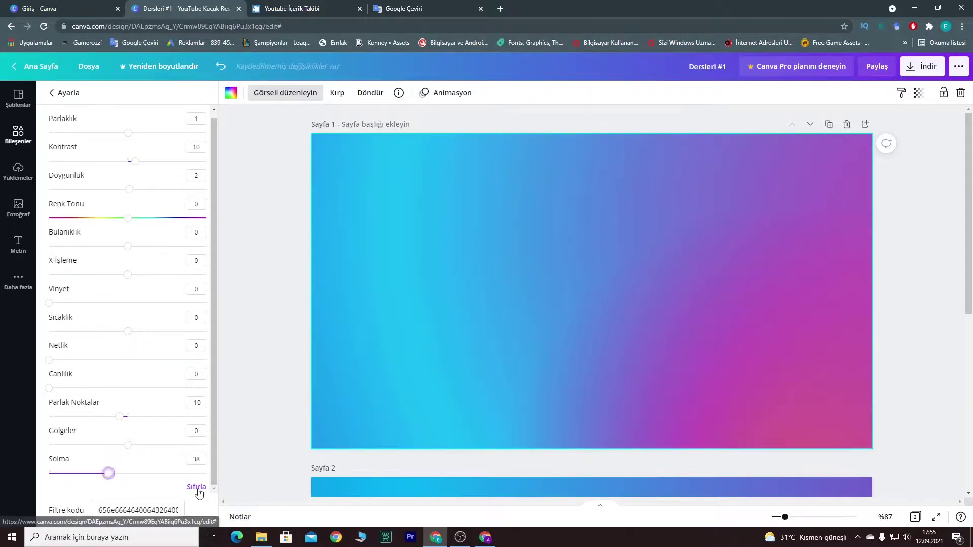
left_click(69, 94)
- Apply the Drama filter to the page 1 gradient and raise its intensity to 88
scroll(182, 370, "down", 3)
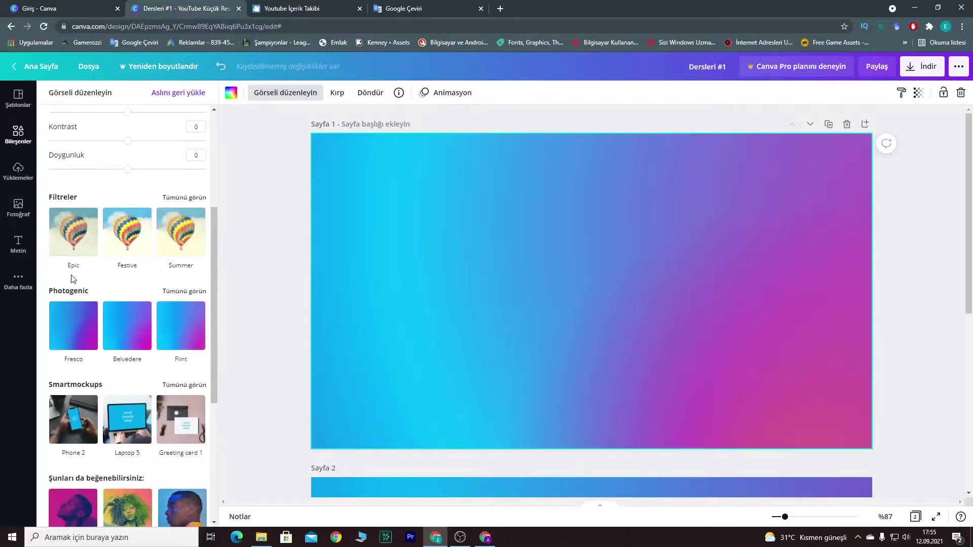
left_click(184, 189)
scroll(121, 230, "down", 2)
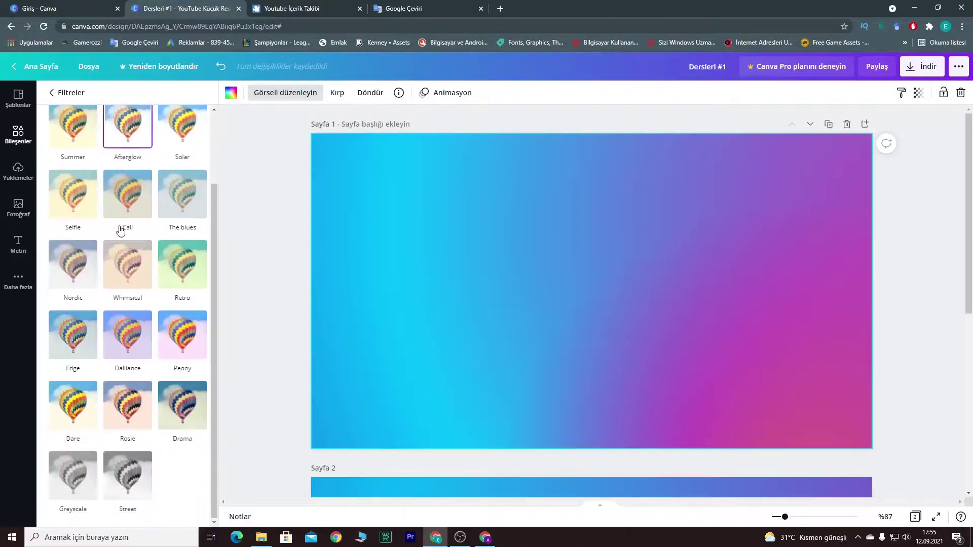
left_click(190, 417)
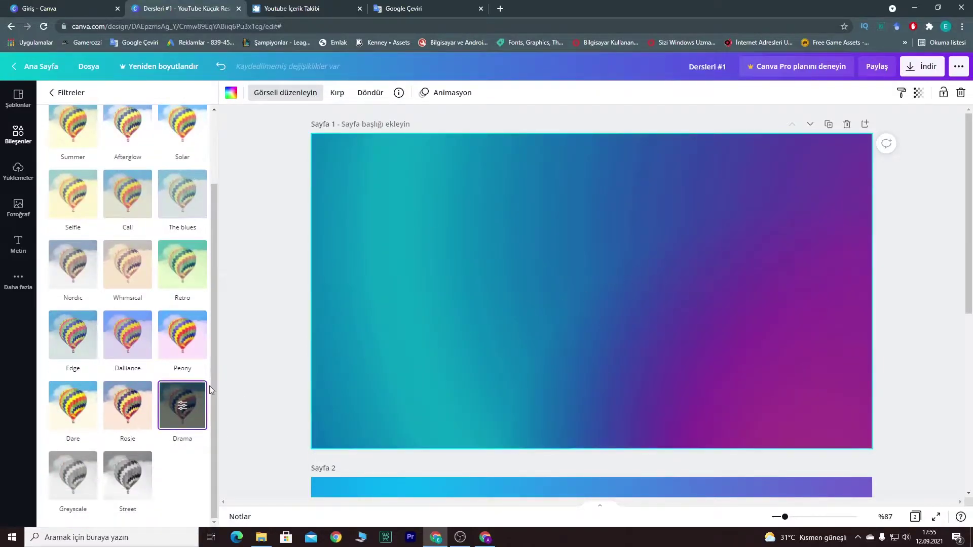
left_click(164, 415)
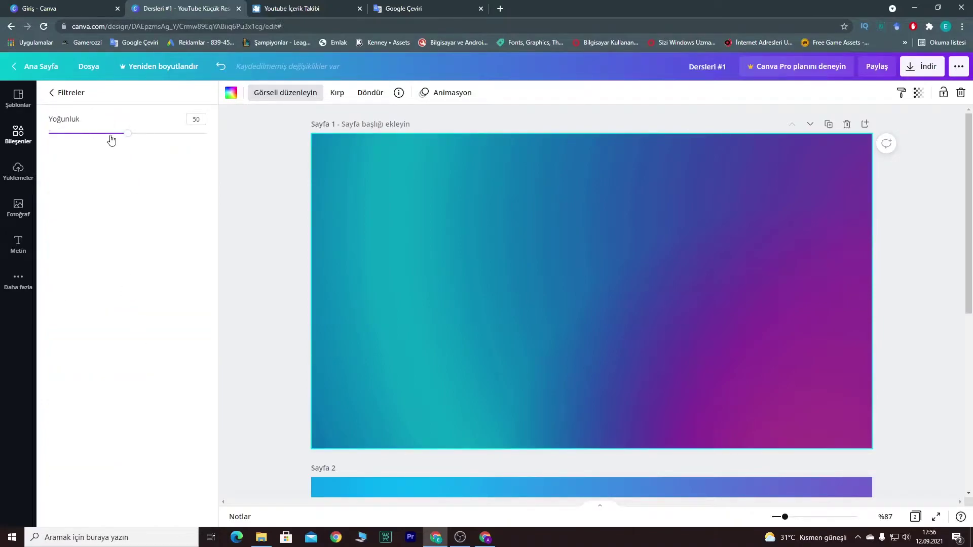
left_click_drag(128, 133, 184, 133)
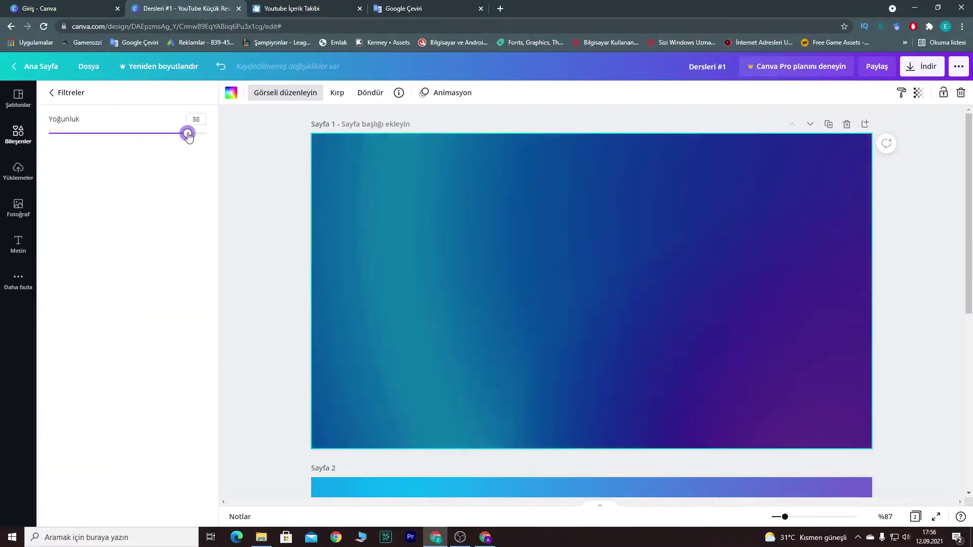
- Remove the Drama filter from the page 1 gradient and look through the remaining image effects
left_click(52, 92)
left_click(72, 150)
left_click(52, 93)
scroll(215, 365, "down", 1)
scroll(185, 376, "down", 5)
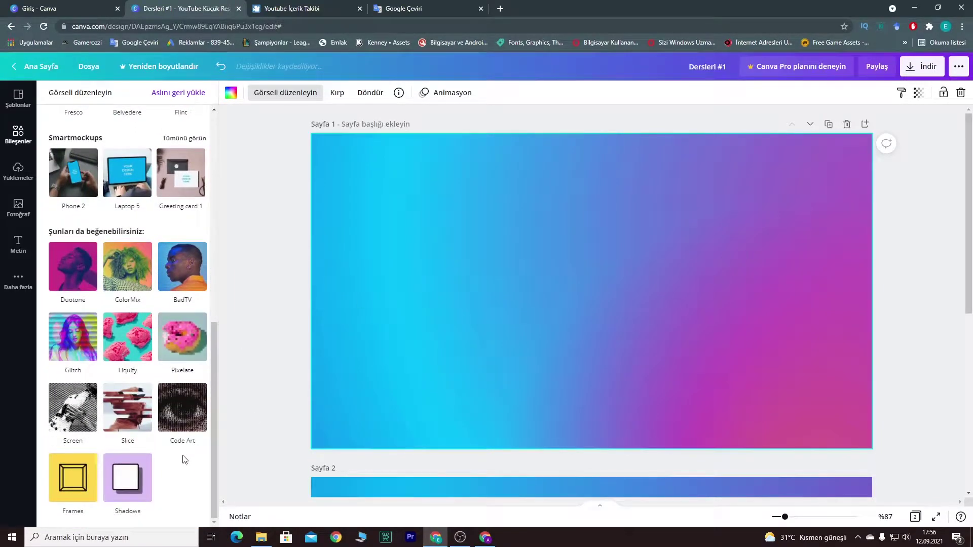
scroll(184, 458, "up", 7)
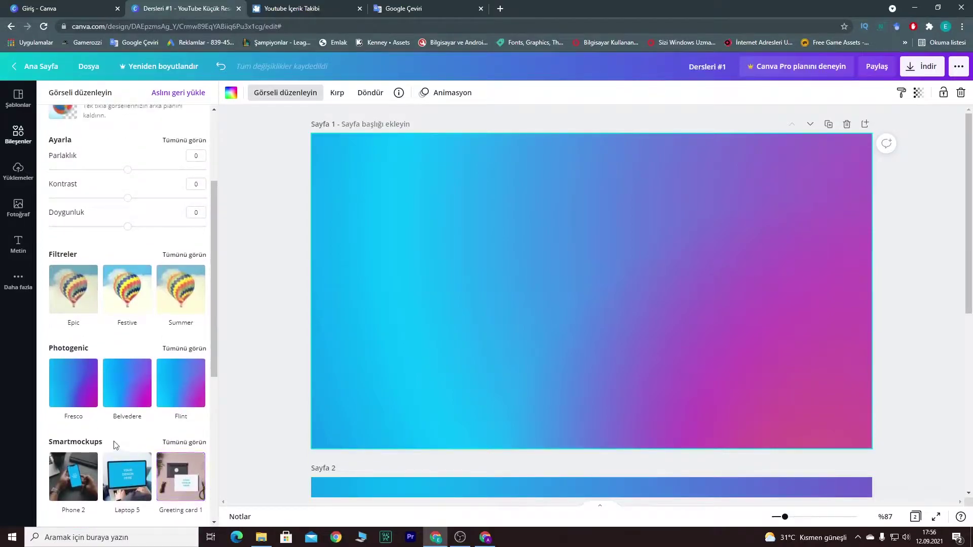
- Browse the full Photogenic collection and try the Fresco effect on the page 1 gradient
left_click(184, 349)
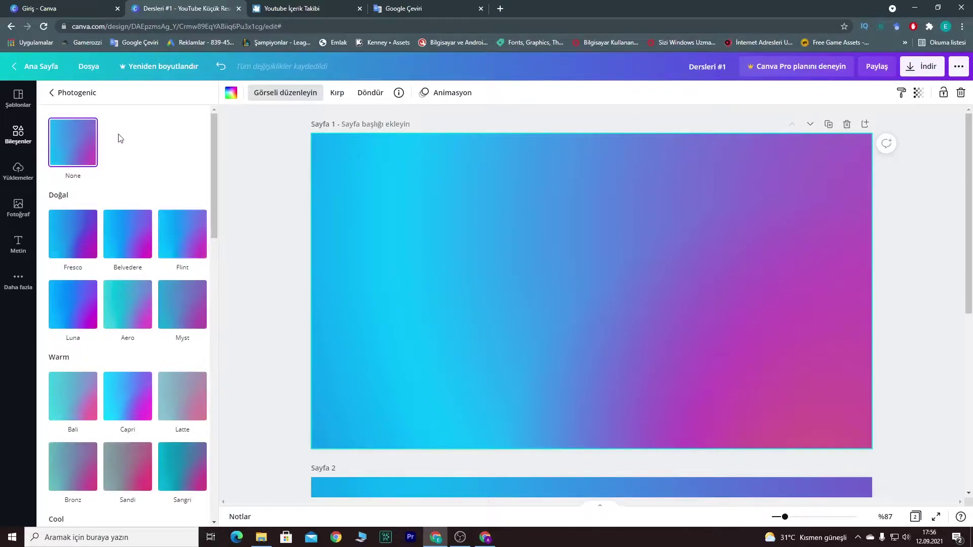
left_click(63, 144)
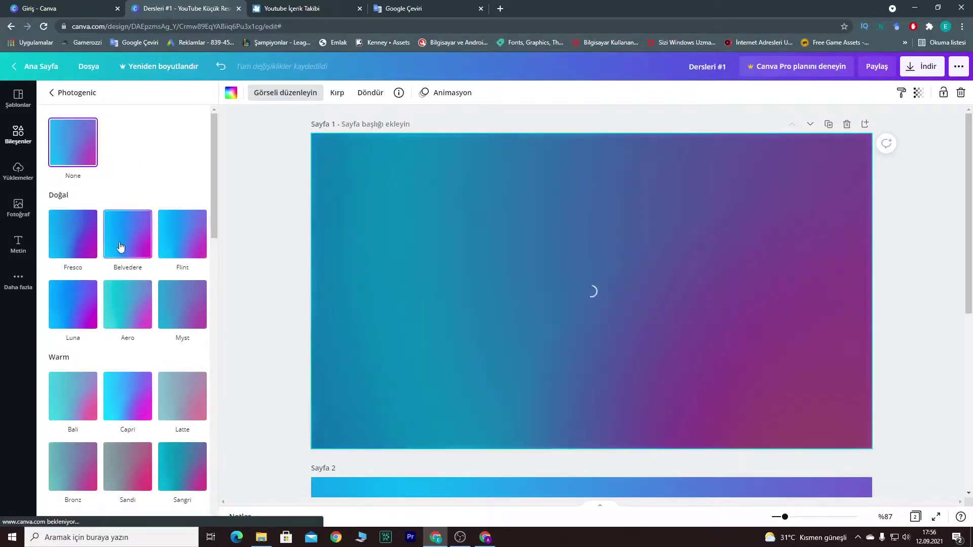
left_click(50, 100)
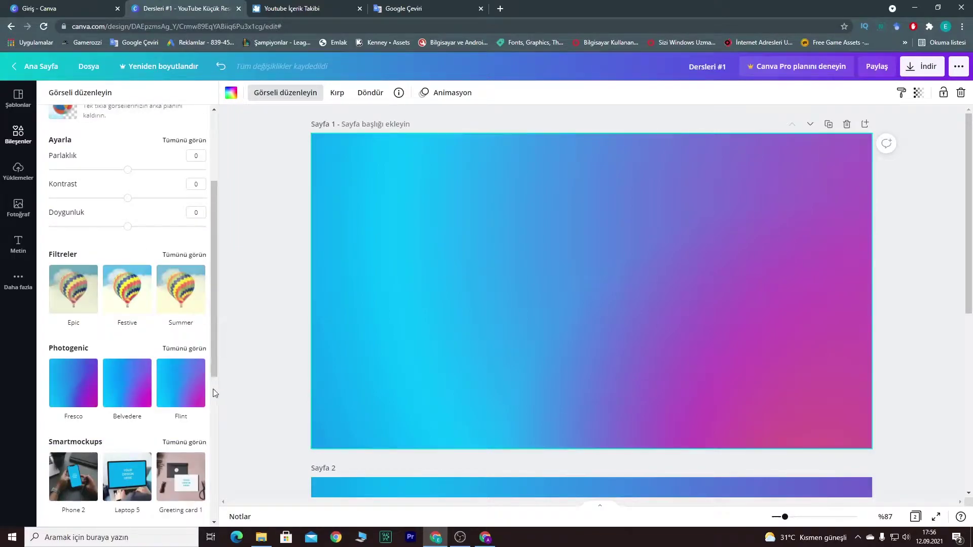
left_click(76, 389)
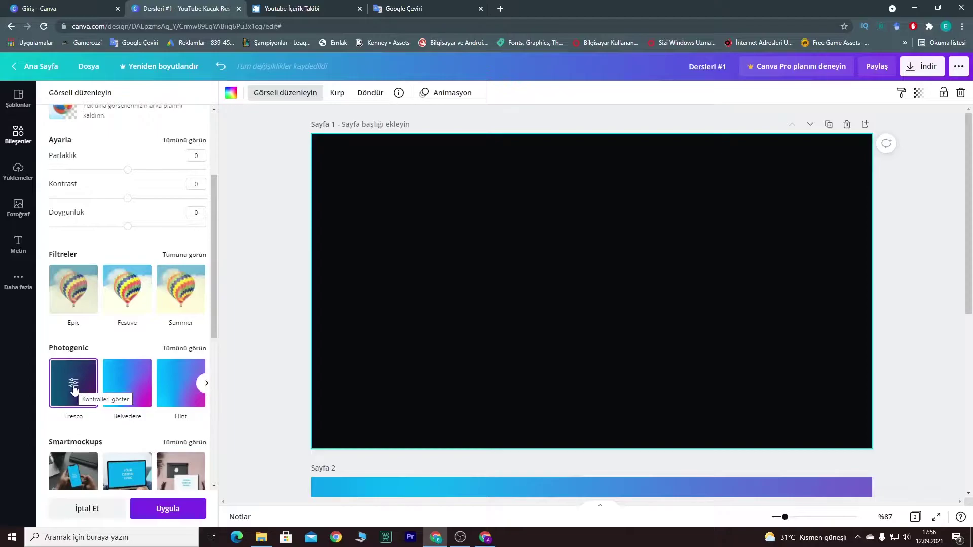
left_click(74, 388)
left_click(53, 94)
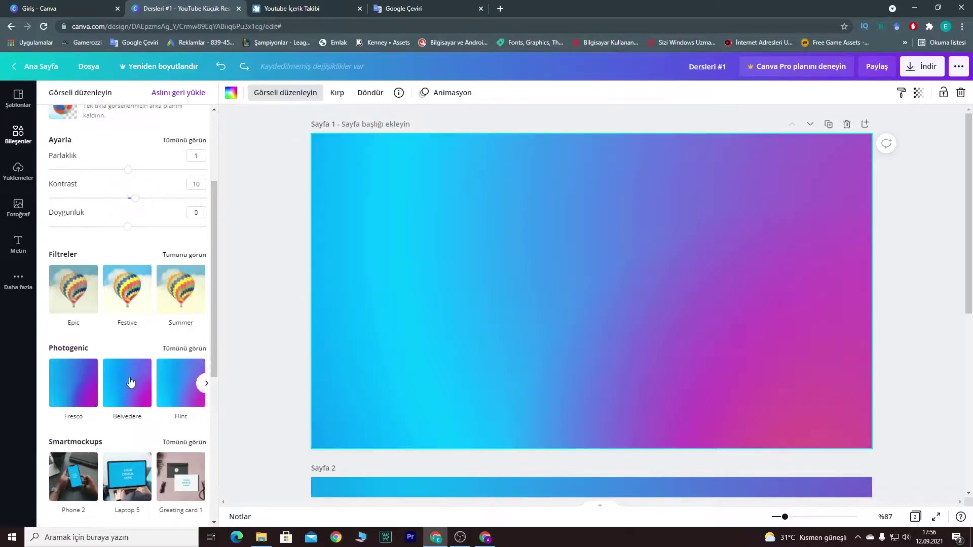
- Set the page 1 gradient's brightness to -8 in the full set of image adjustments
scroll(101, 345, "up", 3)
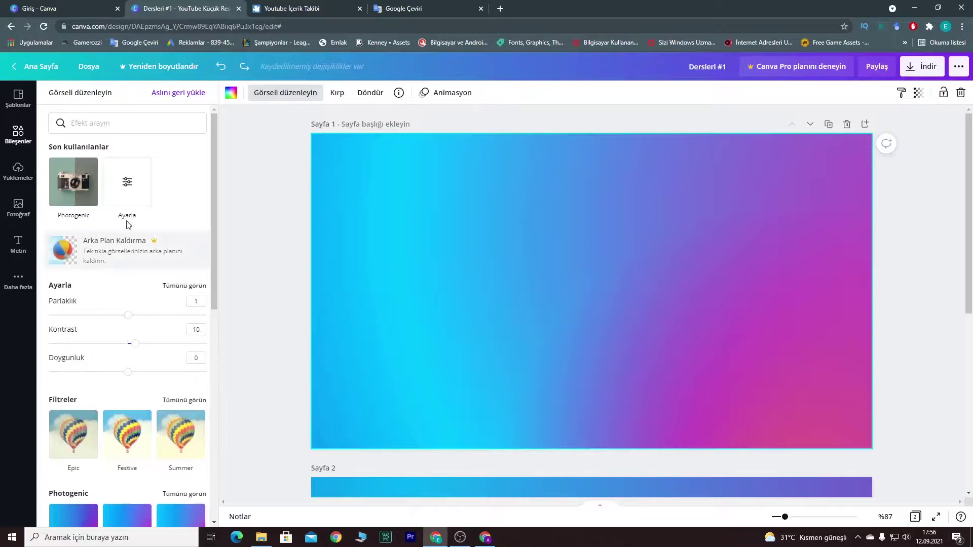
left_click(170, 281)
mouse_move(130, 142)
left_mouse_down()
mouse_move(137, 135)
mouse_move(121, 137)
left_mouse_up()
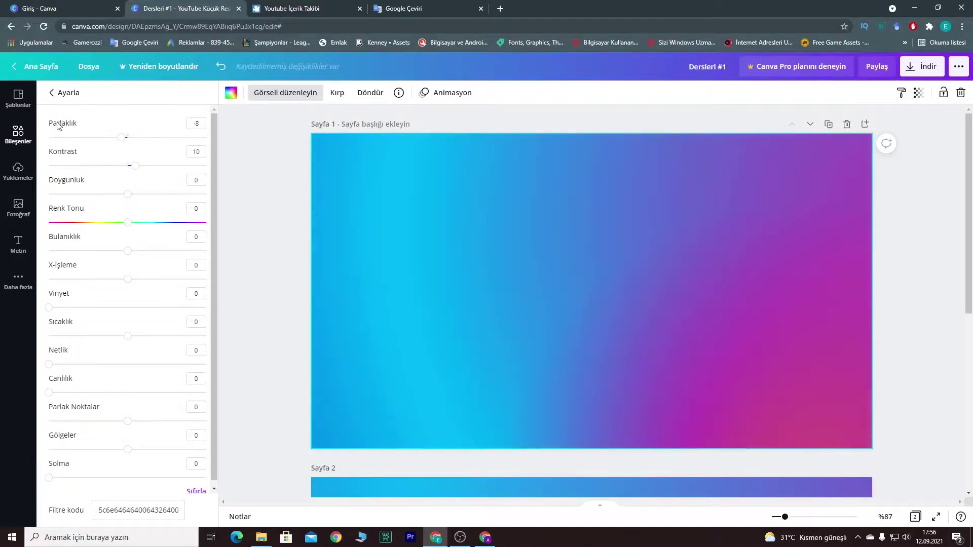
left_click(52, 94)
- Apply the Photogenic Belvedere effect to the page 1 gradient and lower its intensity to 0.79
scroll(111, 364, "down", 4)
left_click(133, 343)
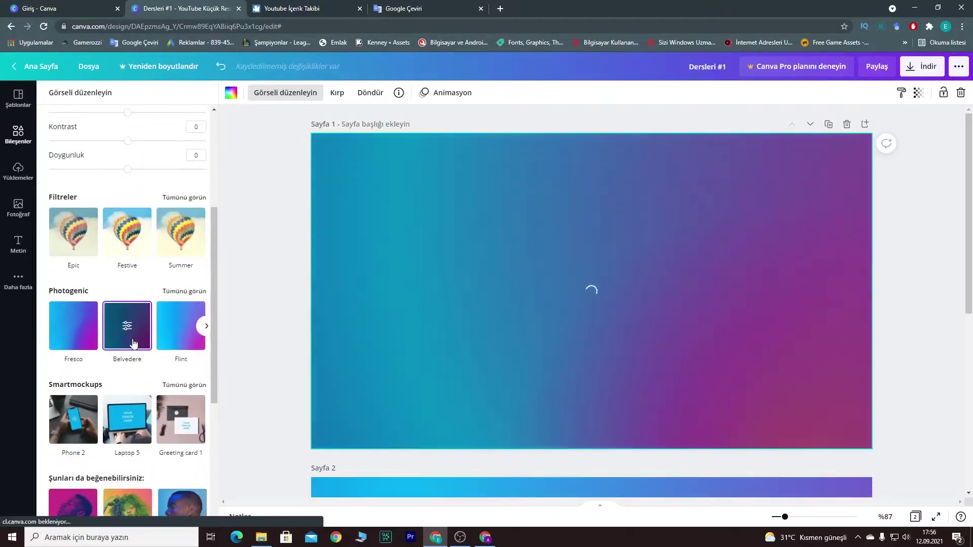
left_click(126, 326)
left_click_drag(205, 145, 173, 142)
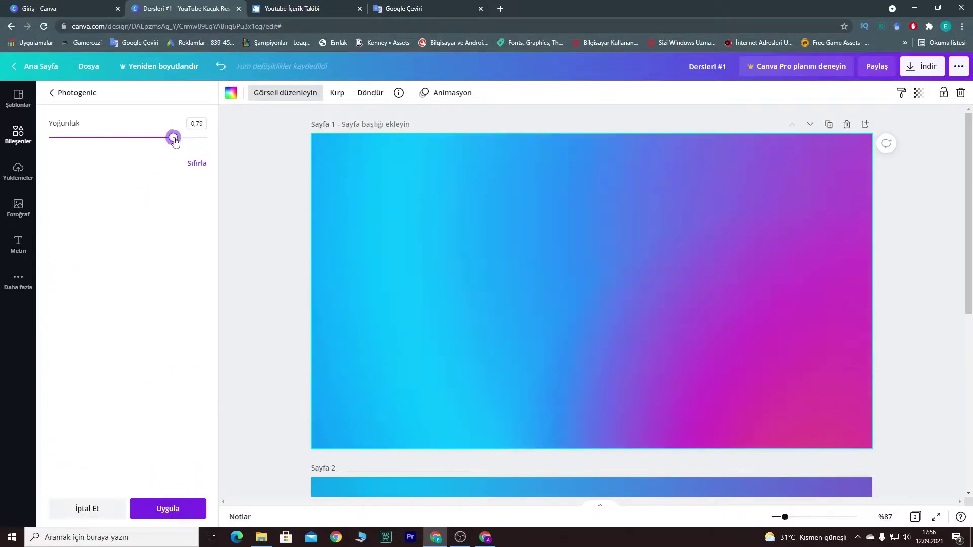
left_click(274, 252)
- Delete the gradient background of page 2 and undo the deletion
scroll(492, 320, "down", 3)
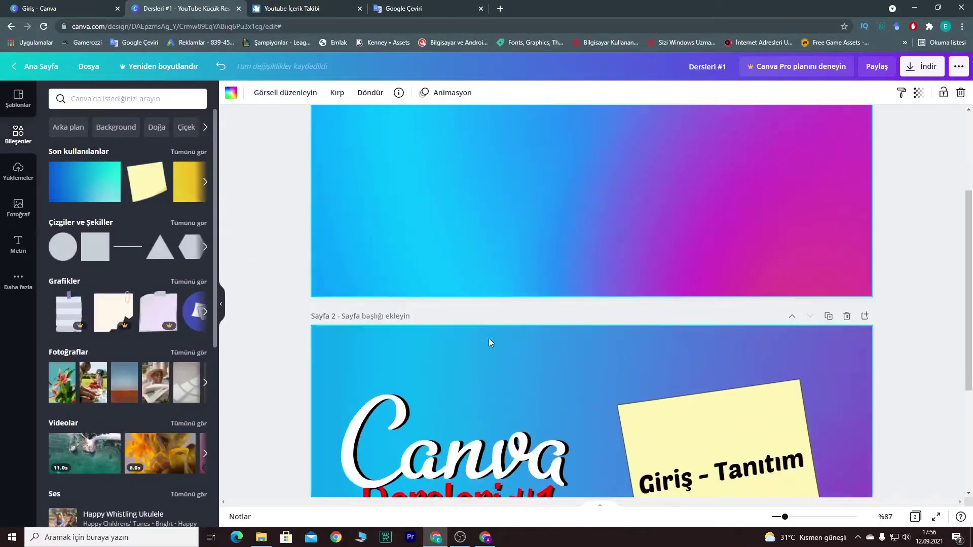
key("Delete")
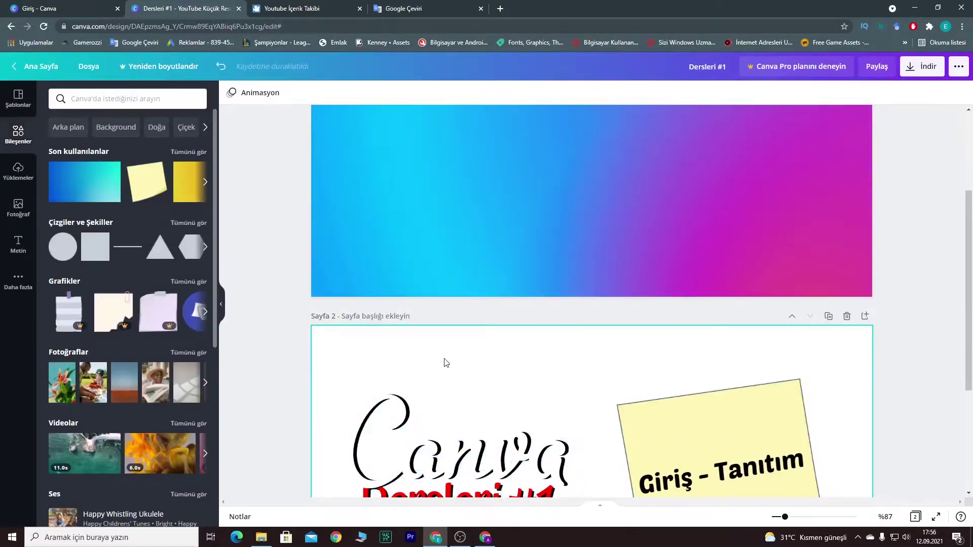
key("ctrl+z")
- Delete the effect-styled gradient from page 1
scroll(443, 337, "up", 3)
left_click(442, 280)
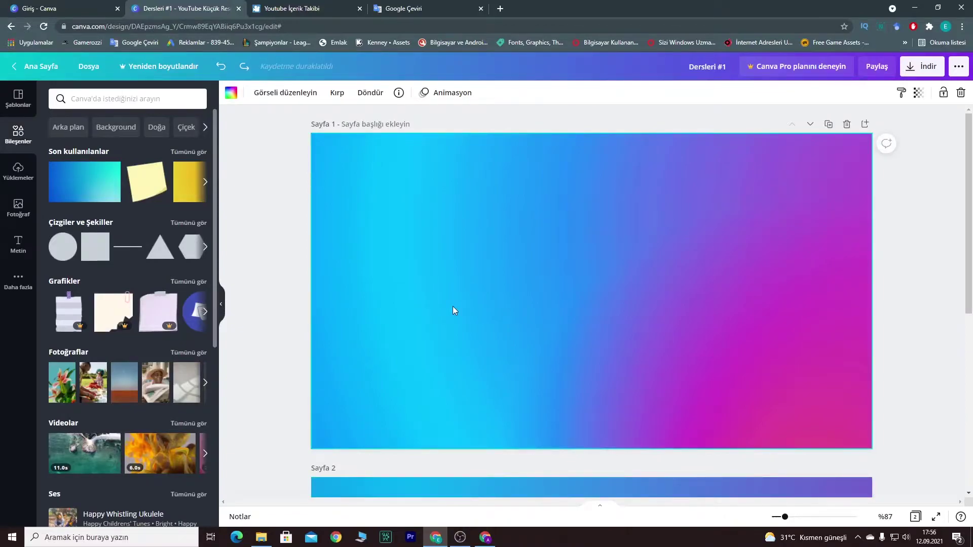
key("Delete")
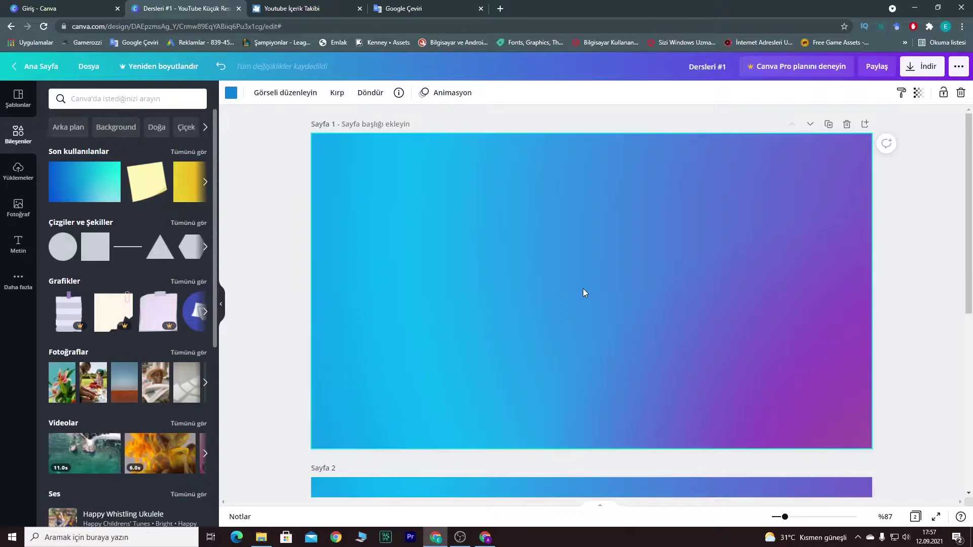
- Inspect the hex code of the page 1 gradient's blue in the custom colour picker
left_click(231, 93)
left_click(59, 146)
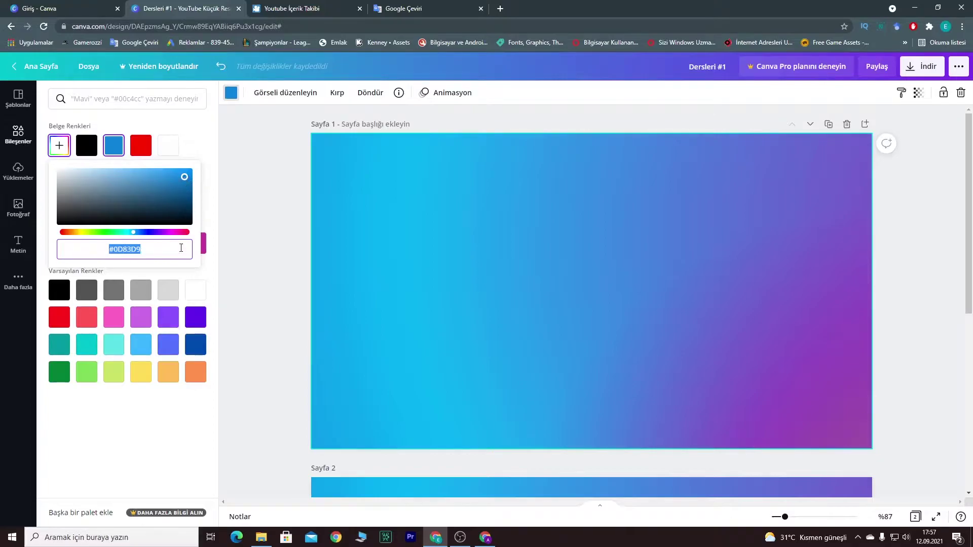
left_click(225, 144)
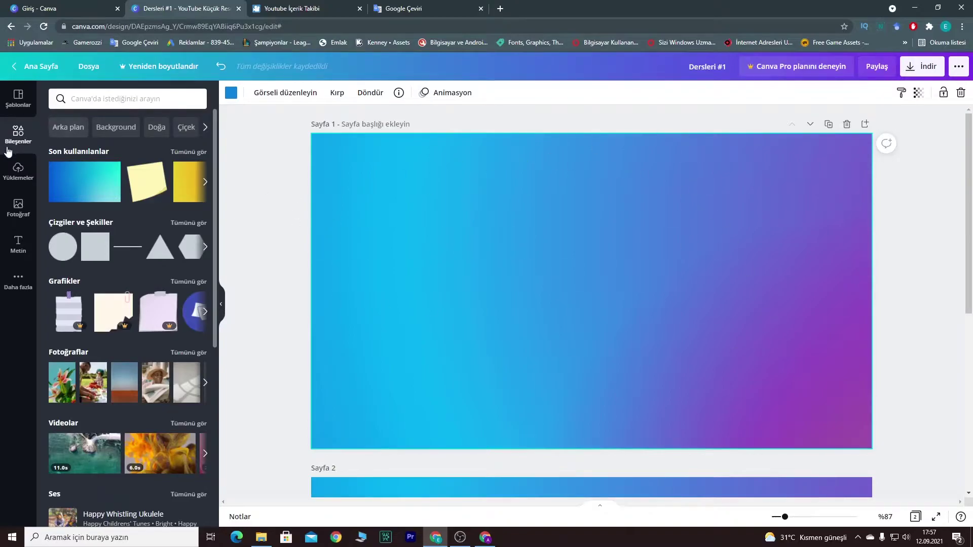
- Search the elements library for "youtube"
left_click(115, 105)
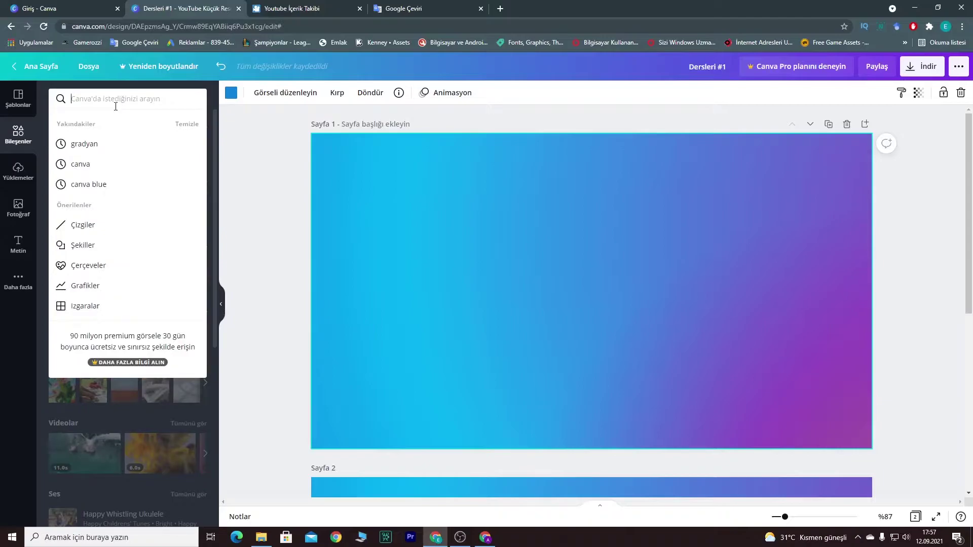
type("youtube")
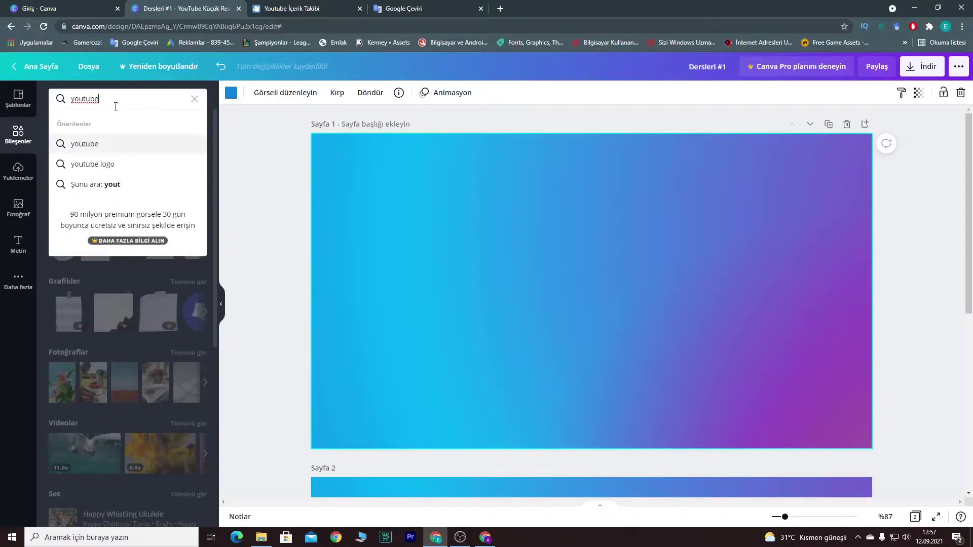
key("Return")
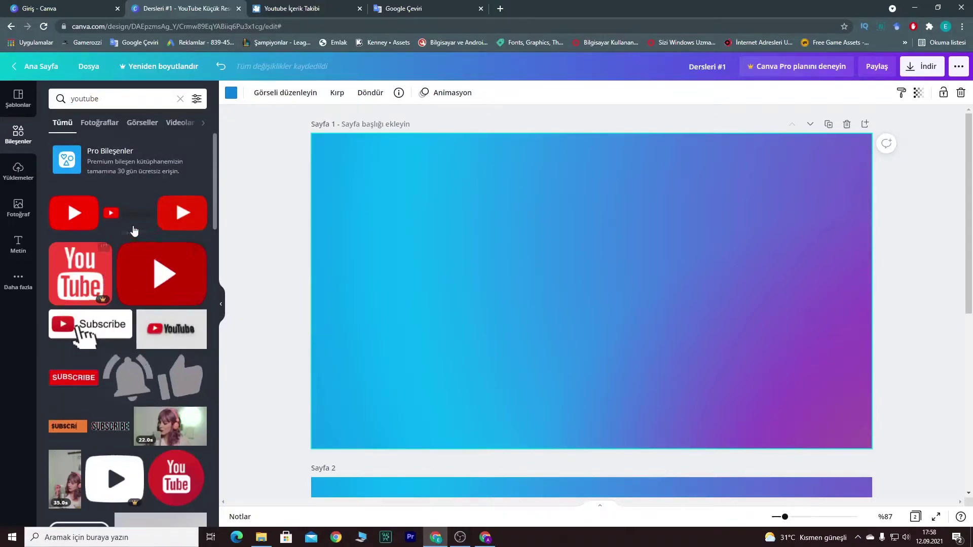
- Search the elements for "canva", add the white Canva wordmark to page 1 and place it in the upper-left part of the design
left_click(180, 99)
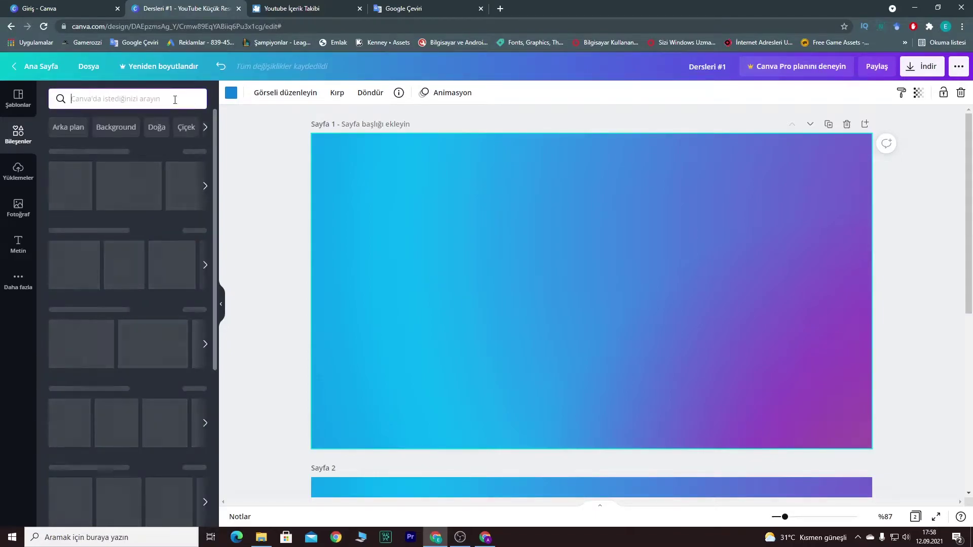
type("canva")
key("Return")
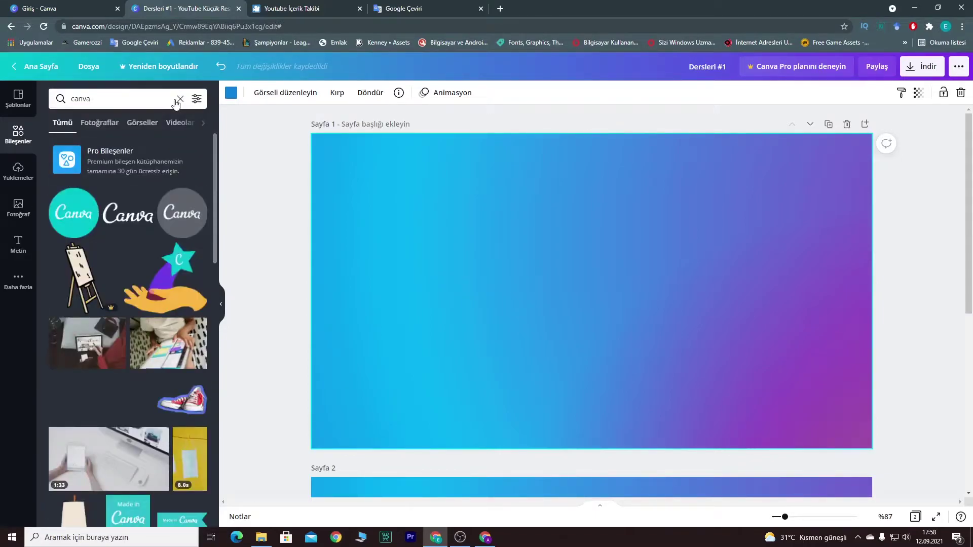
left_click(122, 231)
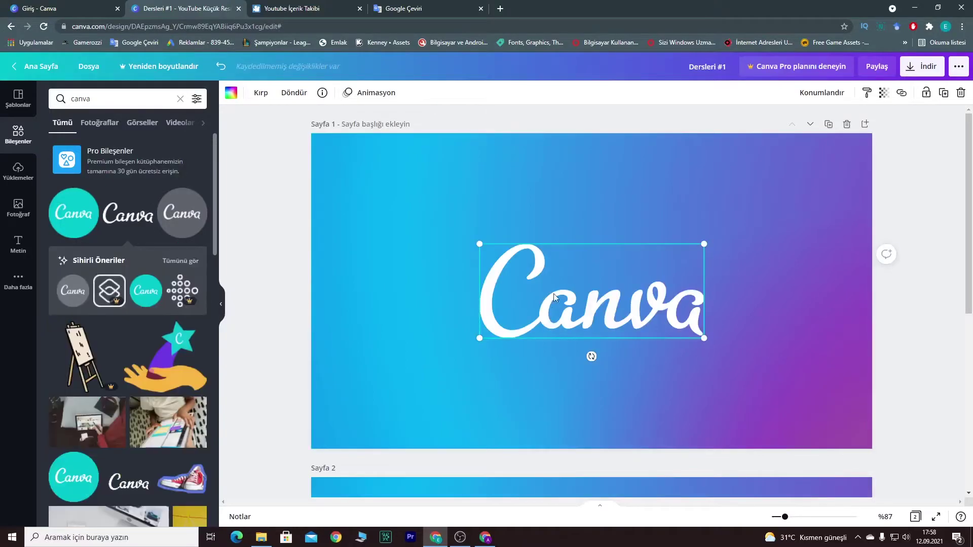
left_click_drag(554, 287, 494, 271)
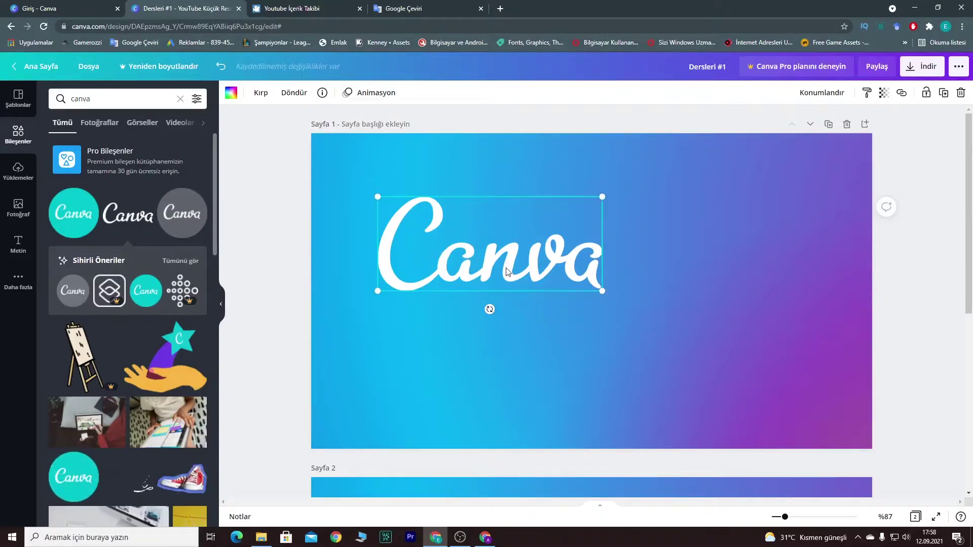
left_click_drag(507, 273, 496, 274)
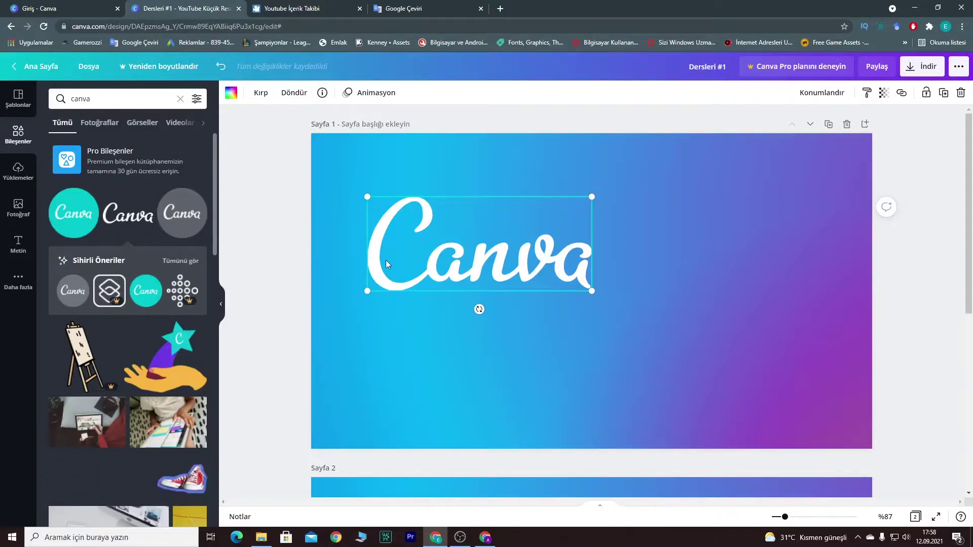
- Recolour the Canva wordmark on page 1 to black (#000000)
left_click(231, 92)
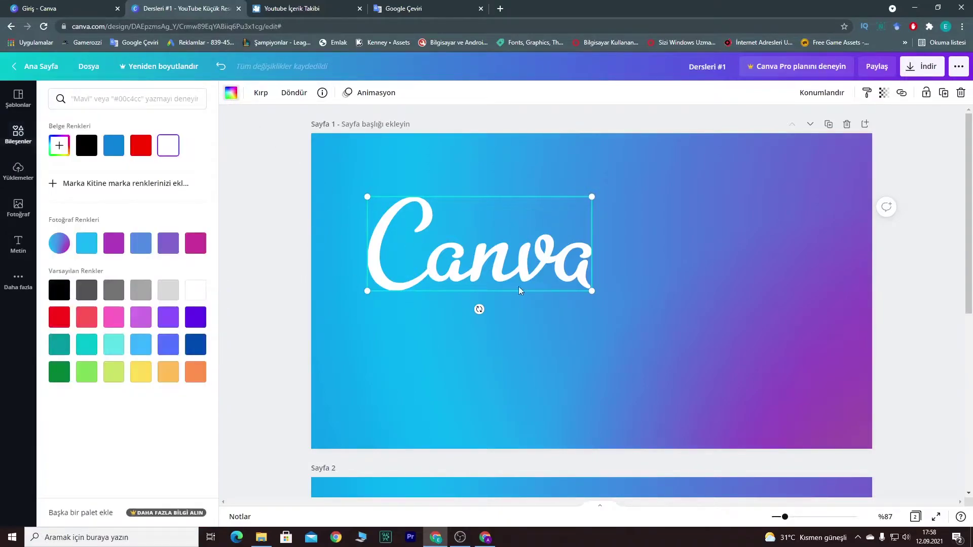
left_click(57, 151)
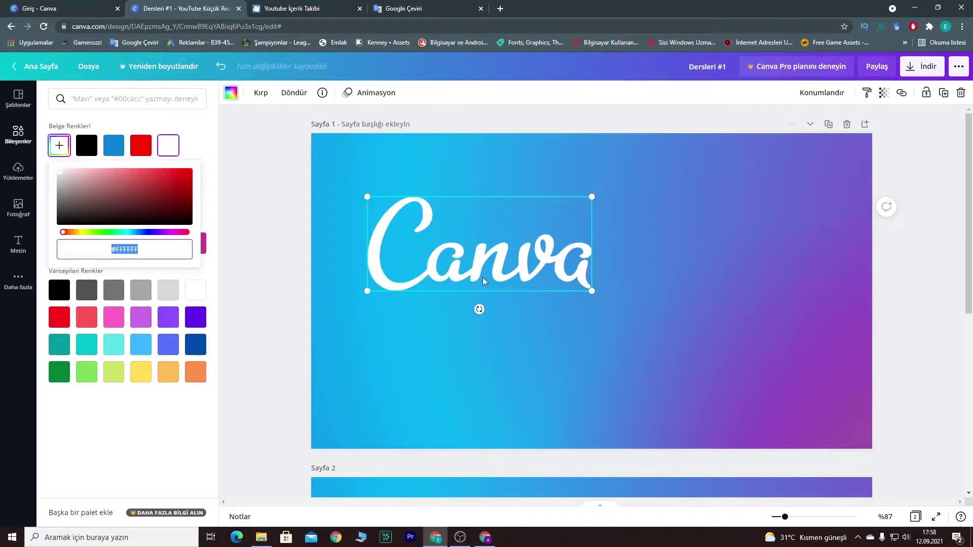
left_click(188, 225)
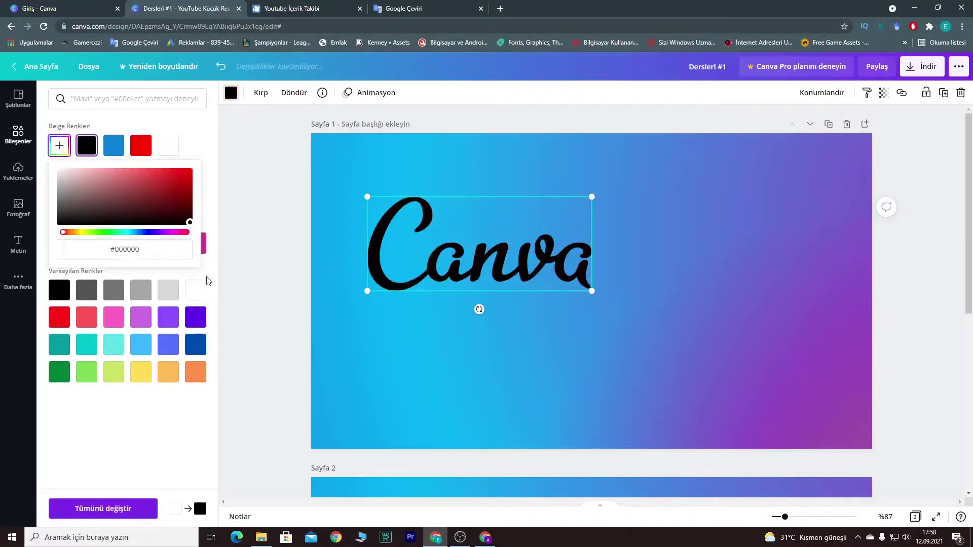
left_click(190, 222)
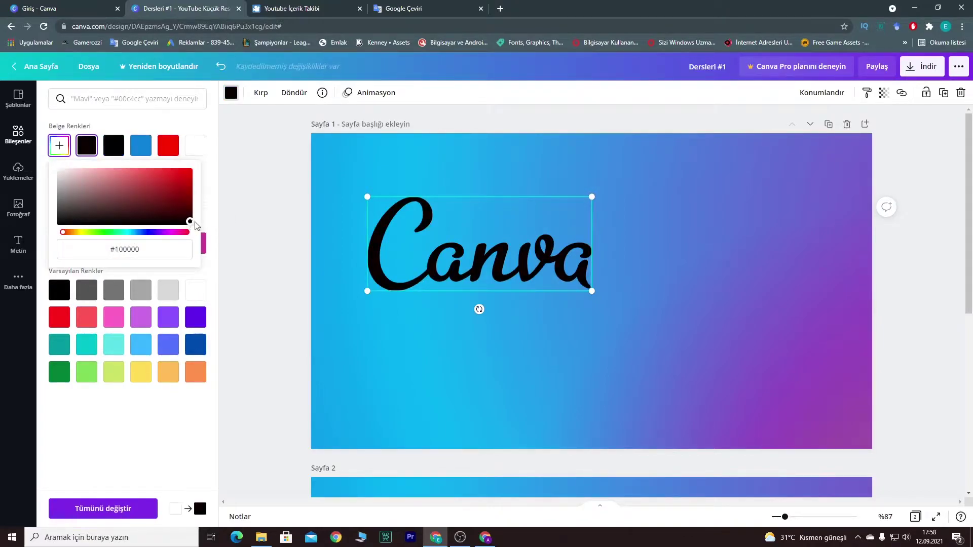
left_click(215, 223)
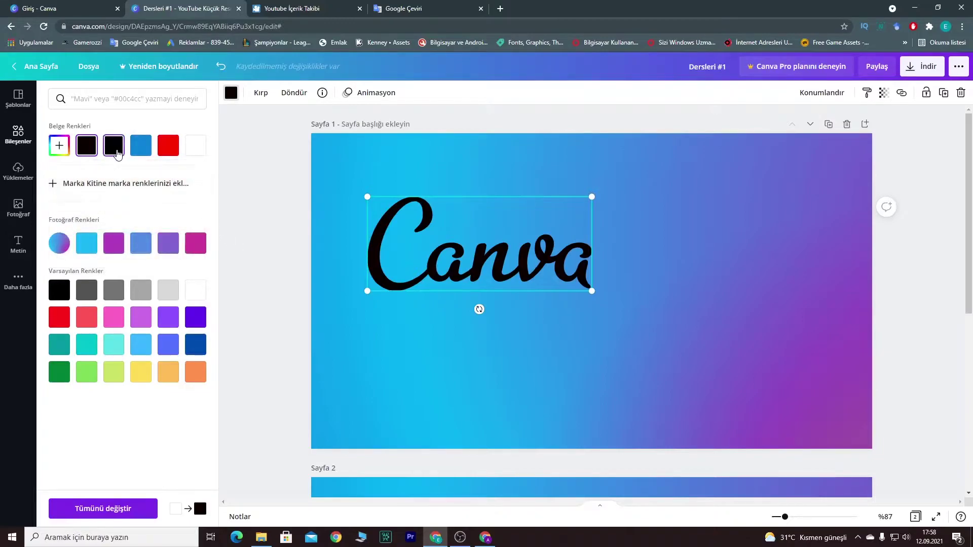
- Duplicate the black Canva wordmark on page 1 by copying and pasting it
right_click(489, 276)
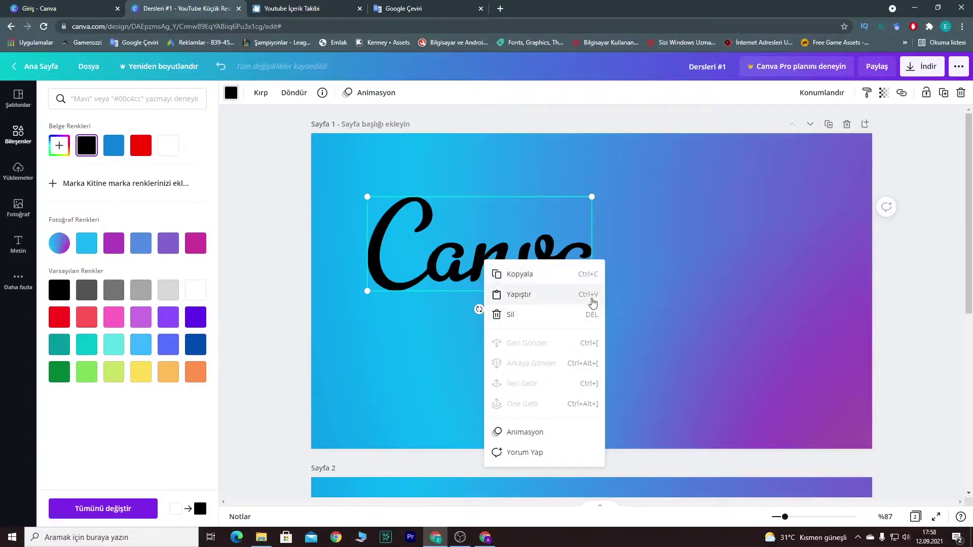
left_click(443, 250)
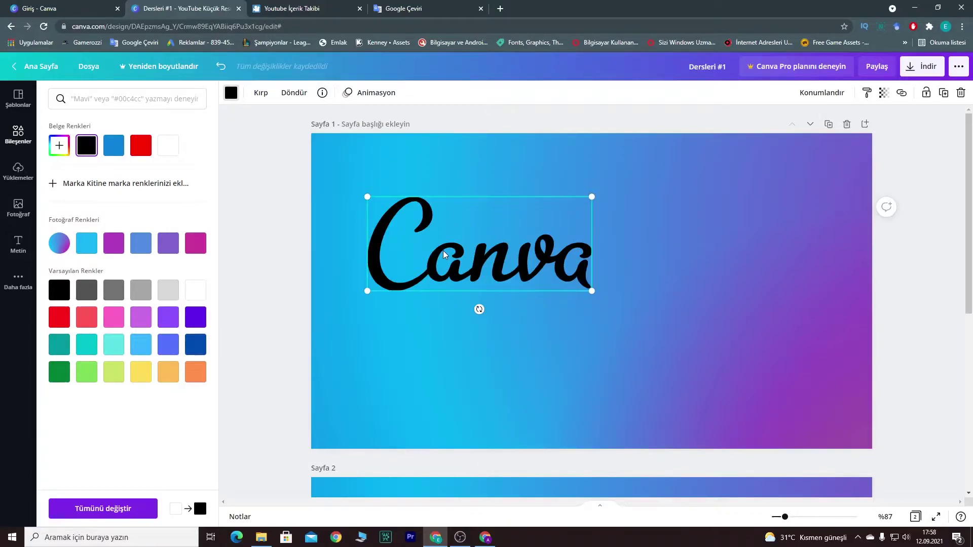
key("ctrl+v")
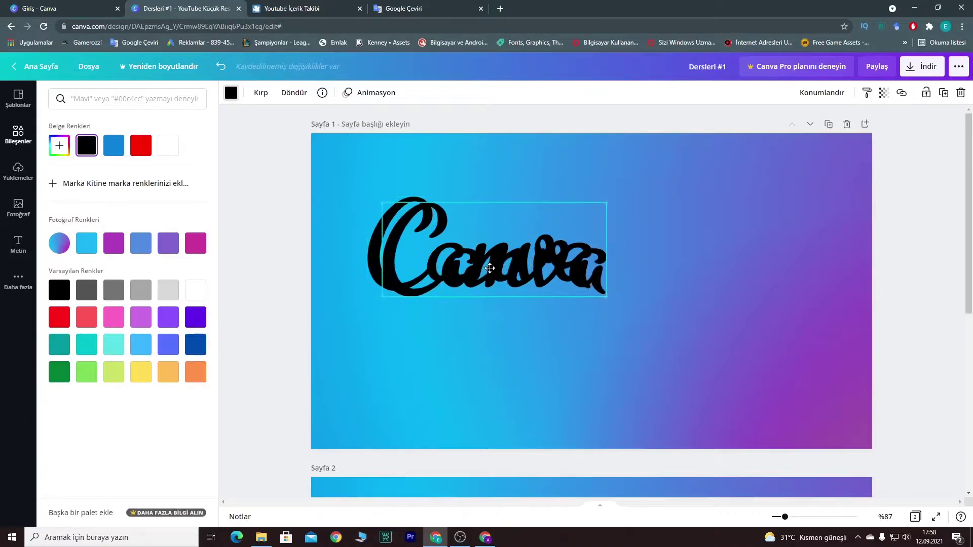
- Recolour the top Canva wordmark copy on page 1 to white and offset it up and left over the black copy as a shadow effect
left_click(231, 93)
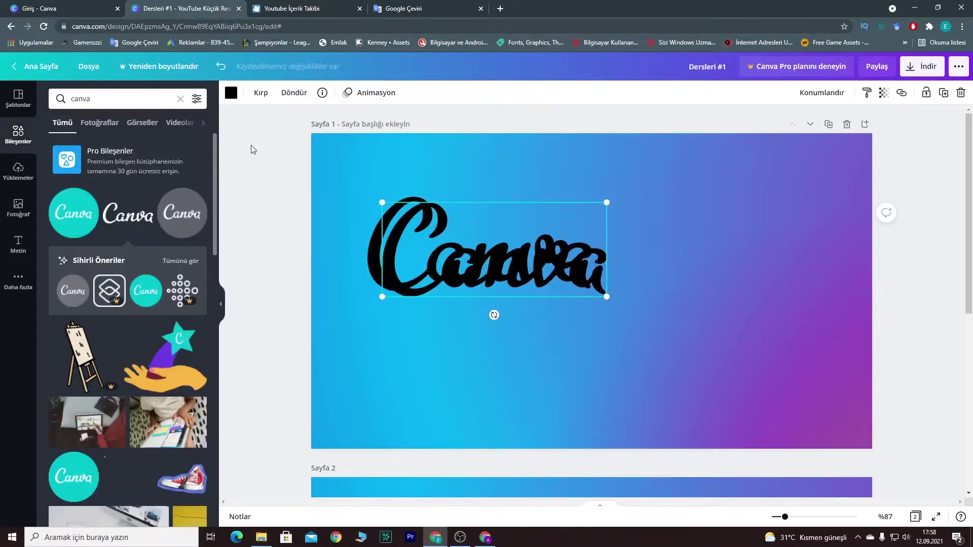
left_click(231, 92)
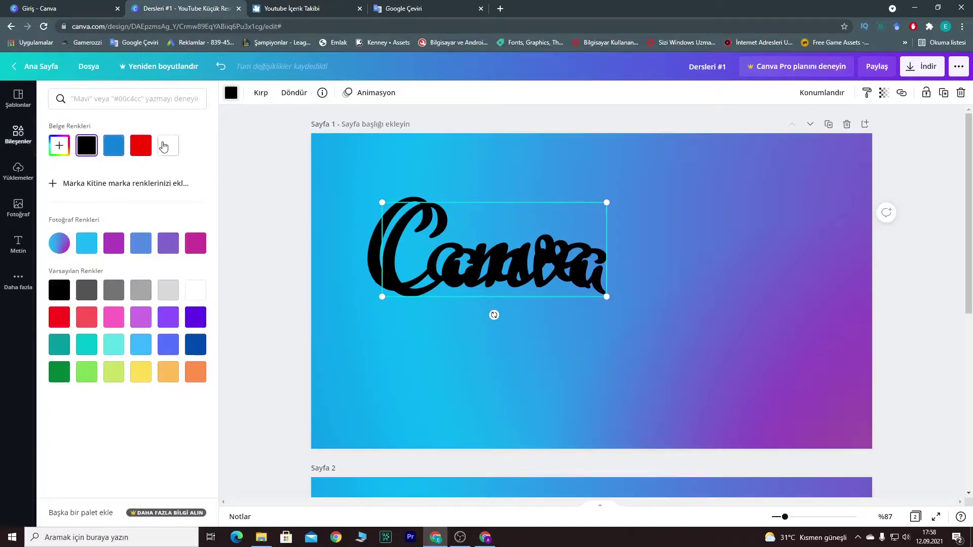
left_click(195, 290)
left_click_drag(494, 273, 475, 266)
left_click(521, 335)
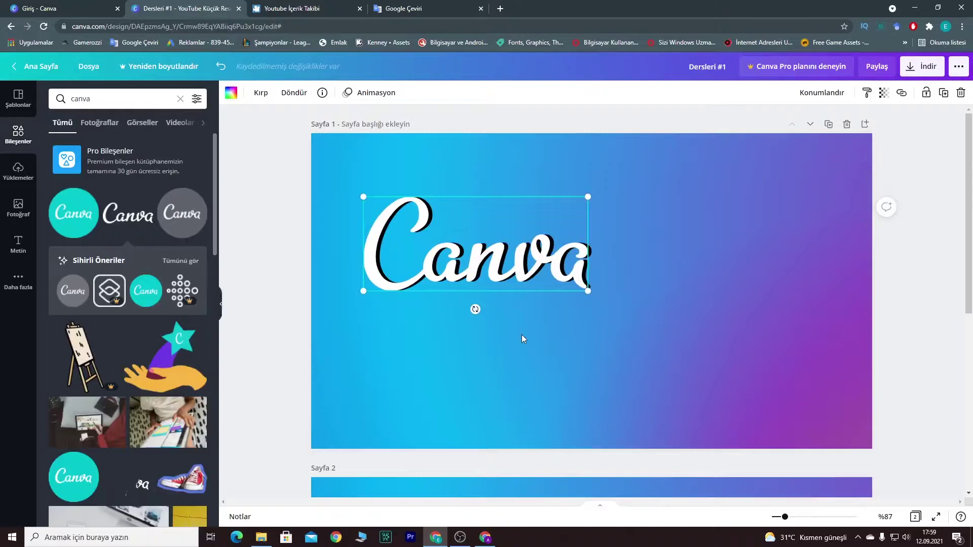
double_click(522, 334)
- Select the white and black Canva wordmarks on page 1 together and group them
left_click(261, 215)
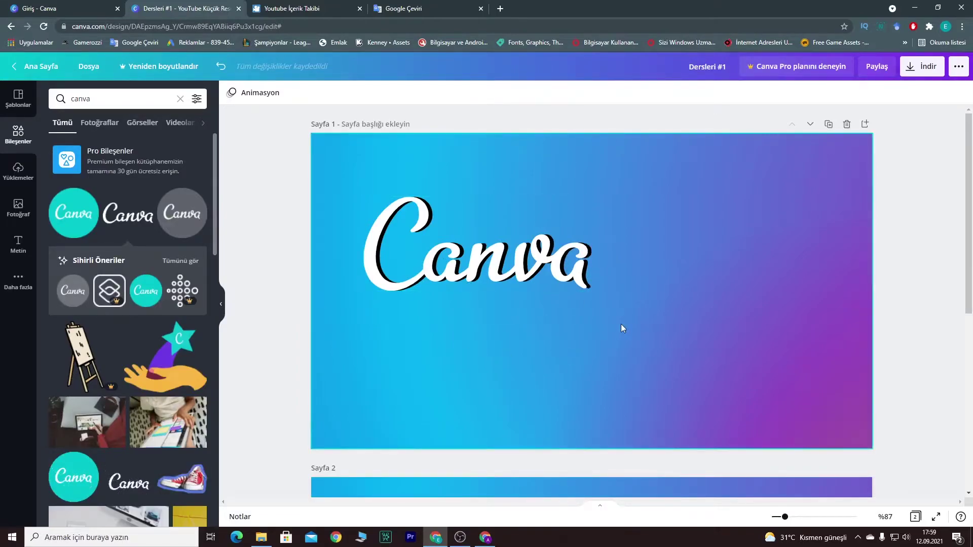
left_click(479, 298)
left_click(365, 203)
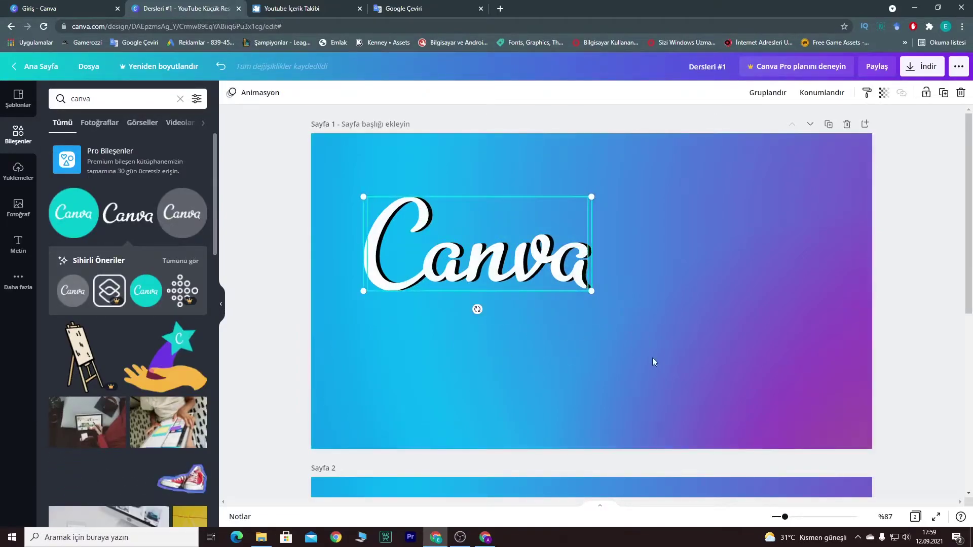
left_click(650, 326)
left_click_drag(651, 326, 327, 168)
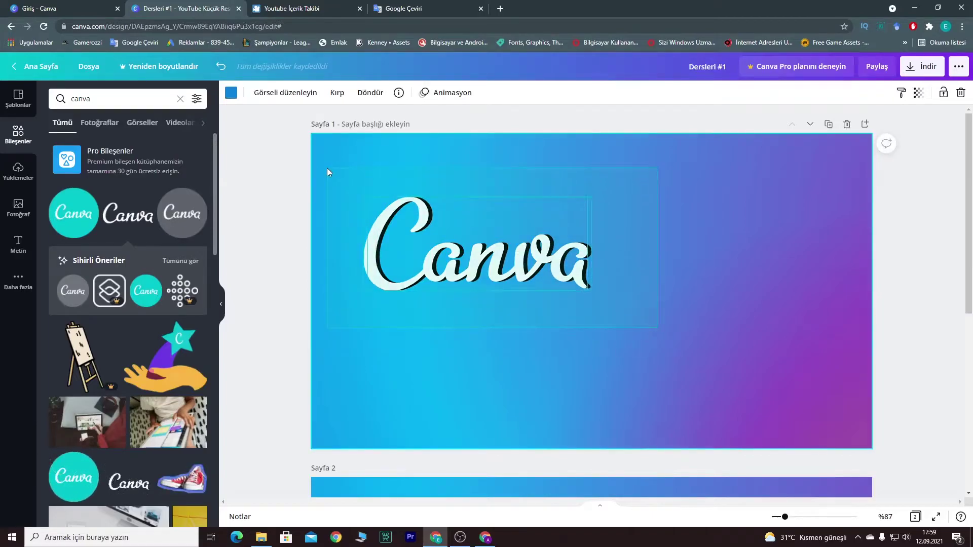
left_click(766, 92)
left_click(628, 363)
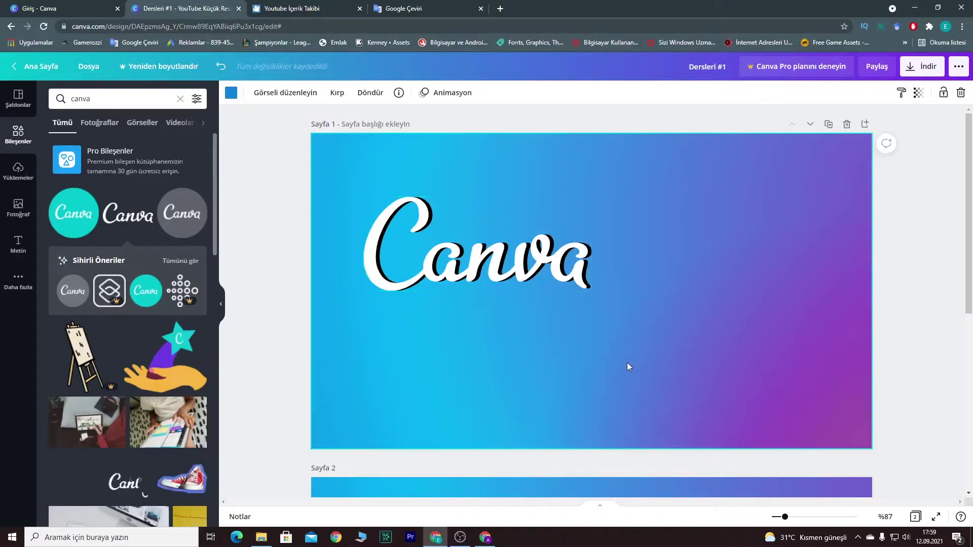
- Try moving the grouped Canva wordmark toward the middle of page 1, and undo the move
left_click_drag(503, 276, 566, 289)
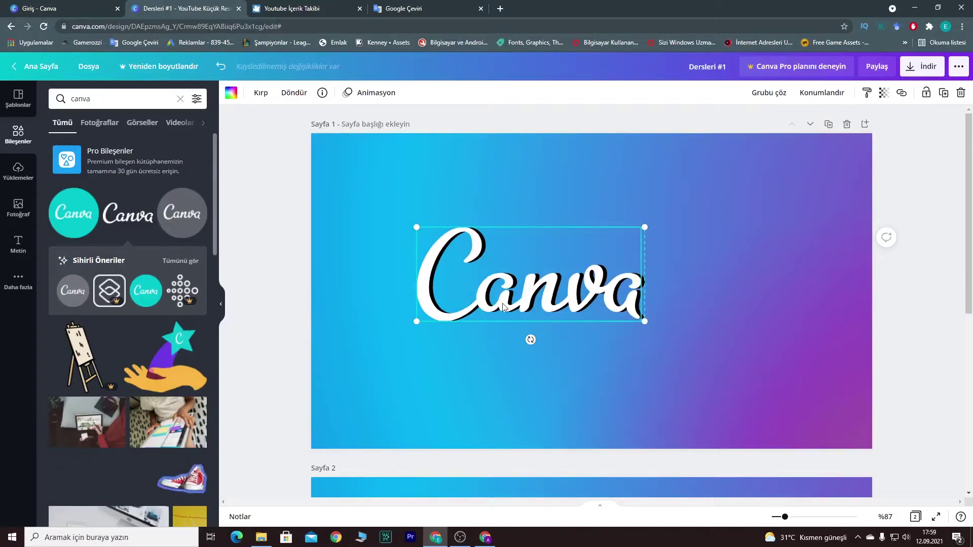
key("ctrl+z")
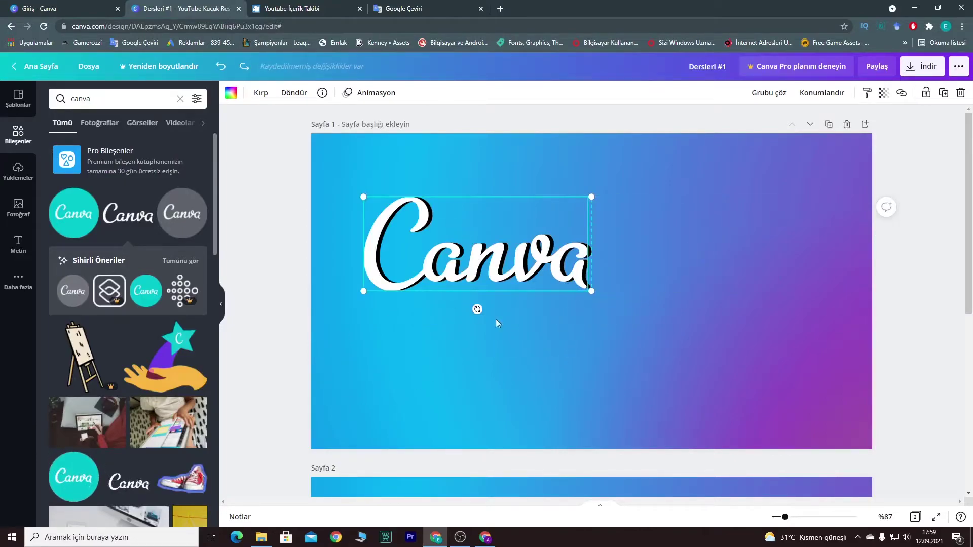
left_click(583, 360)
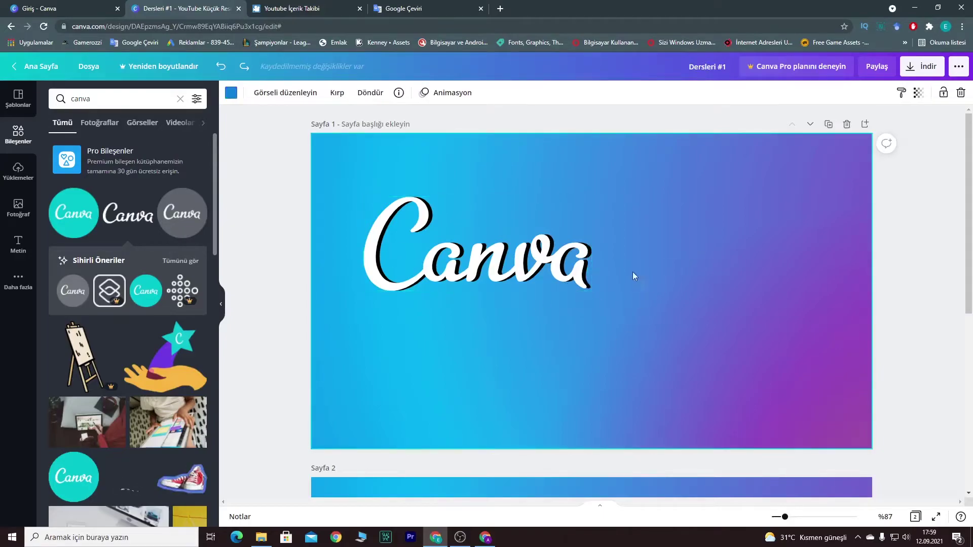
- Ungroup the white and black Canva wordmarks and select the white one on its own
left_click(769, 91)
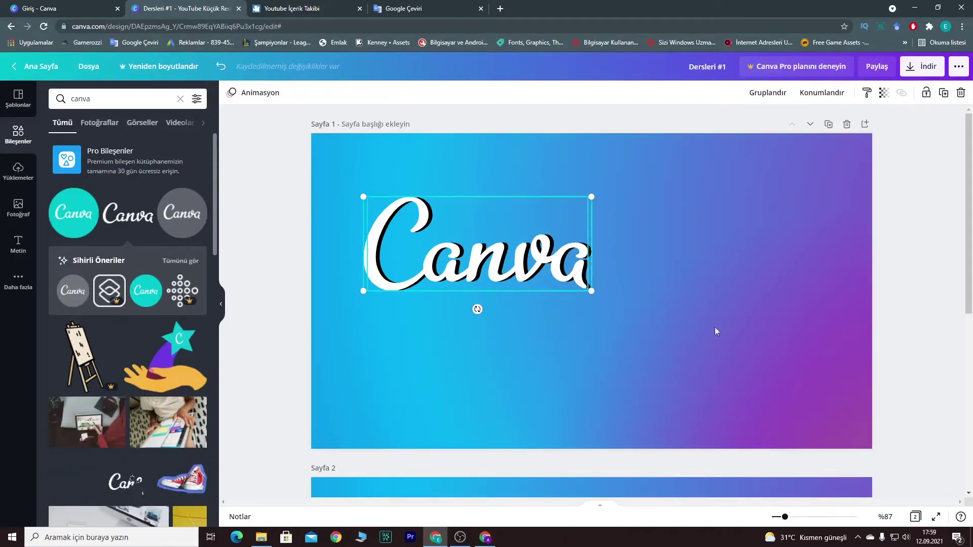
left_click(509, 360)
left_click(548, 277)
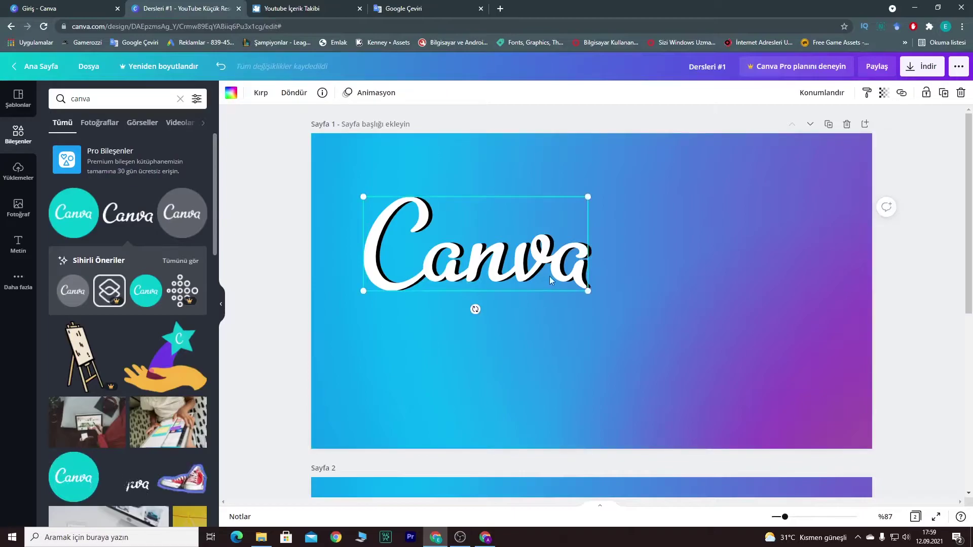
left_click(640, 363)
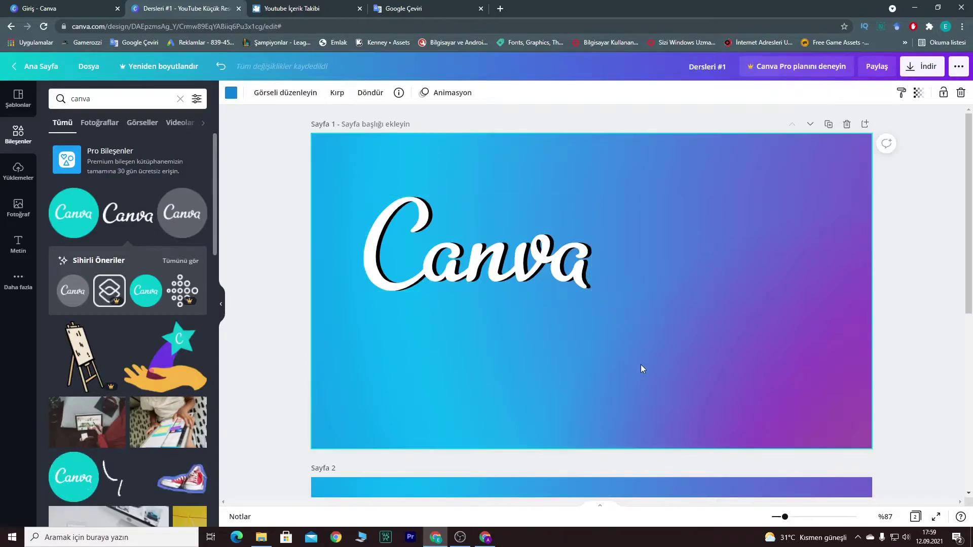
- Group the white and black Canva wordmarks again and shift the group slightly left on page 1
left_click_drag(345, 201, 345, 201)
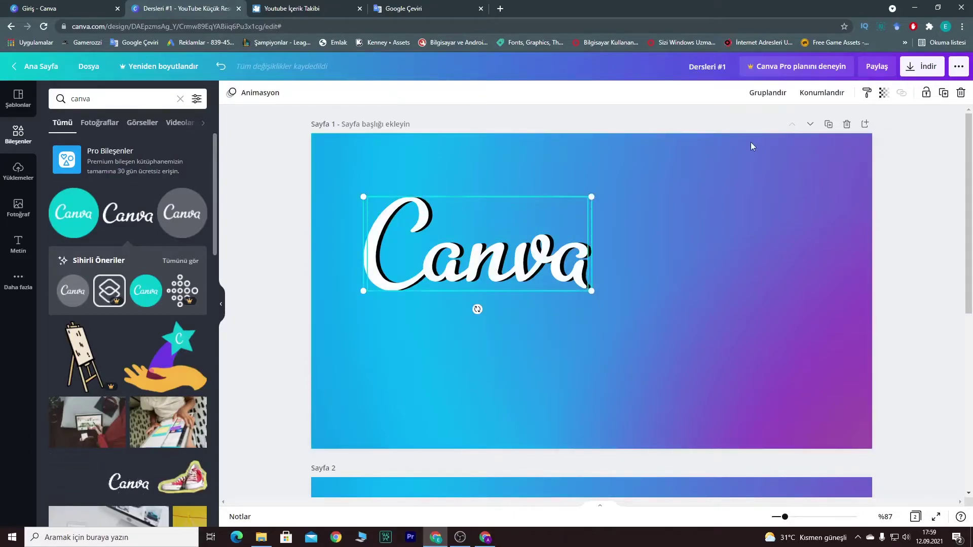
left_click(761, 93)
left_click(655, 358)
left_click_drag(479, 271, 472, 271)
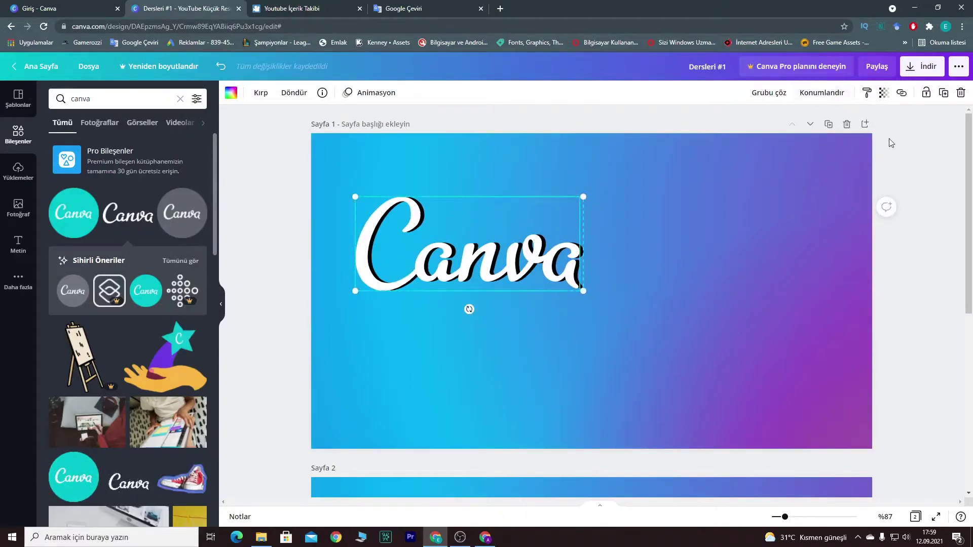
- Add the round turquoise Canva logo over the wordmark on page 1 and send it backward behind the wordmark
left_click(821, 92)
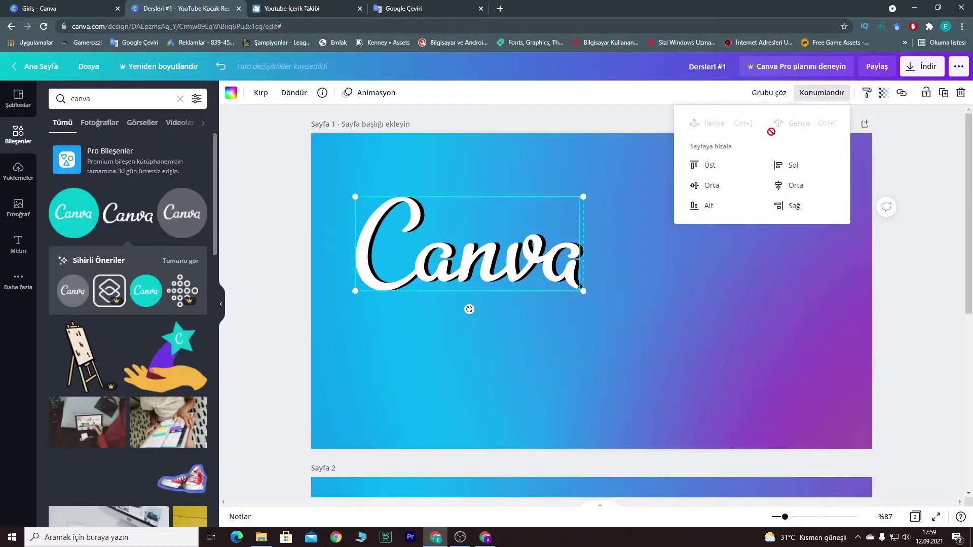
left_click_drag(73, 213, 522, 324)
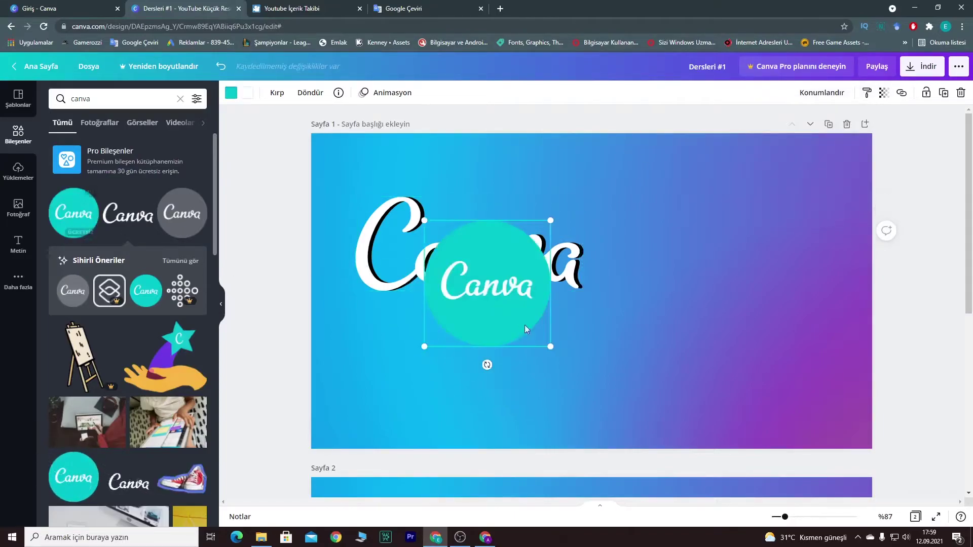
left_click(822, 93)
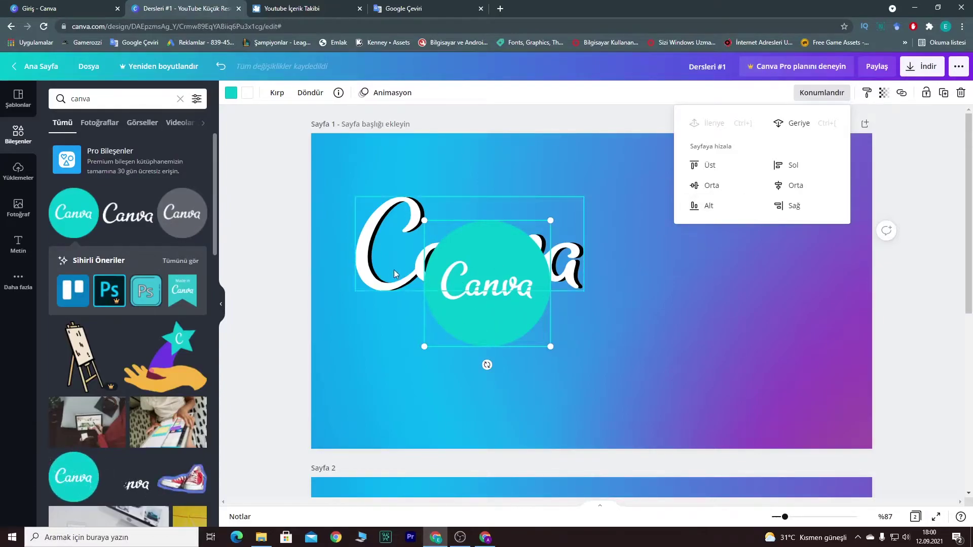
left_click(798, 130)
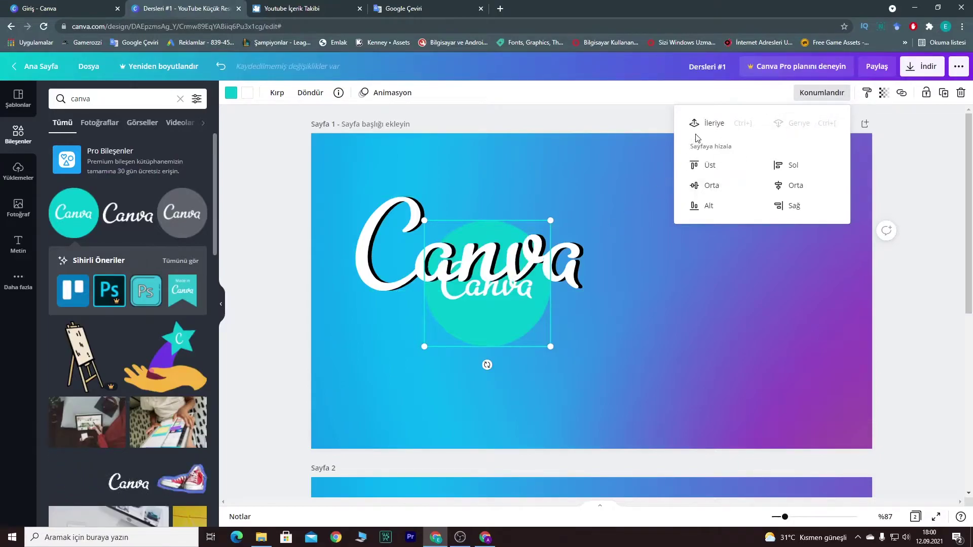
- Bring the round turquoise Canva logo forward over the wordmark, and delete it from page 1
left_click(707, 123)
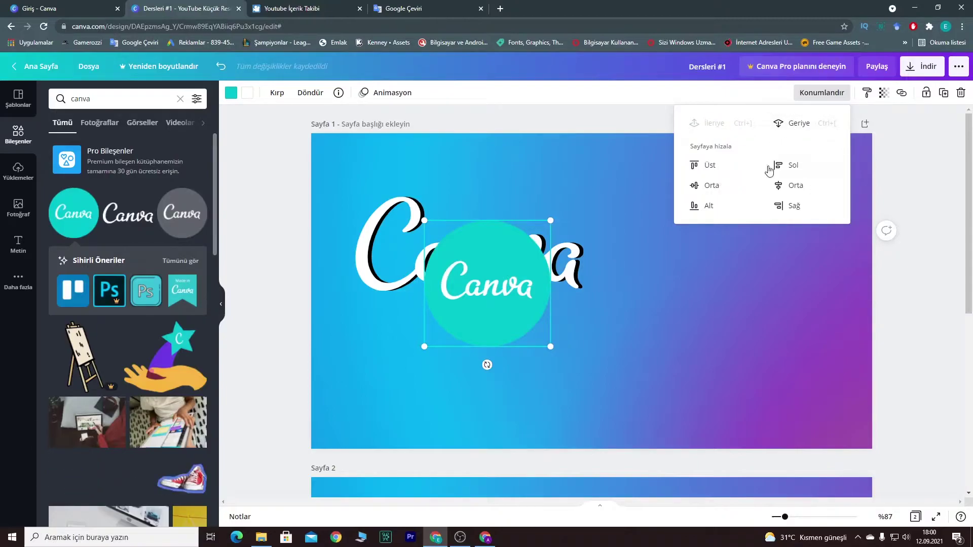
left_click(566, 340)
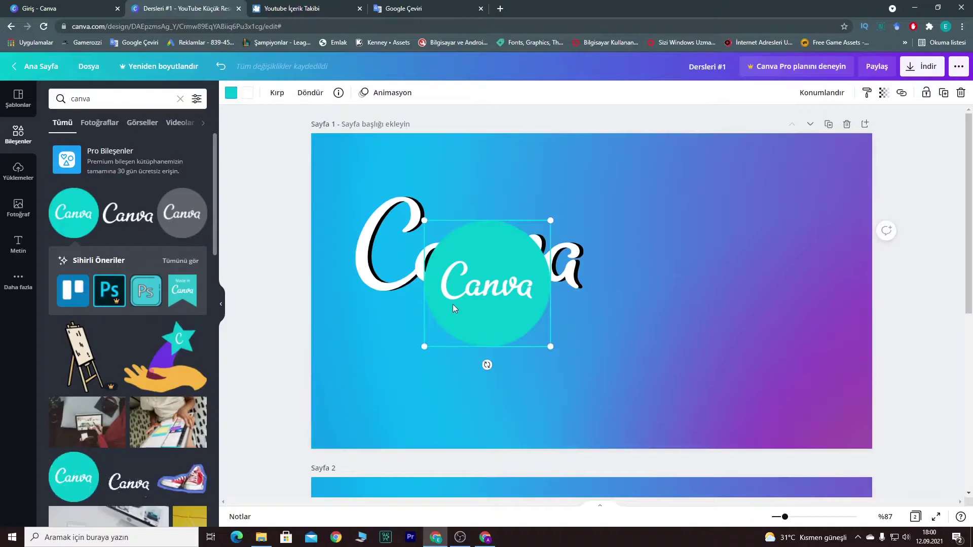
key("Delete")
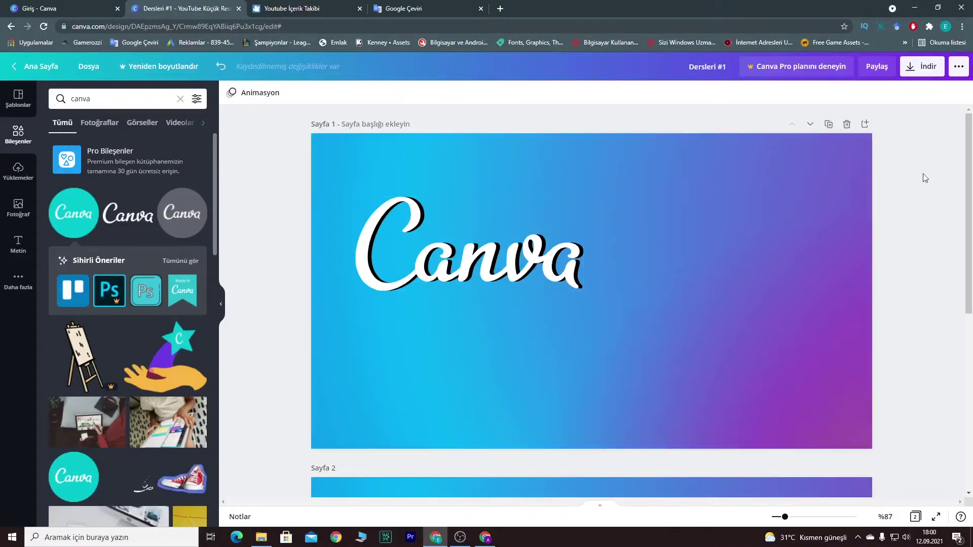
- Try different transparency values on the grouped Canva wordmark and return it to 100
left_click(469, 243)
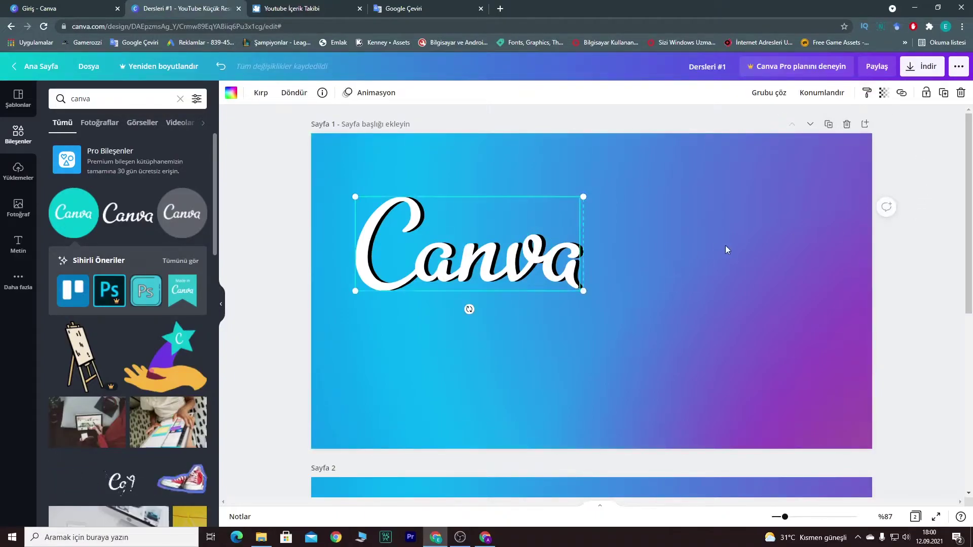
left_click(885, 97)
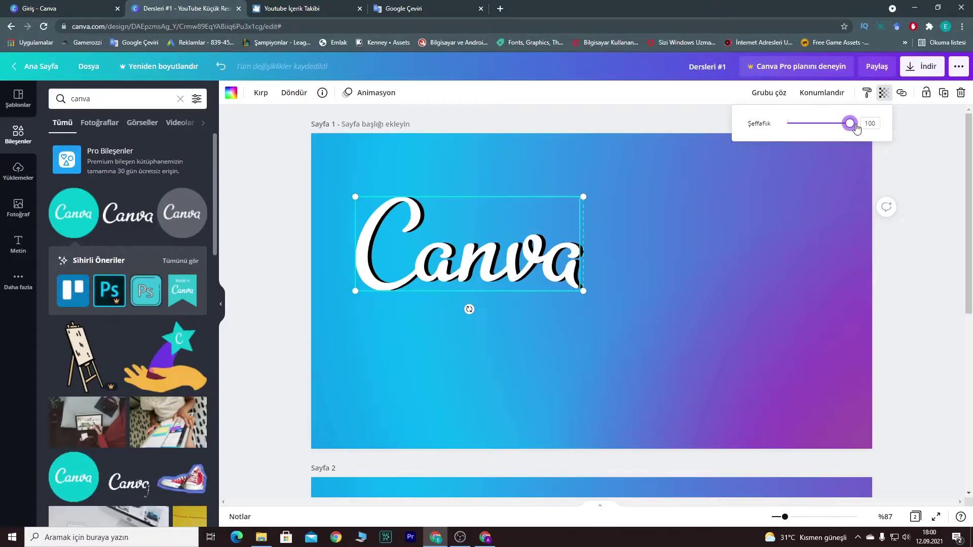
mouse_move(855, 129)
left_mouse_down()
mouse_move(732, 131)
mouse_move(857, 124)
left_mouse_up()
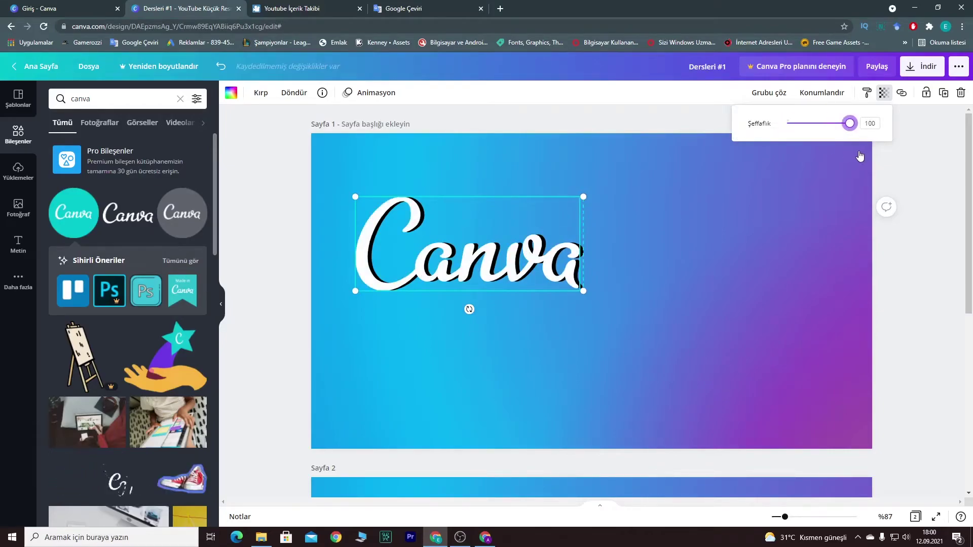
left_click(635, 294)
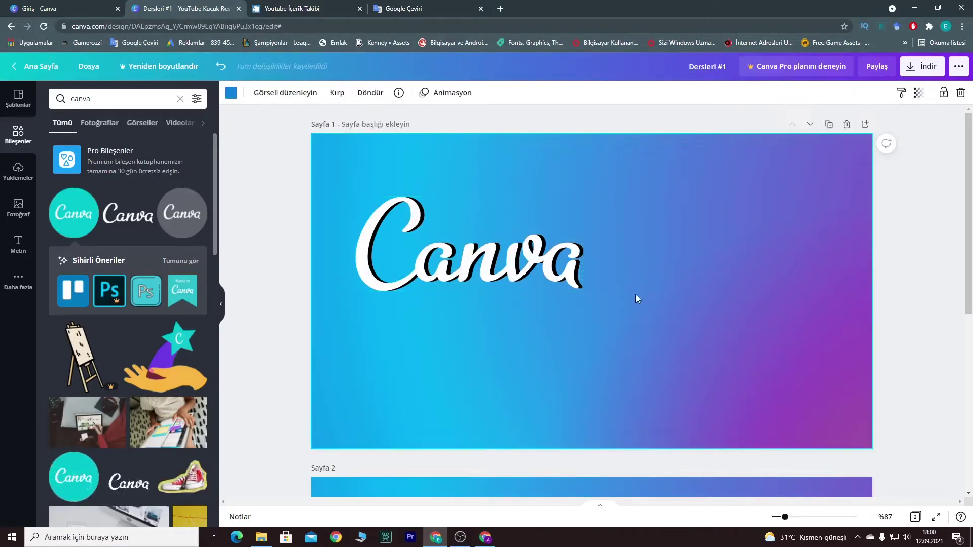
left_click(452, 235)
left_click(884, 94)
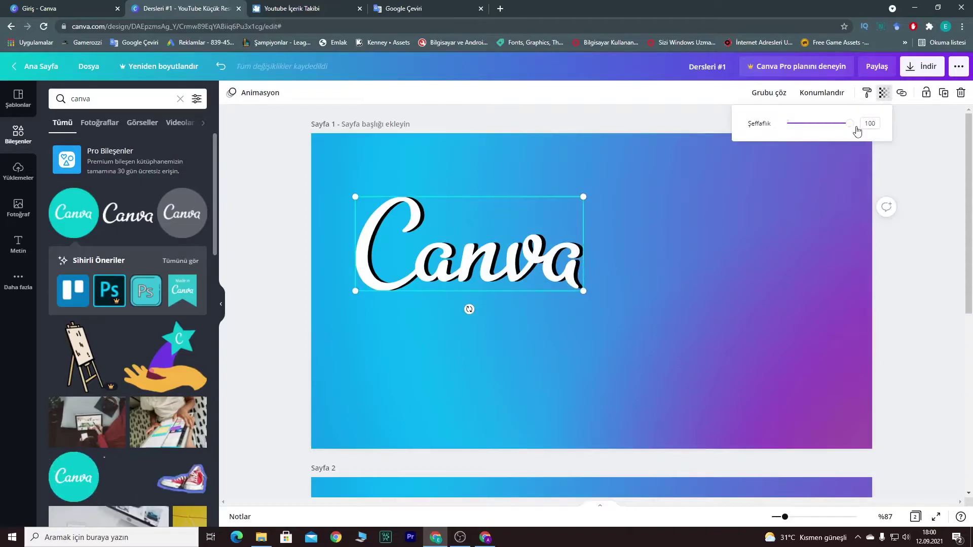
left_click_drag(849, 123, 871, 133)
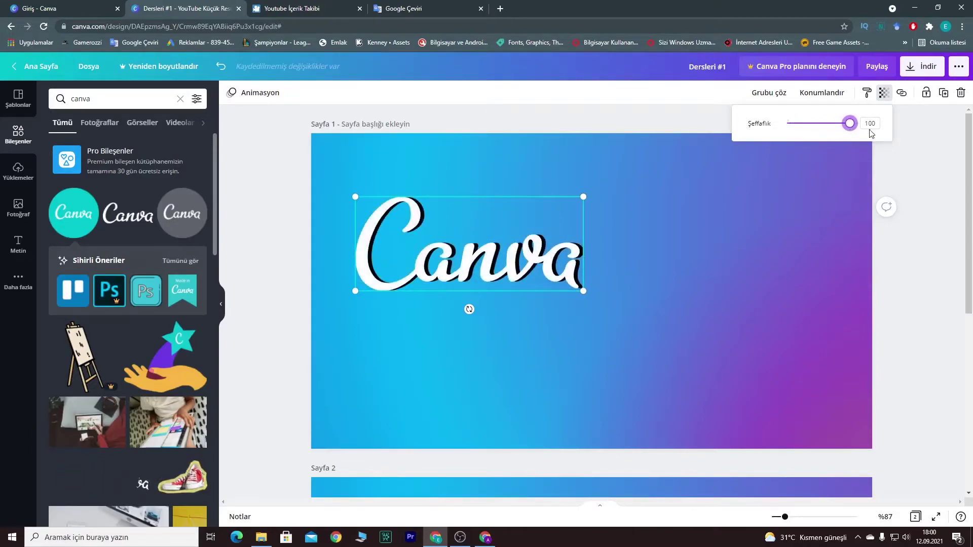
left_click(771, 289)
- Raise the transparency value of page 1's gradient background to its maximum so the gradient is fully opaque
left_click(919, 92)
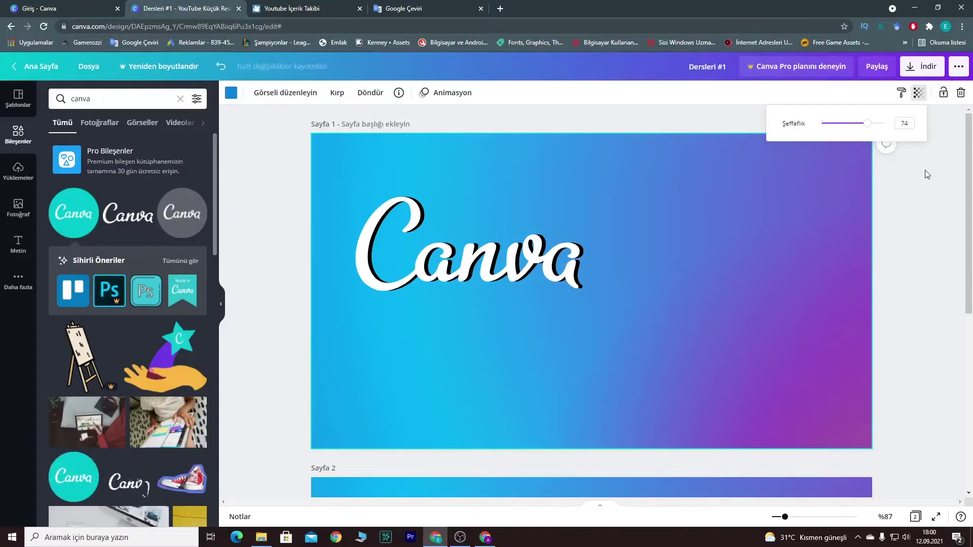
left_click(927, 174)
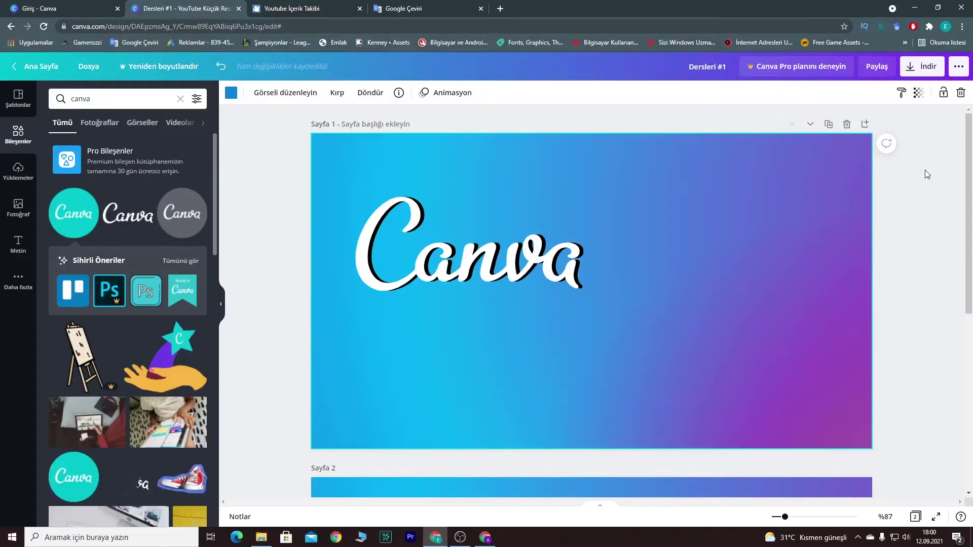
left_click(919, 92)
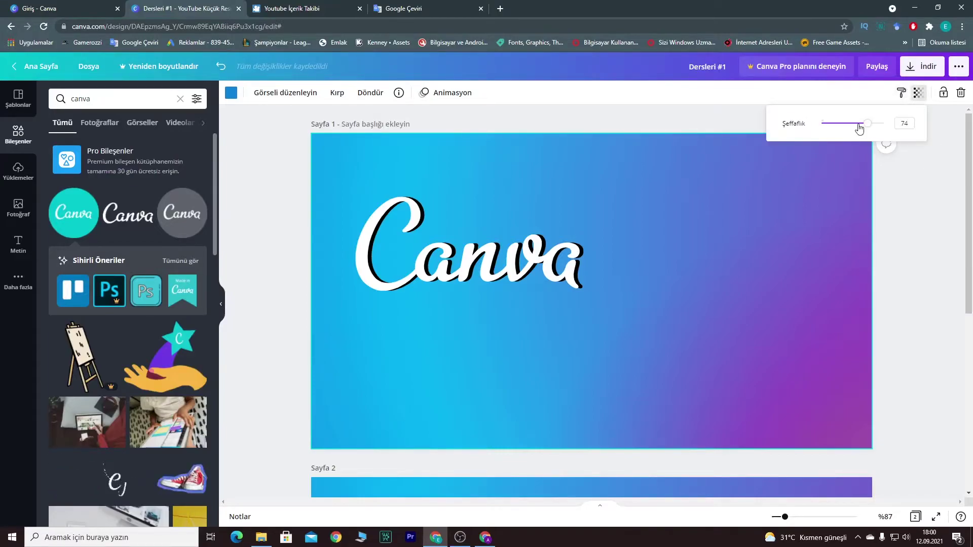
left_click_drag(860, 126, 892, 128)
left_click(931, 259)
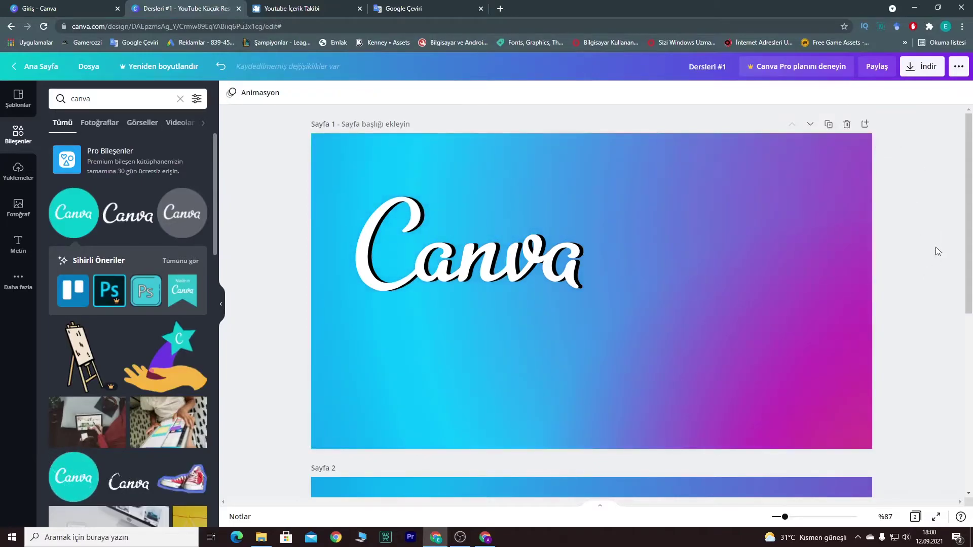
- Undo the last transparency change on page 1's gradient background
left_click(682, 206)
left_click(538, 262)
left_click(853, 154)
left_click(919, 93)
left_click(934, 262)
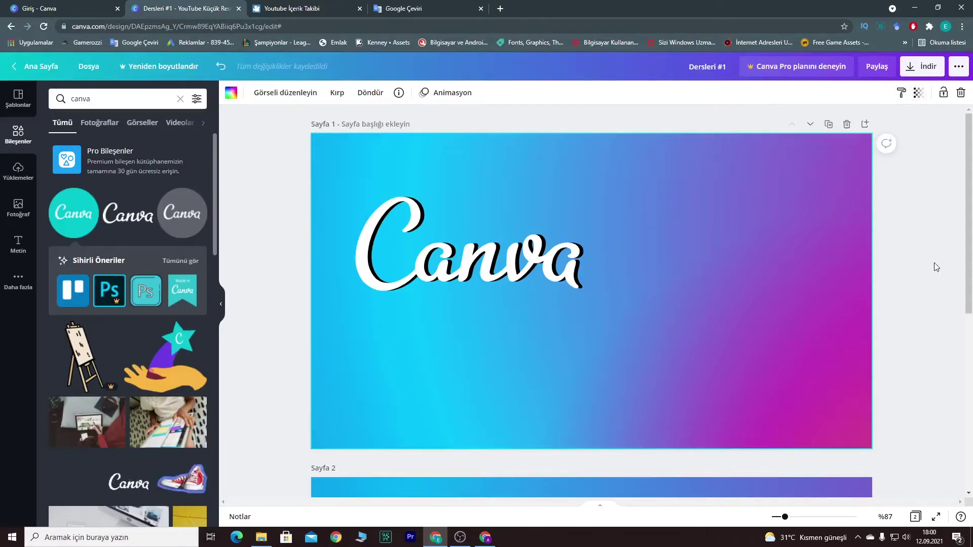
scroll(935, 263, "down", 5)
scroll(935, 262, "up", 5)
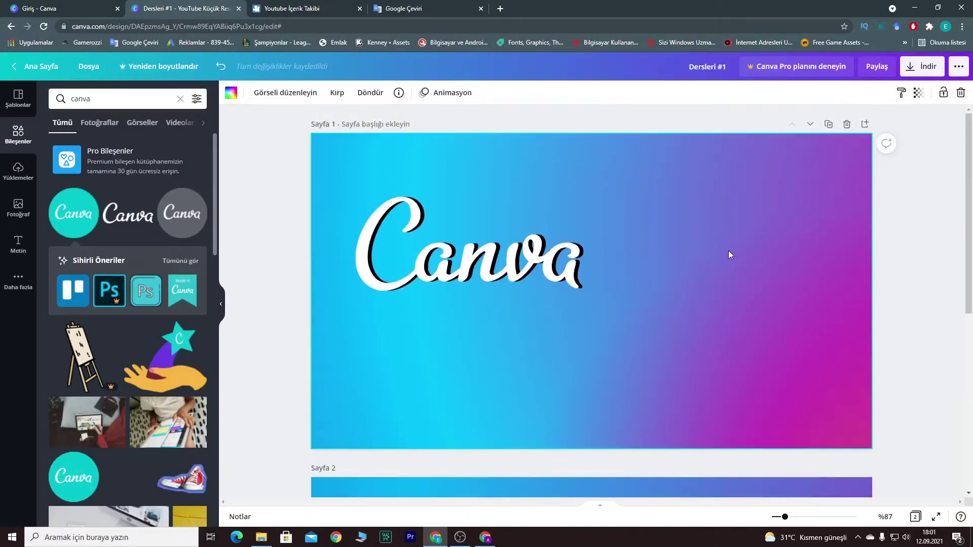
key("ctrl+z")
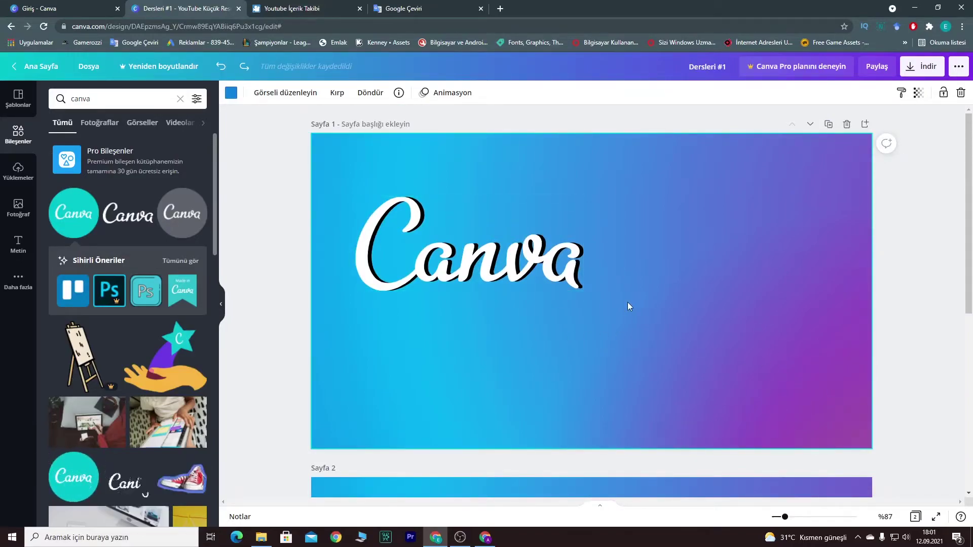
- Add a heading text box to page 1 and place it directly beneath the grouped Canva wordmark
left_click(492, 274)
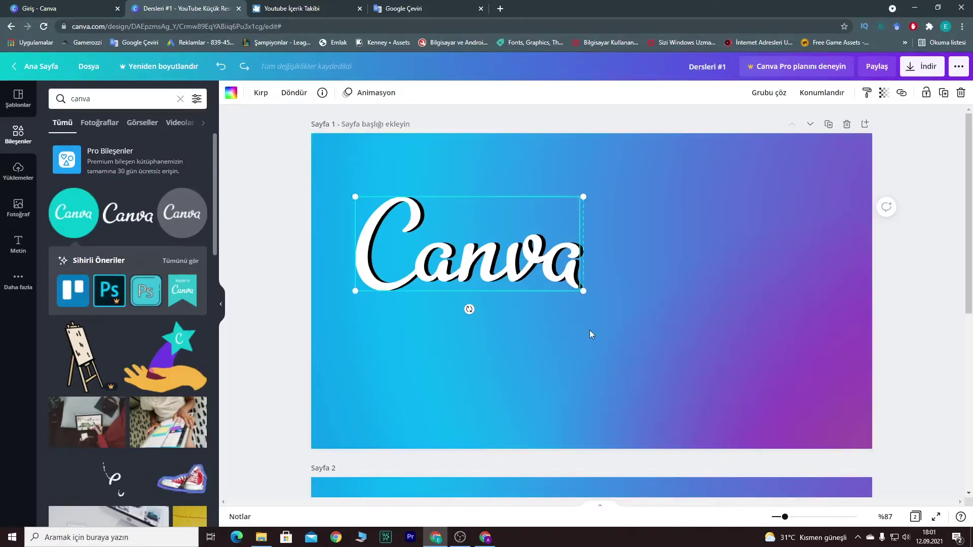
scroll(589, 330, "down", 6)
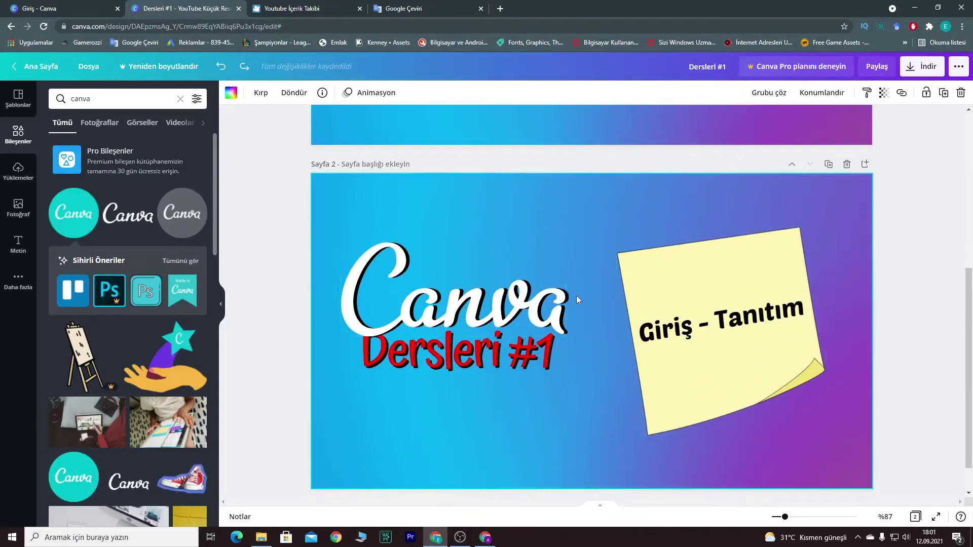
scroll(463, 264, "up", 6)
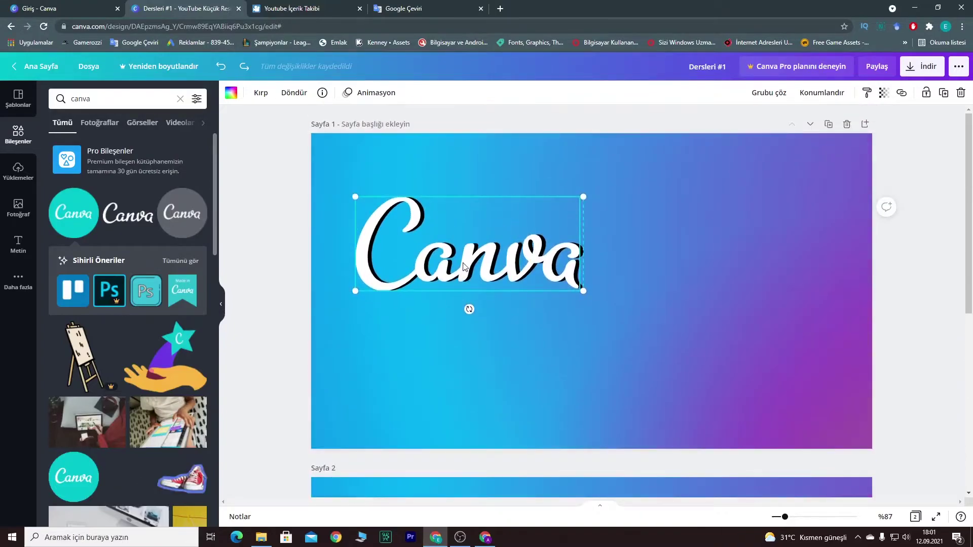
left_click(18, 243)
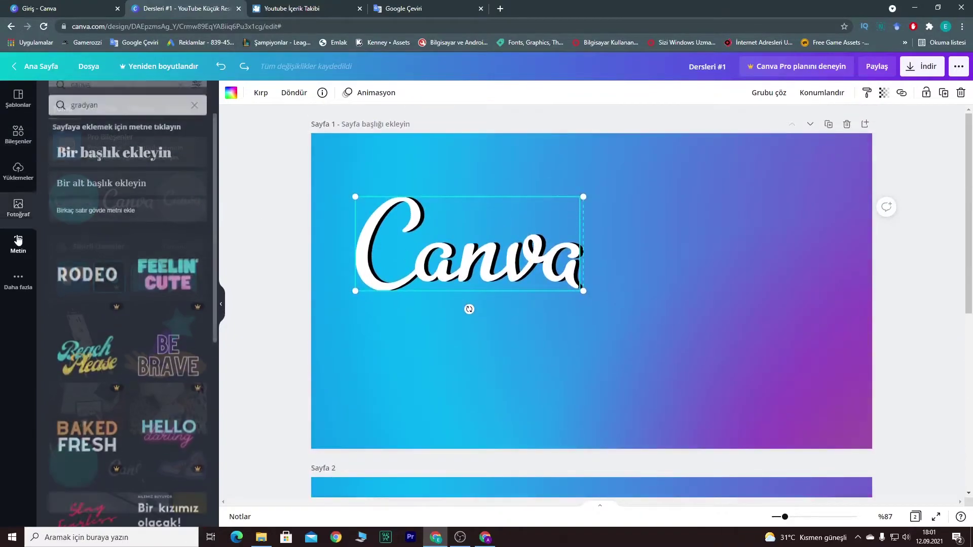
left_click(134, 148)
left_click(595, 389)
left_click(510, 324)
left_click_drag(581, 332, 601, 314)
left_click(591, 373)
- Replace the placeholder text of the heading under the wordmark with "Dersleri #1"
left_click(499, 311)
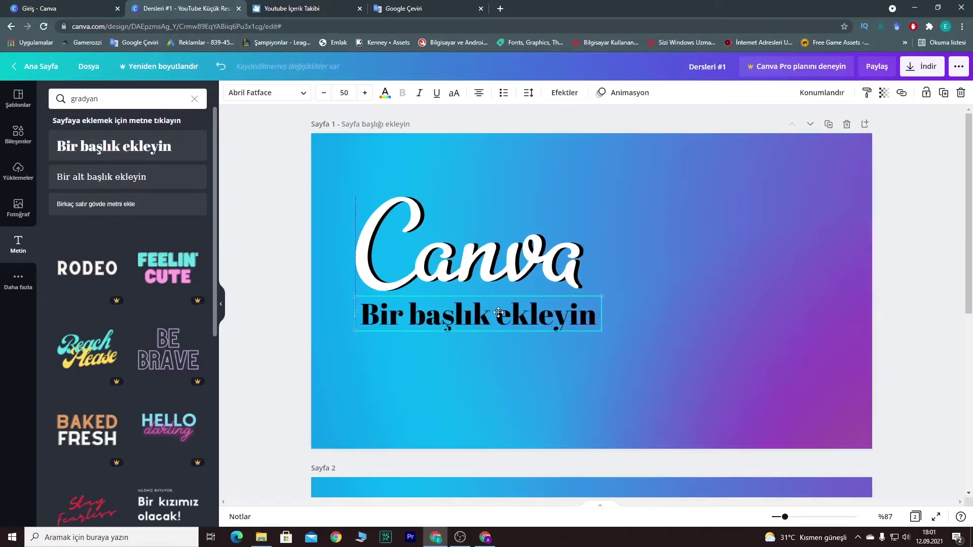
double_click(499, 311)
type("D")
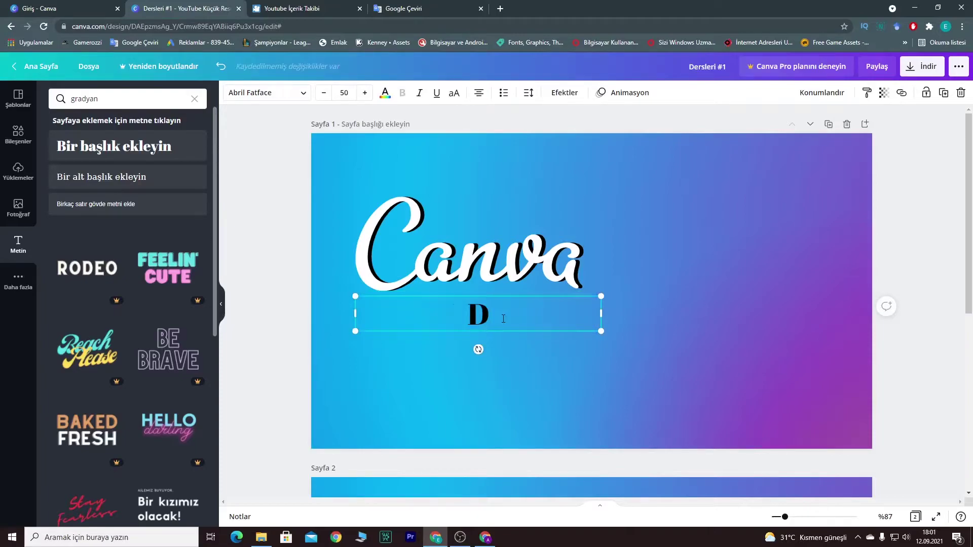
type("ersleri ")
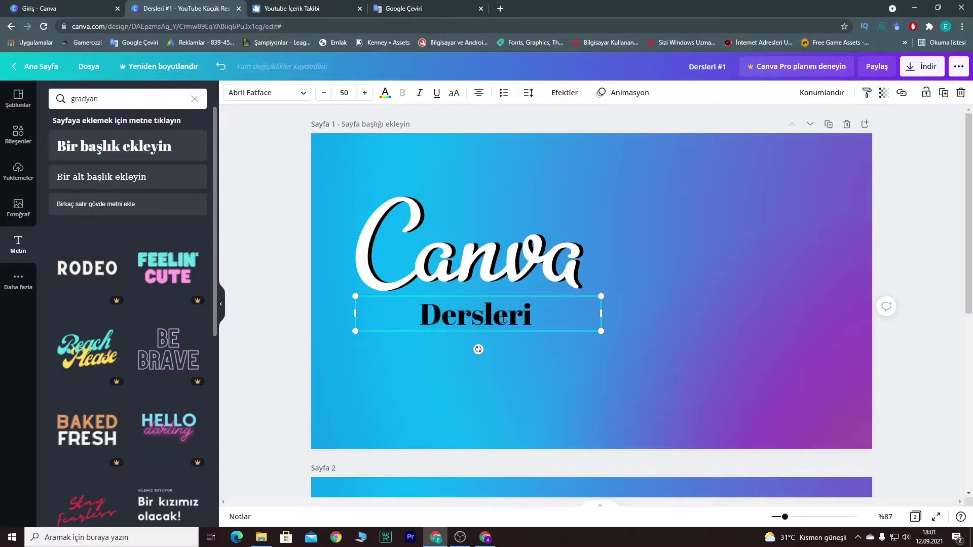
type("#1")
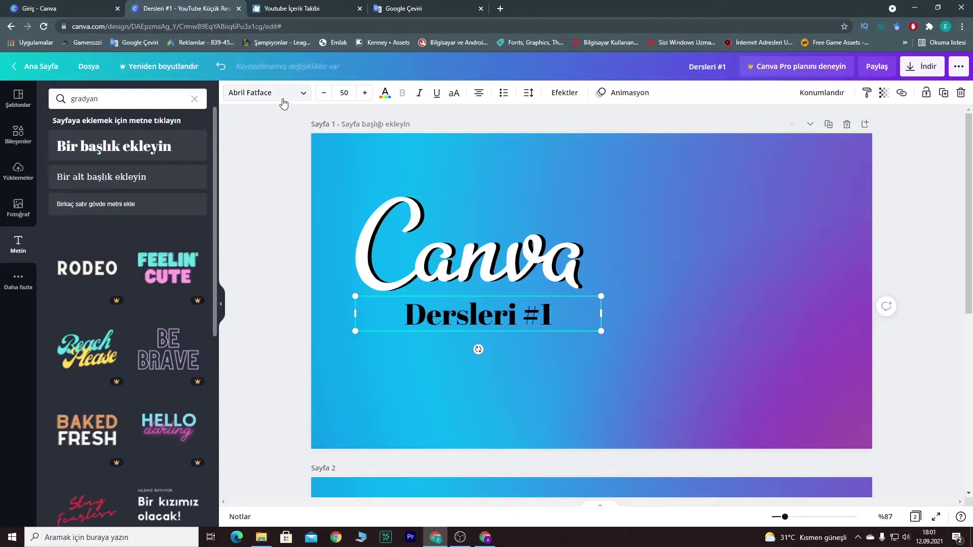
- Using page 2's title as reference, enlarge page 1's "Dersleri #1" heading to size 63,1 and center it beneath the wordmark
scroll(439, 363, "down", 5)
left_click(443, 430)
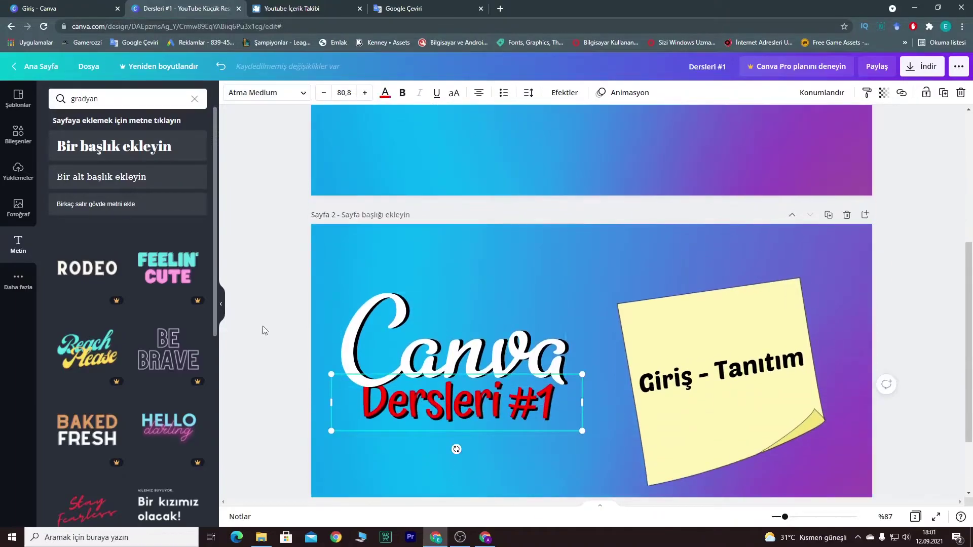
scroll(296, 283, "up", 5)
left_click(464, 327)
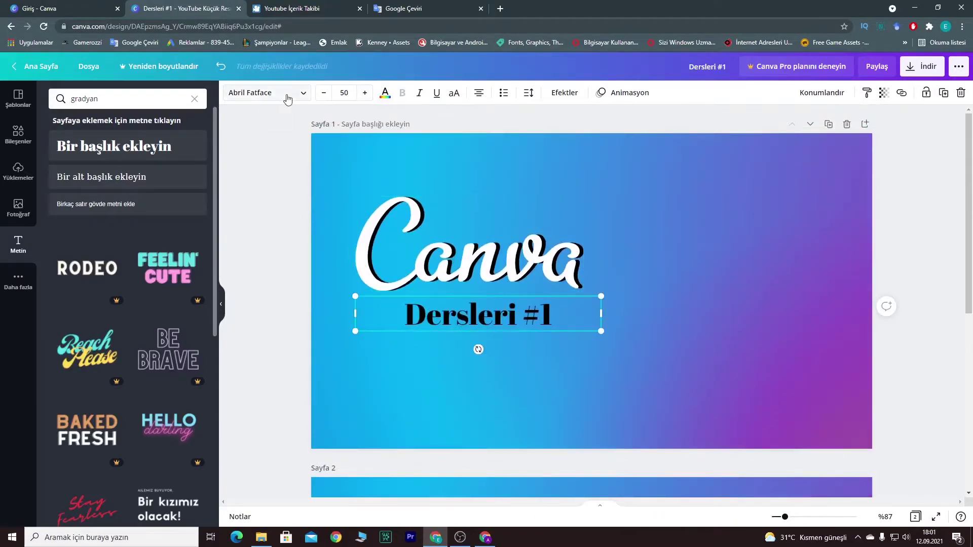
left_click_drag(464, 311, 460, 312)
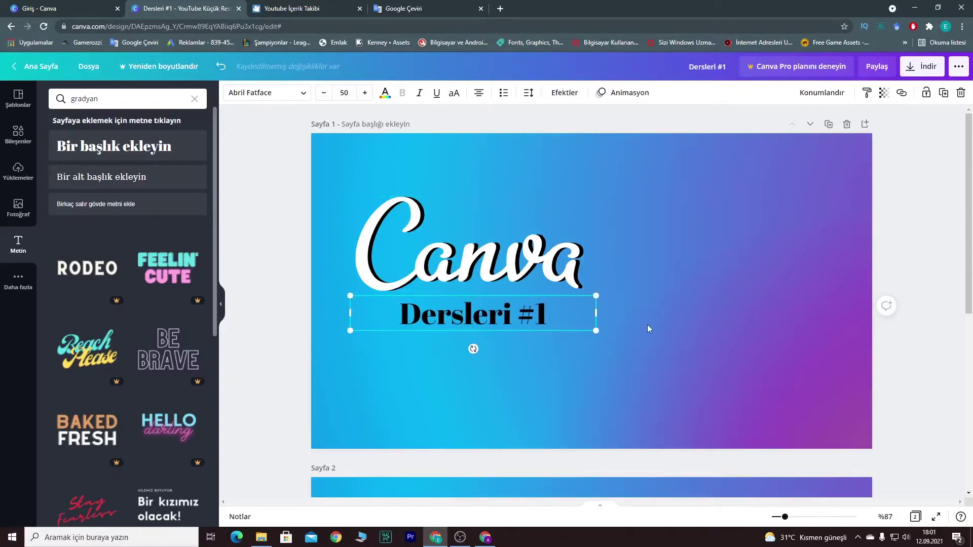
left_click_drag(595, 335, 515, 326)
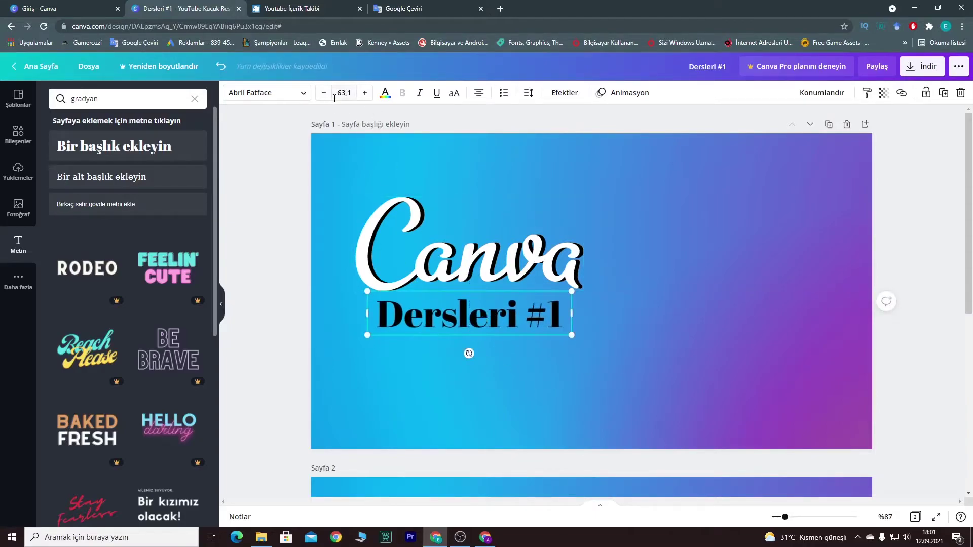
- Change the text color of page 1's "Dersleri #1" heading to white
left_click(385, 93)
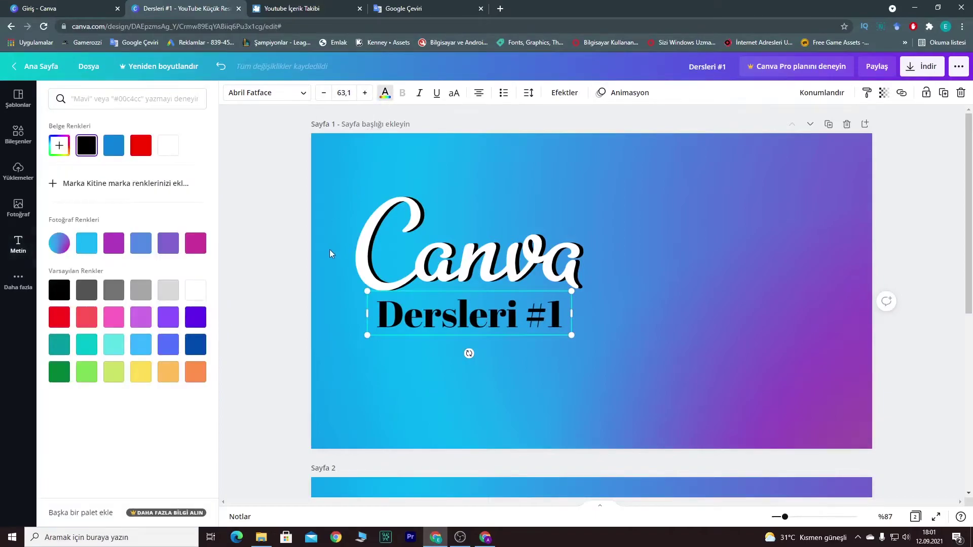
left_click(167, 147)
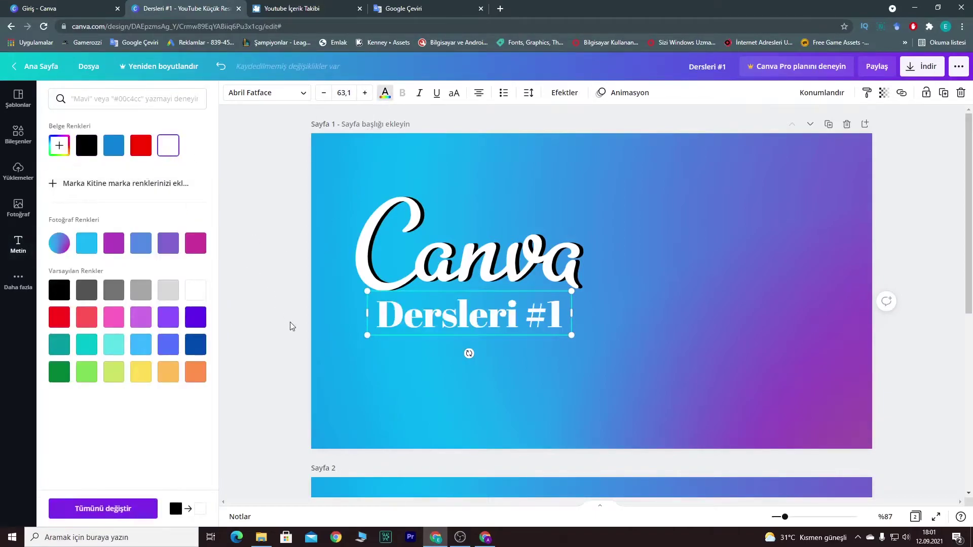
left_click(18, 245)
- Browse the available fonts and font style categories for the "Dersleri #1" heading
left_click(268, 93)
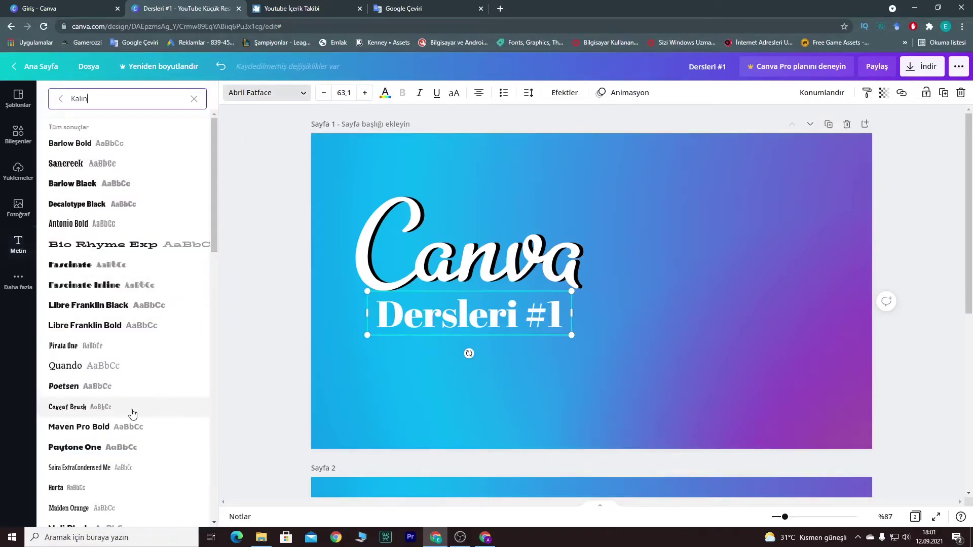
left_click(194, 99)
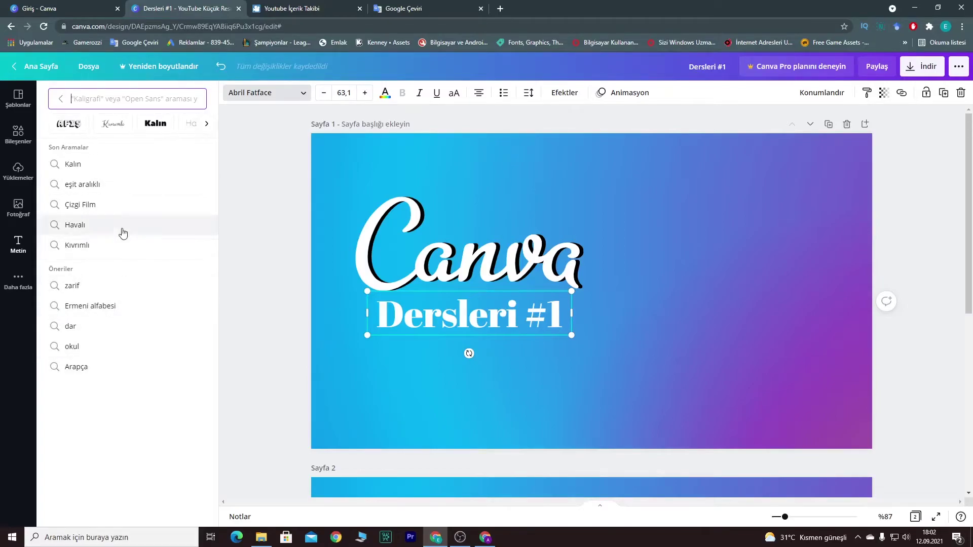
left_click(57, 103)
scroll(101, 365, "down", 5)
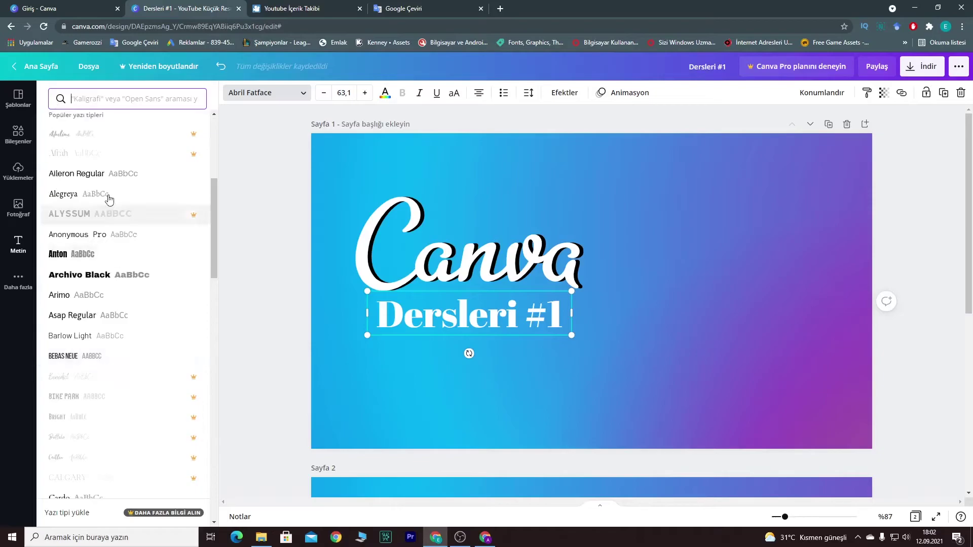
left_click(94, 100)
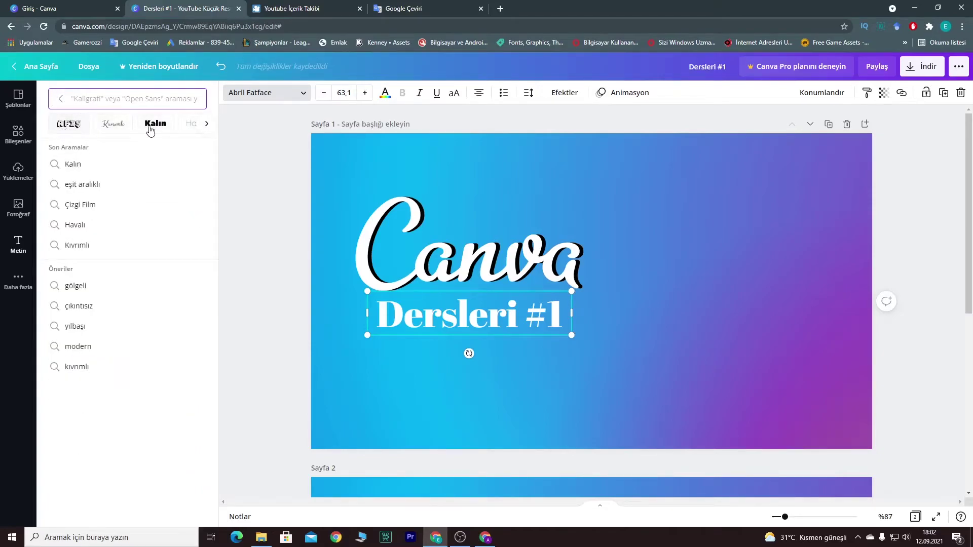
left_click(207, 124)
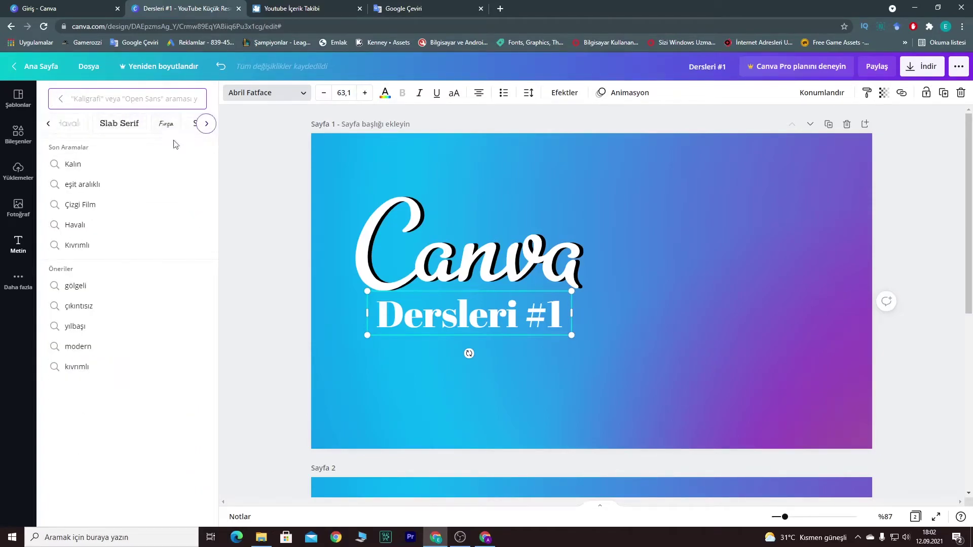
left_click(206, 123)
left_click(52, 124)
left_click(52, 123)
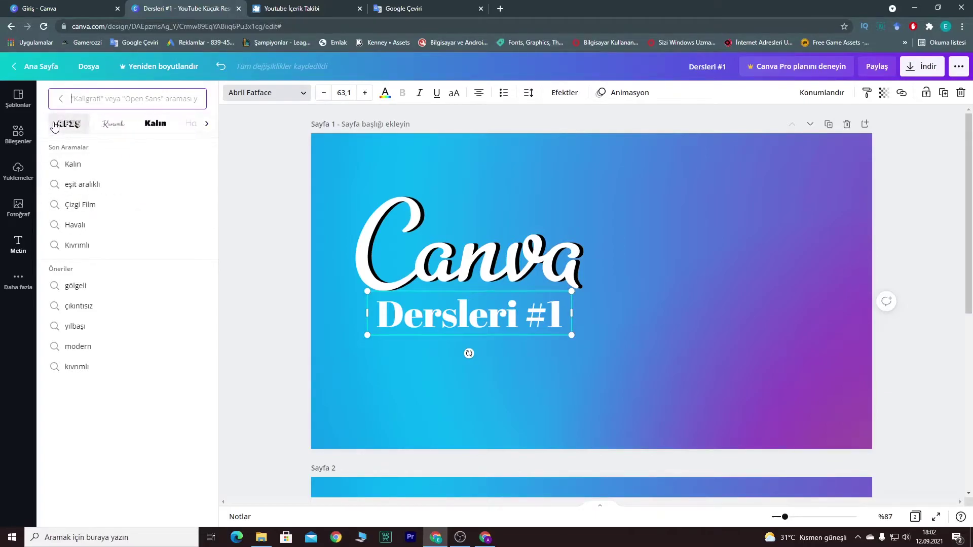
- Try fonts from the Kalın category on the "Dersleri #1" heading, including Muli Bold, Zilla Slab Bold and Josefin Sans Bold
left_click(152, 127)
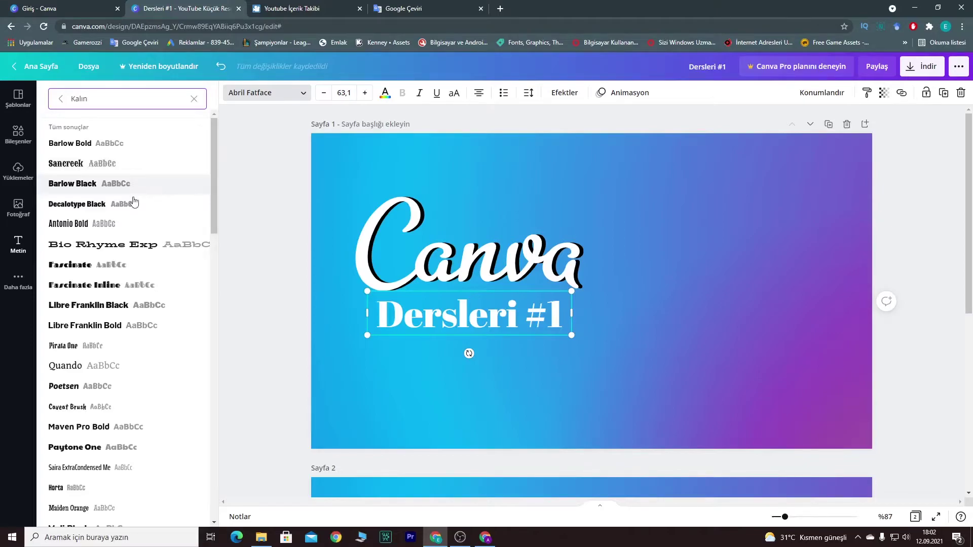
scroll(143, 268, "down", 2)
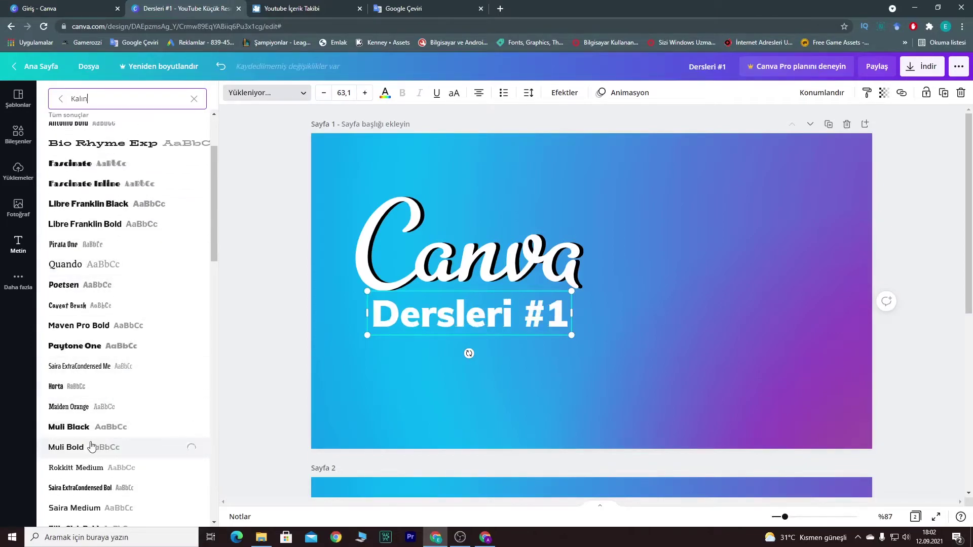
scroll(96, 441, "down", 2)
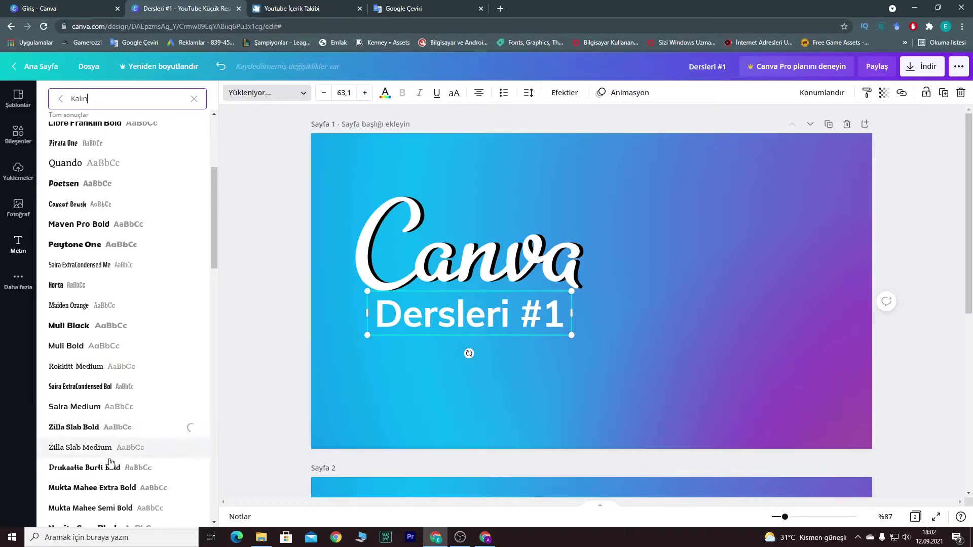
left_click(107, 467)
scroll(116, 469, "down", 1)
scroll(116, 471, "down", 4)
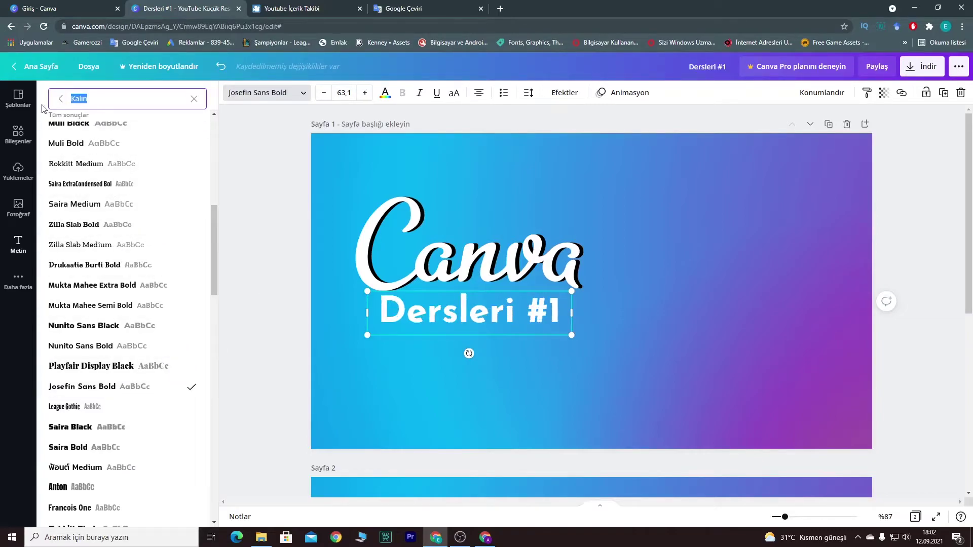
- Search the fonts for "Atm" and set the "Dersleri #1" heading to Atma Medium
type("AT")
key("BackSpace")
type("tm")
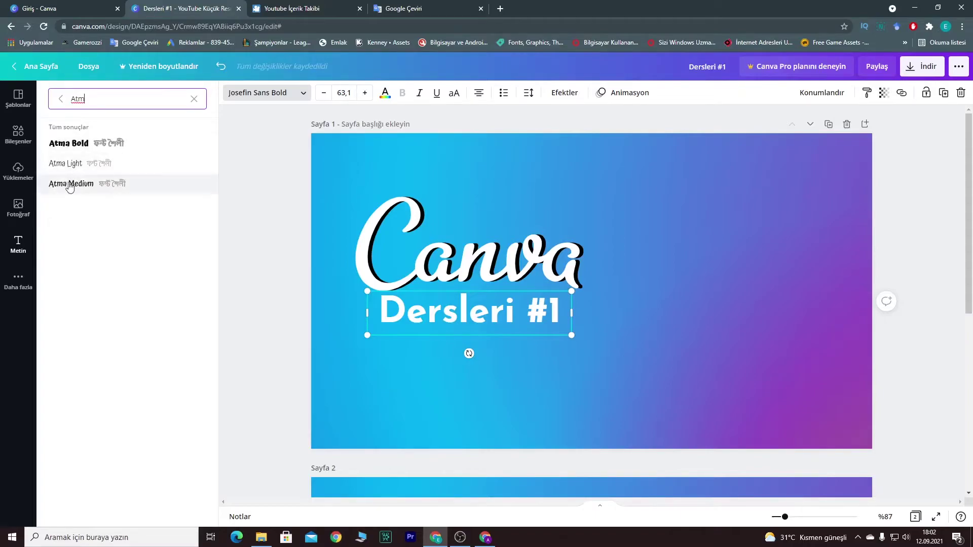
left_click(87, 191)
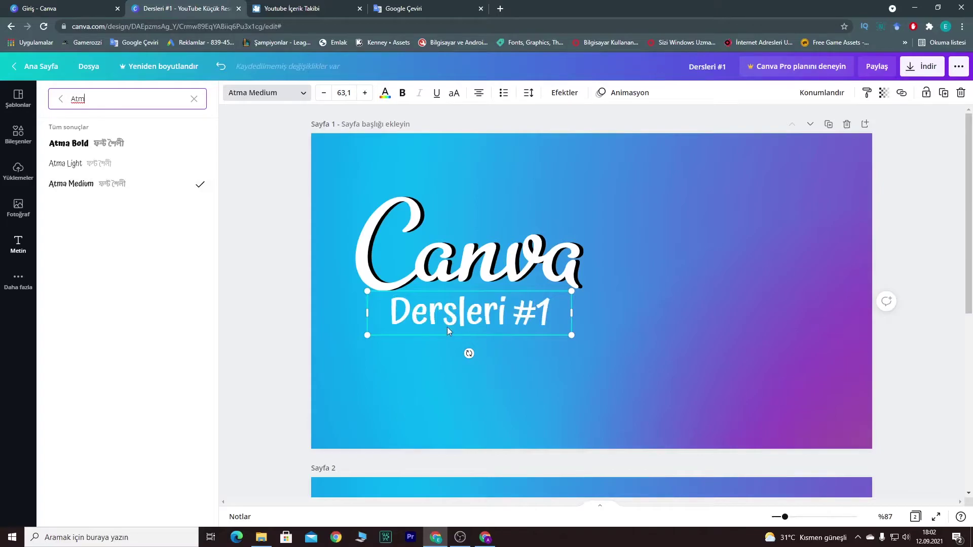
- Enlarge the "Dersleri #1" heading to font size 75,1 and keep it centered under the Canva wordmark
mouse_move(587, 342)
left_mouse_down()
mouse_move(605, 367)
mouse_move(592, 340)
left_mouse_up()
left_click(515, 327)
left_click(524, 362)
left_click(506, 323)
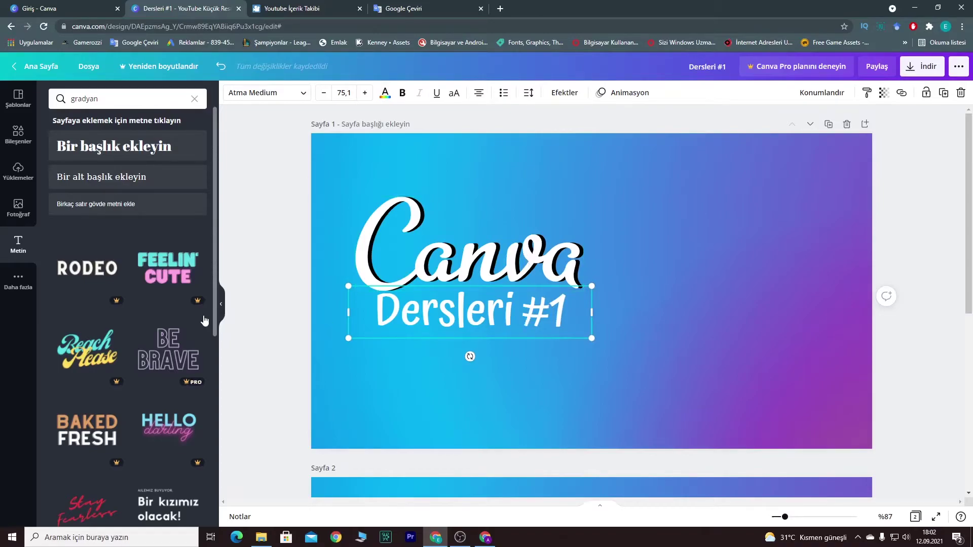
- Try the Gölge, Neon and Bozulma text effects on the "Dersleri #1" heading
left_click(563, 93)
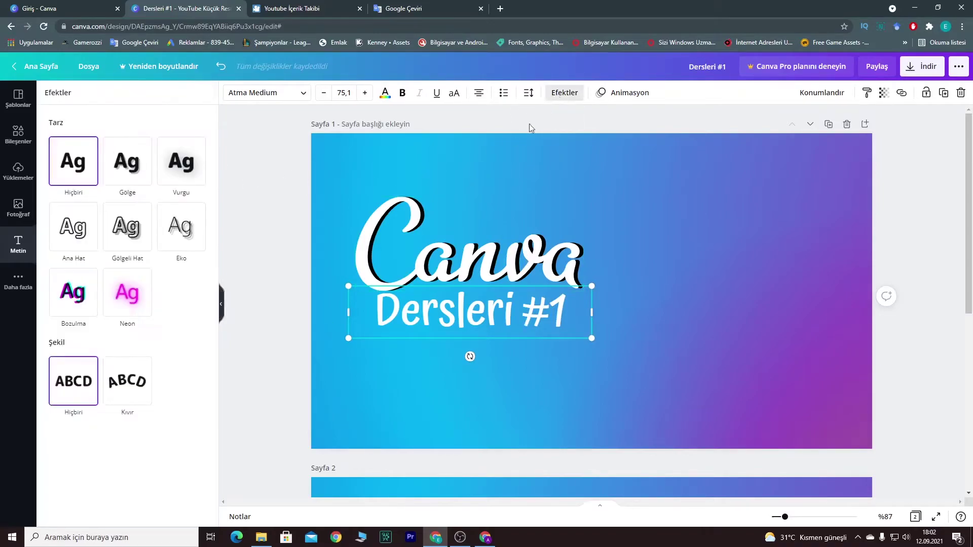
left_click(133, 172)
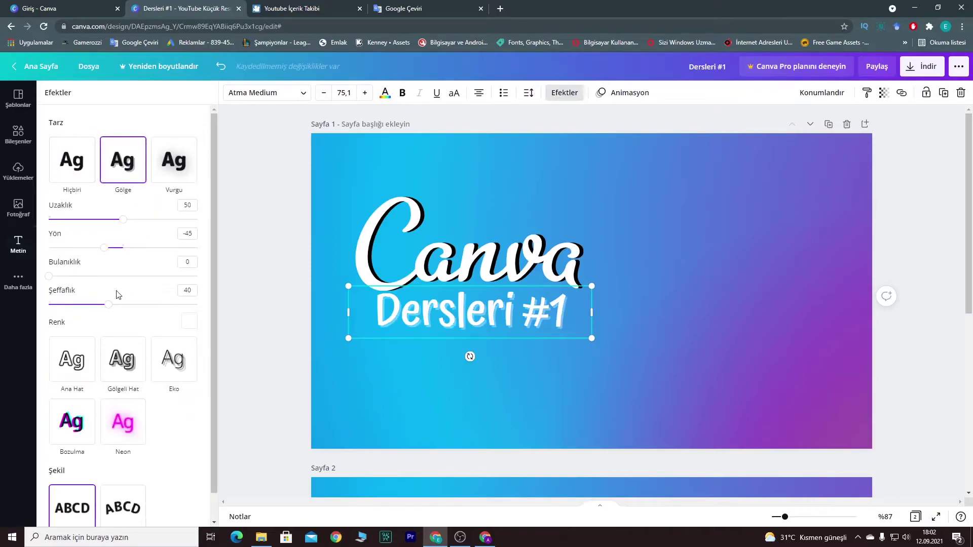
left_click(72, 160)
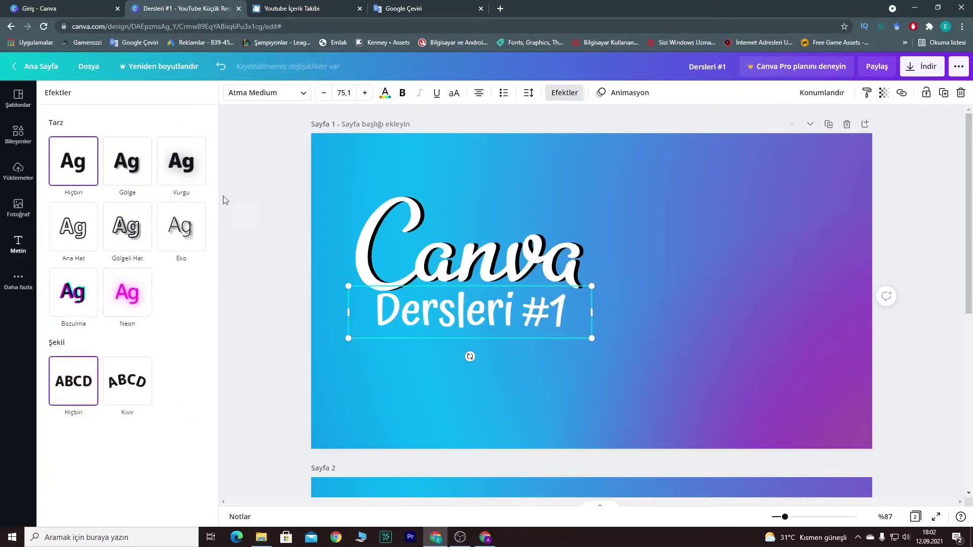
left_click(144, 302)
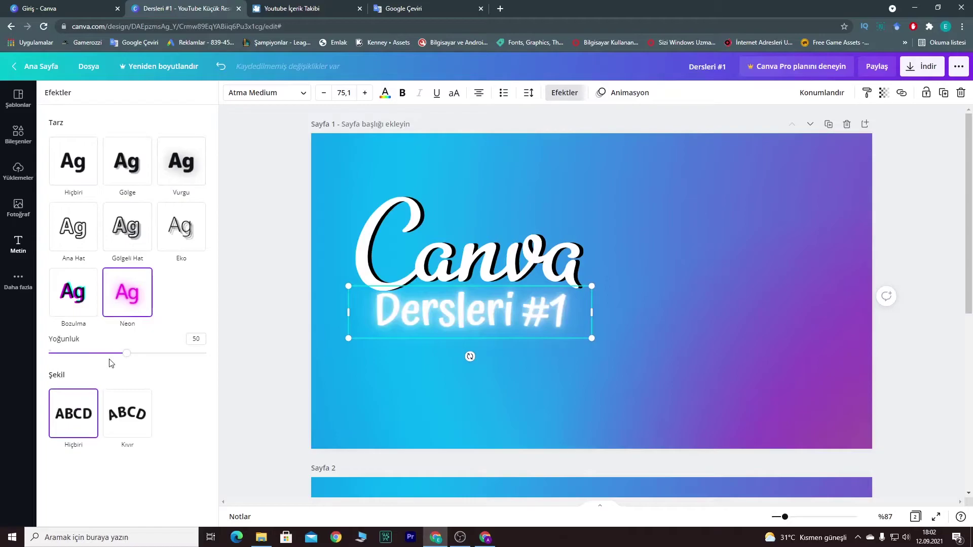
left_click(70, 309)
- Try the Eko text effect in red on the "Dersleri #1" heading
left_click(164, 238)
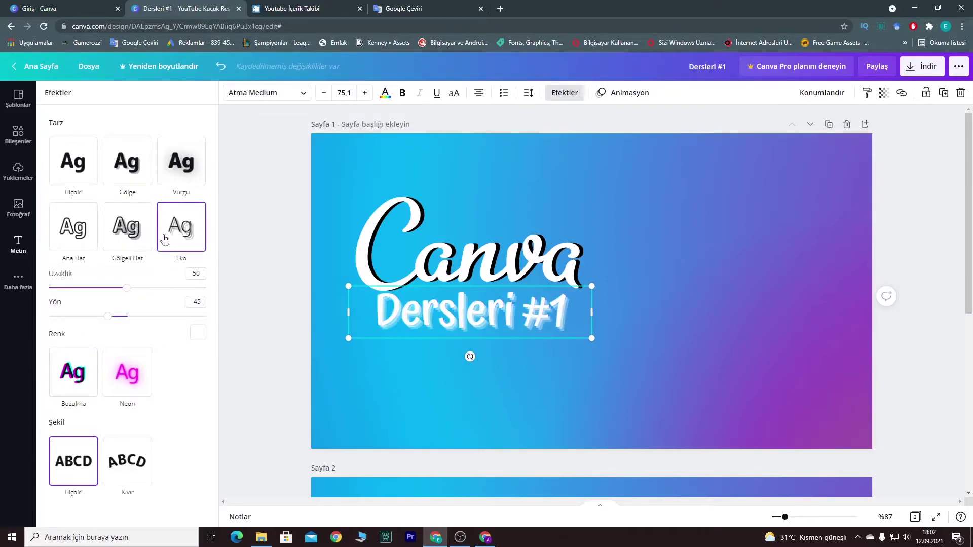
left_click(198, 333)
left_click(136, 373)
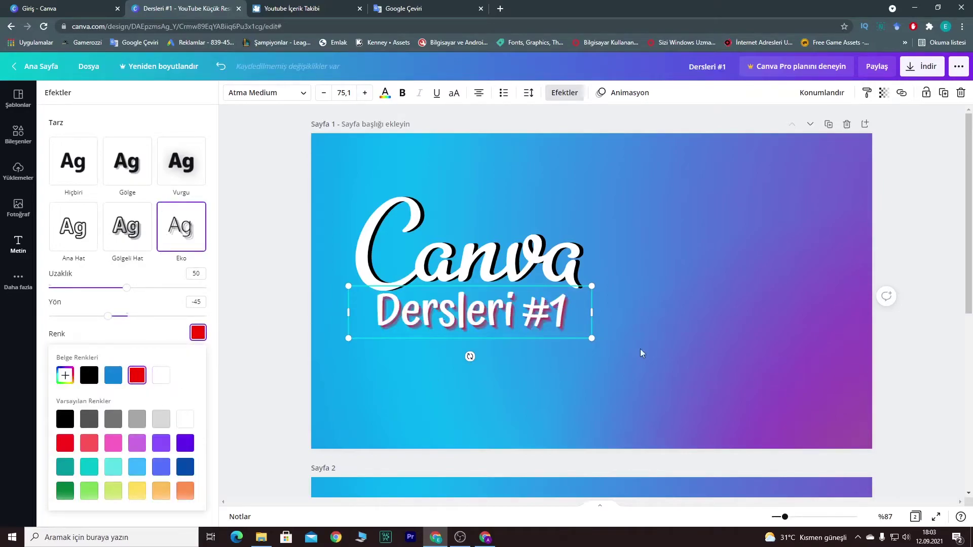
- Preview the Gölgeli Hat, Ana Hat and Vurgu effects on the "Dersleri #1" heading, and apply the Gölge effect
left_click(127, 227)
left_click(72, 223)
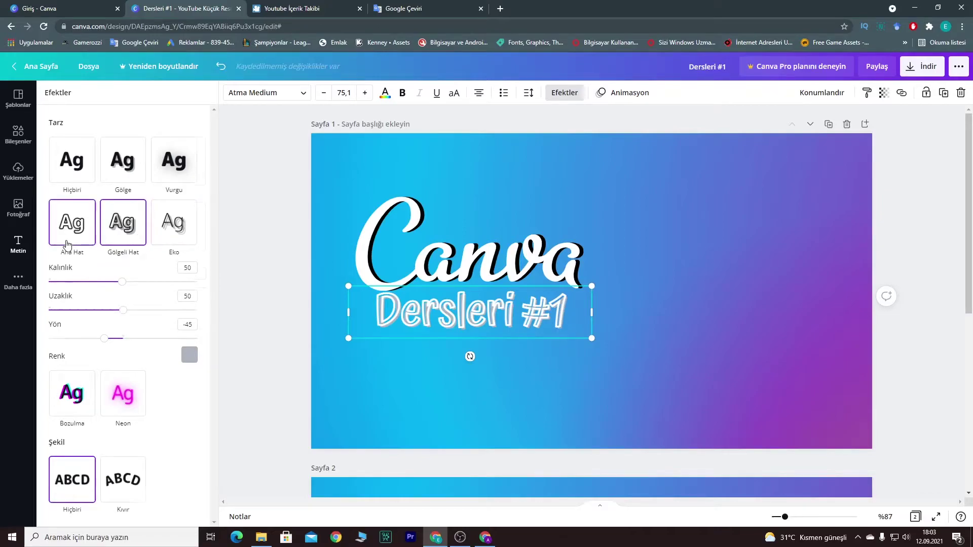
left_click(199, 175)
left_click(128, 163)
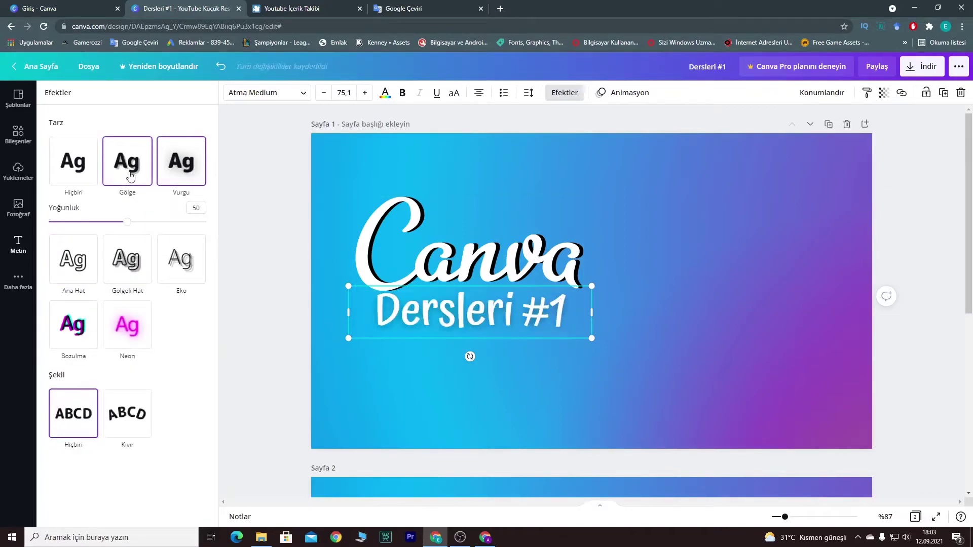
- Try the Vurgu and Ana Hat effects on the "Dersleri #1" heading, and undo the removal of the Canva wordmark's white layer
left_click(174, 161)
left_click(86, 274)
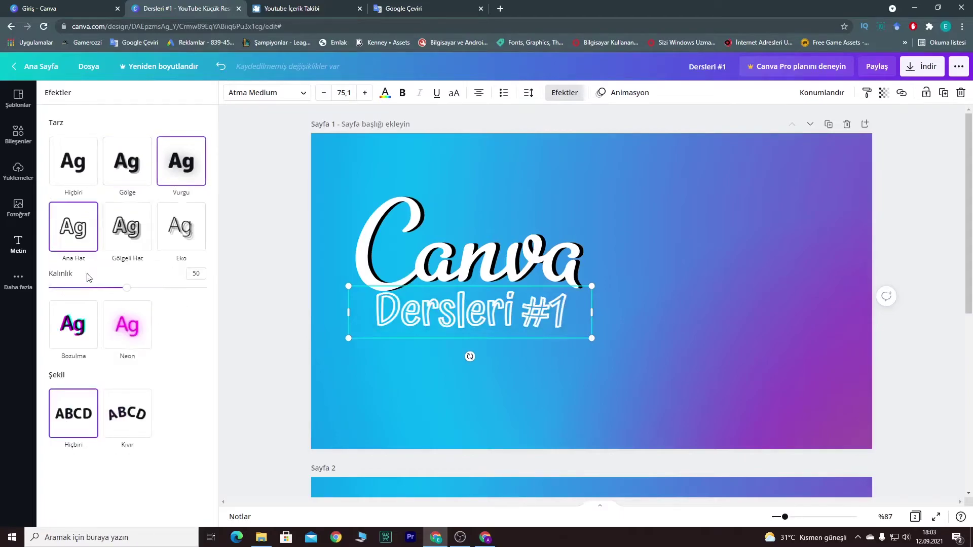
left_click(556, 265)
key("ctrl+z")
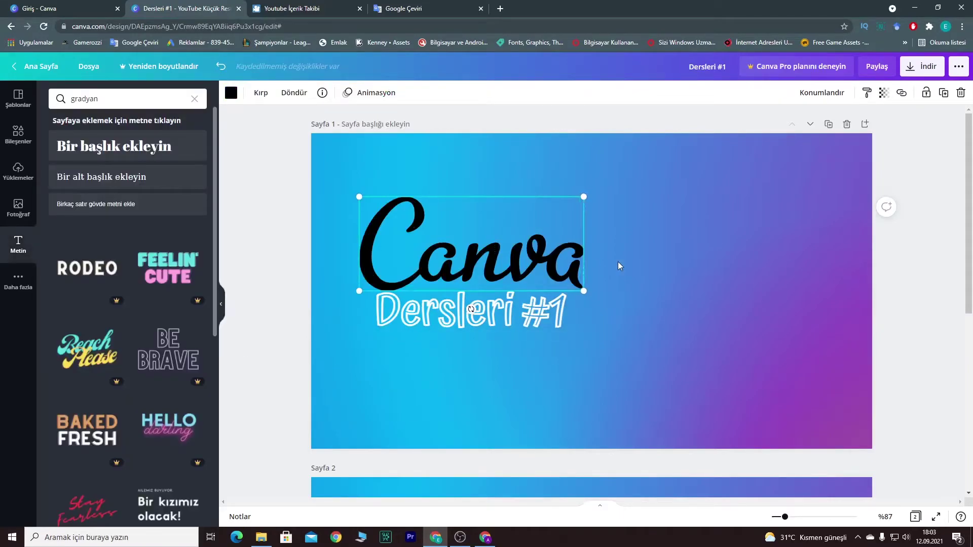
key("ctrl+z")
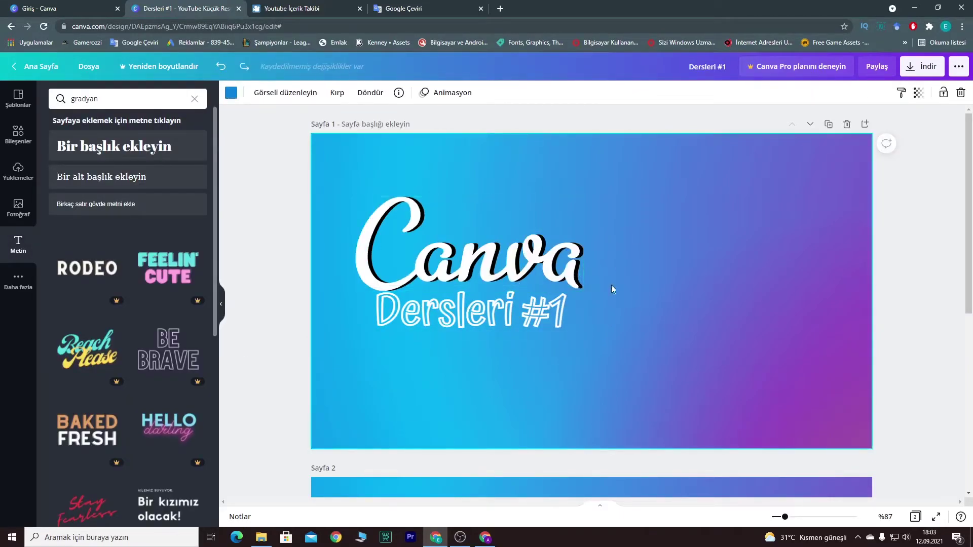
- Try the outlined "Dersleri #1" heading alone at font size 130 in the page centre without the Canva wordmark, and undo these changes
left_click(604, 254)
left_click(448, 261)
key("Delete")
left_click(582, 393)
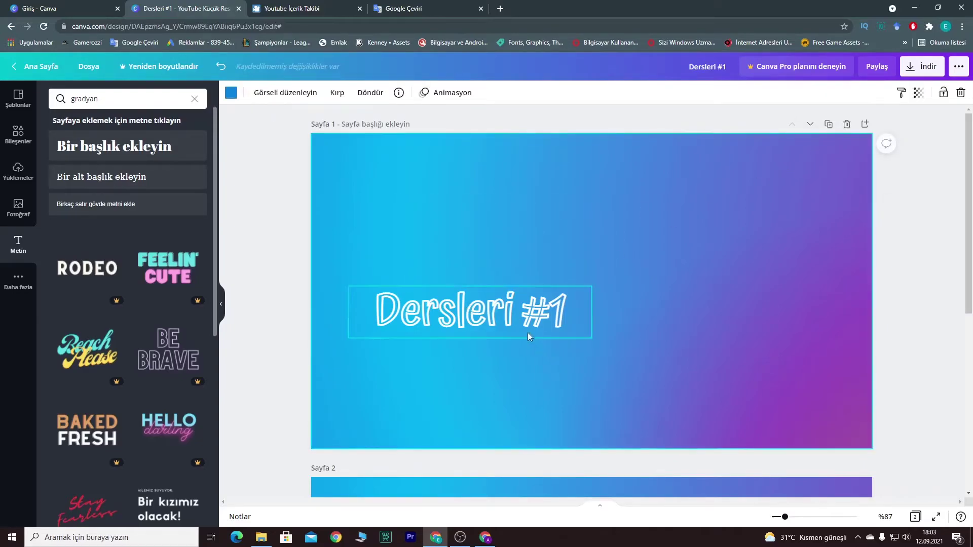
left_click_drag(530, 336, 522, 255)
left_click_drag(580, 263, 737, 375)
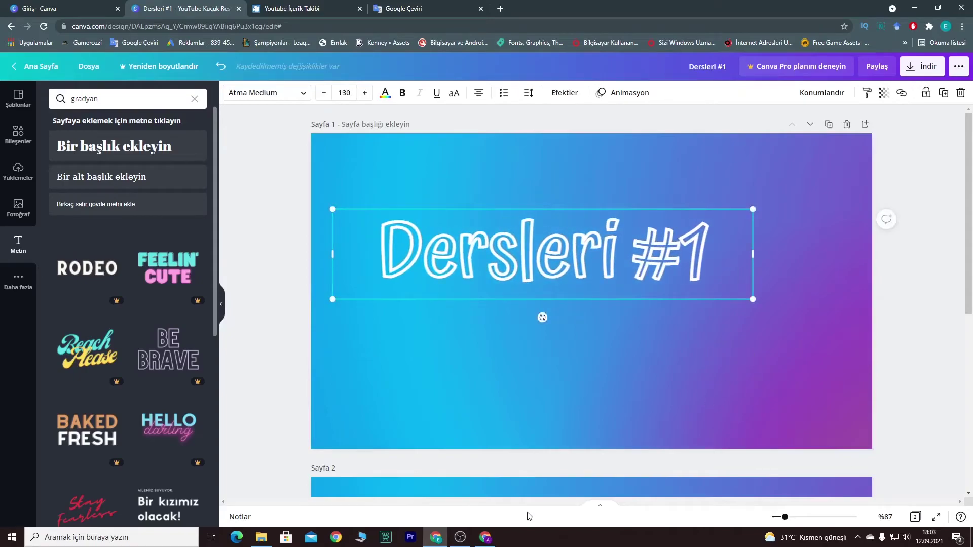
left_click_drag(633, 267, 682, 305)
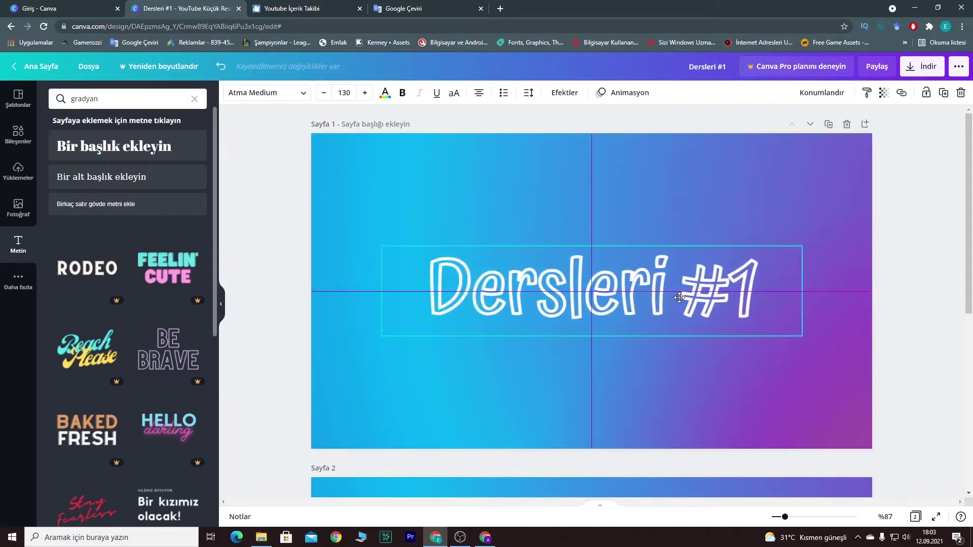
left_click(666, 400)
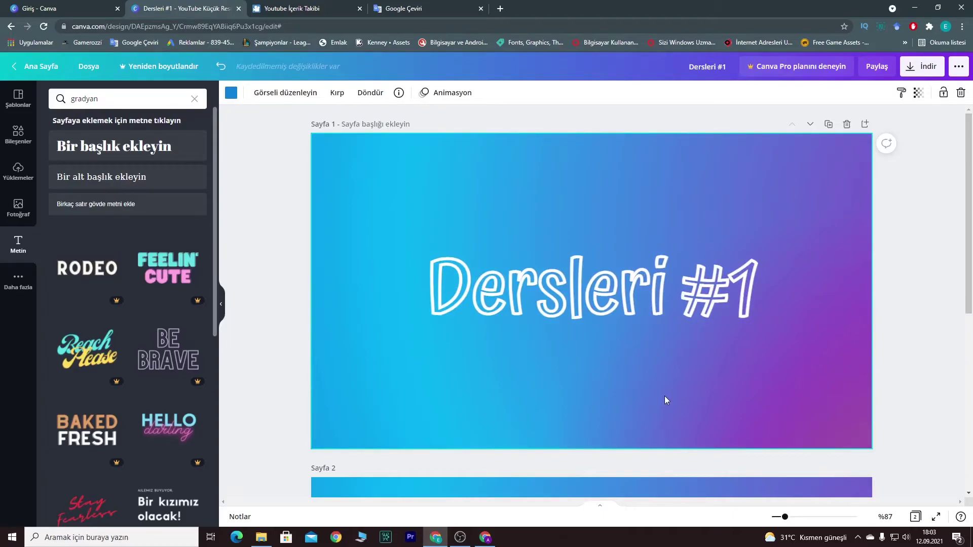
key("ctrl+z")
key("ctrl+z")
key("ctrl+z")
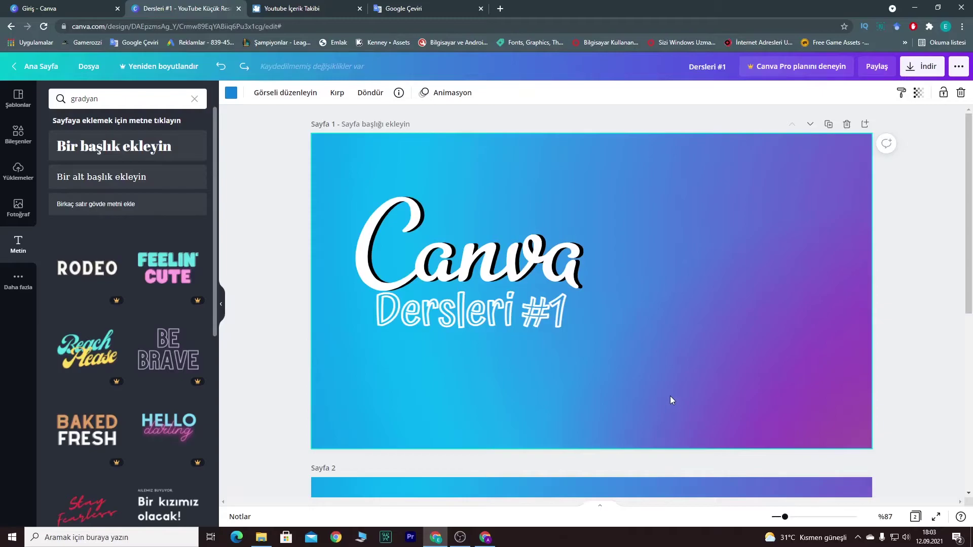
- Apply the Gölge effect to the "Dersleri #1" heading with a black shadow colour and Şeffaflık set to 100
left_click(435, 304)
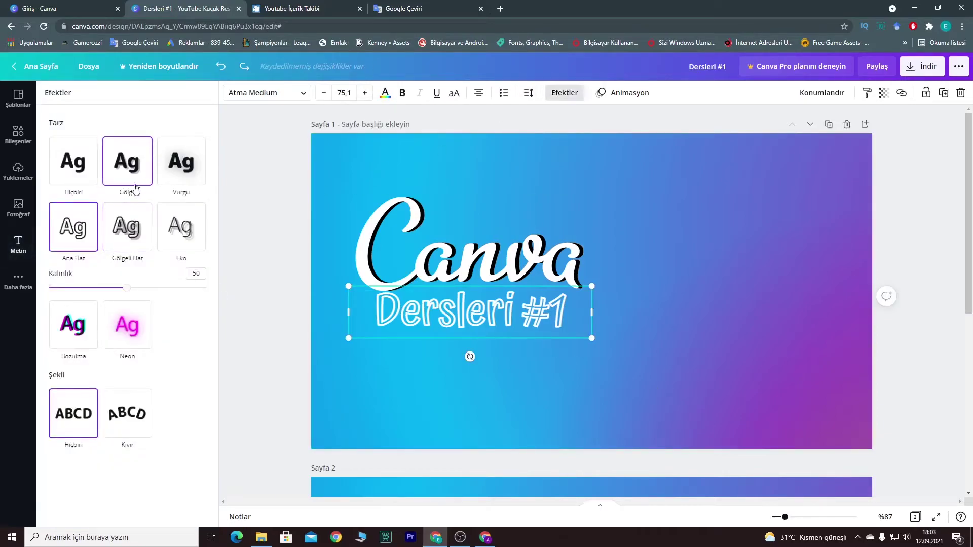
left_click(133, 180)
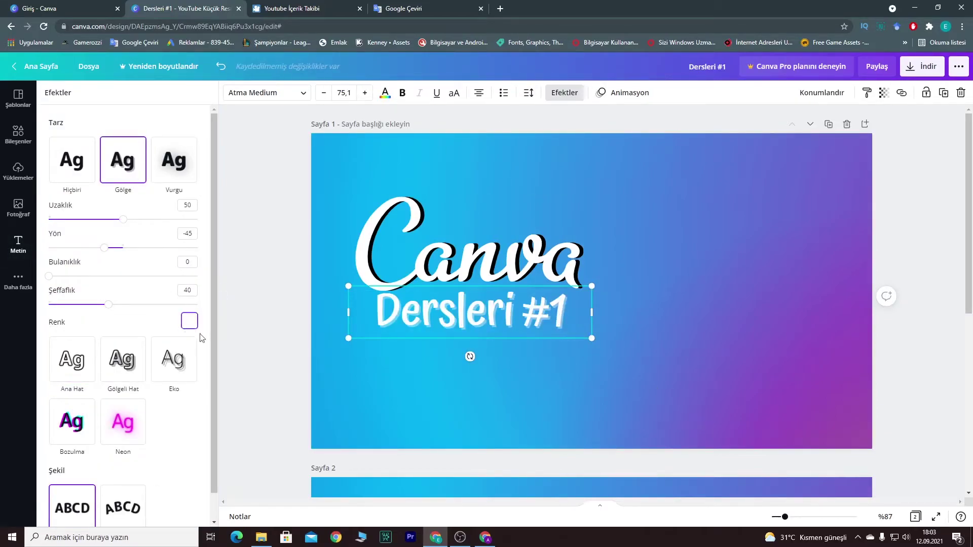
left_click(190, 324)
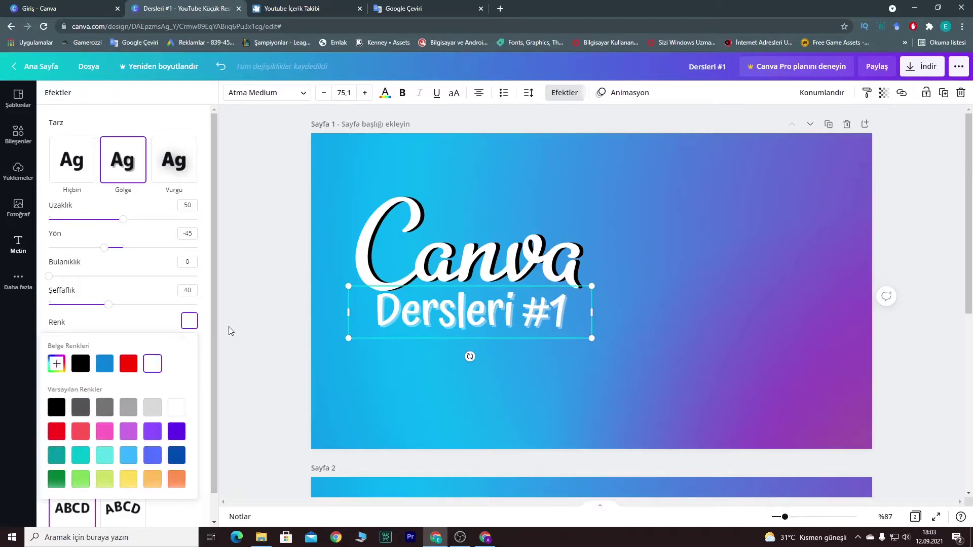
left_click(81, 364)
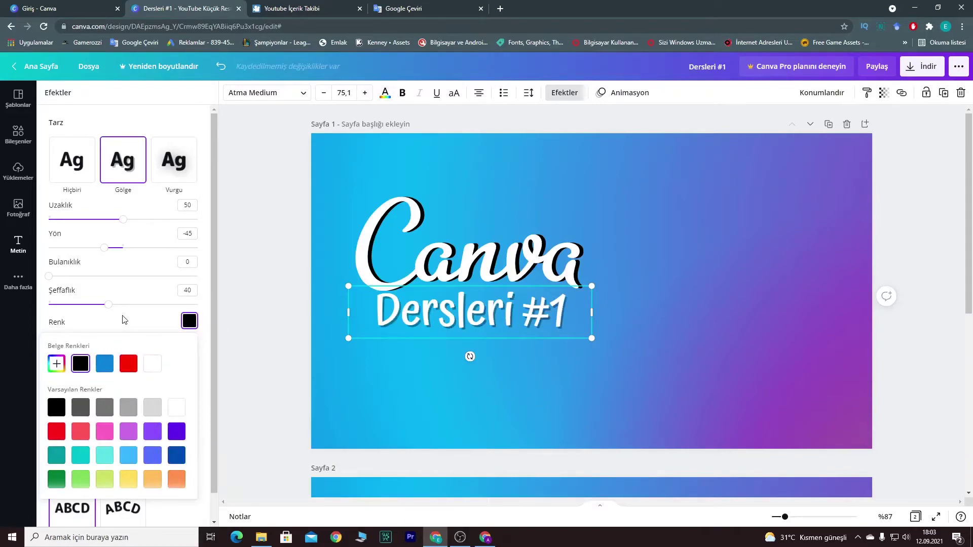
left_click_drag(107, 305, 211, 308)
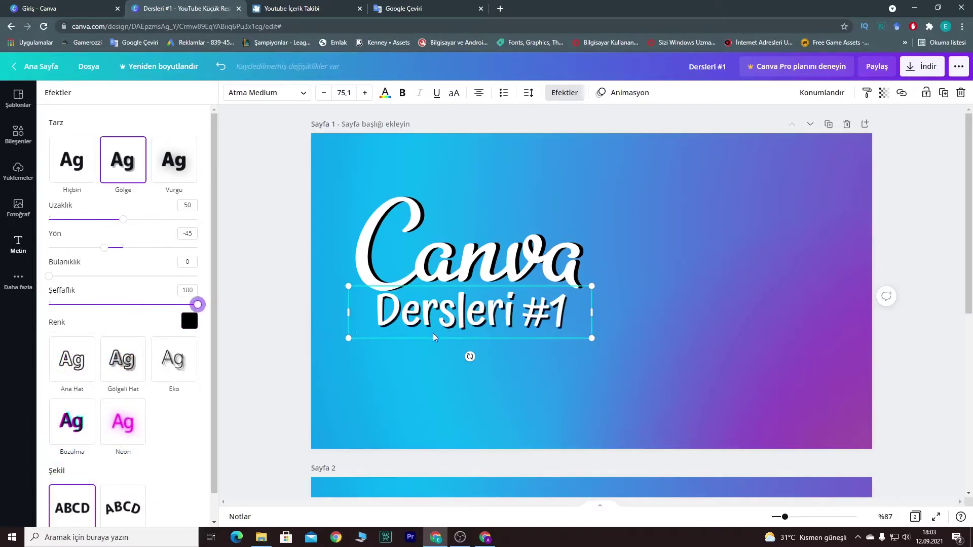
- Enlarge the "Dersleri #1" heading to font size 86,2 and center it under the Canva wordmark
left_click_drag(594, 340, 626, 347)
left_click_drag(550, 332, 530, 333)
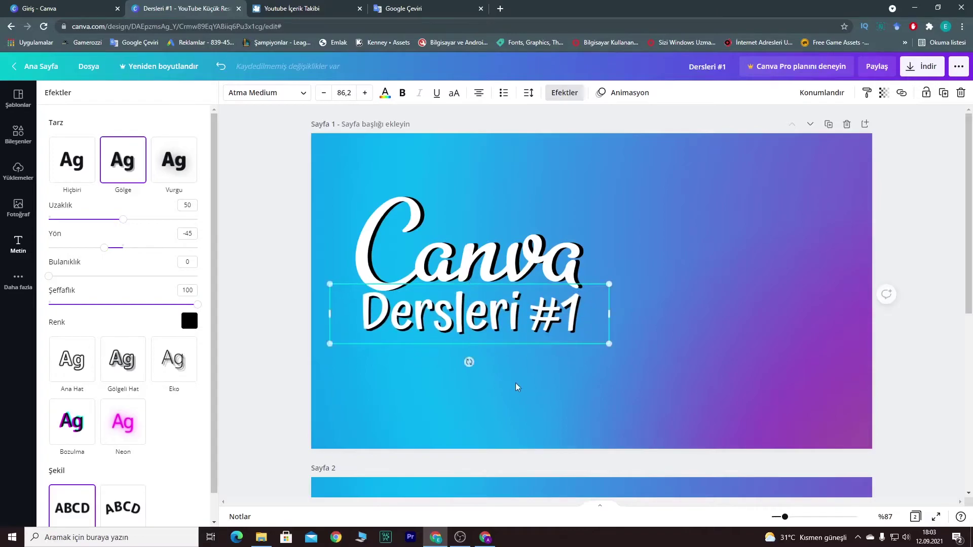
double_click(516, 388)
left_click(516, 387)
- Change the text colour of the "Dersleri #1" heading to the red document colour
left_click(502, 315)
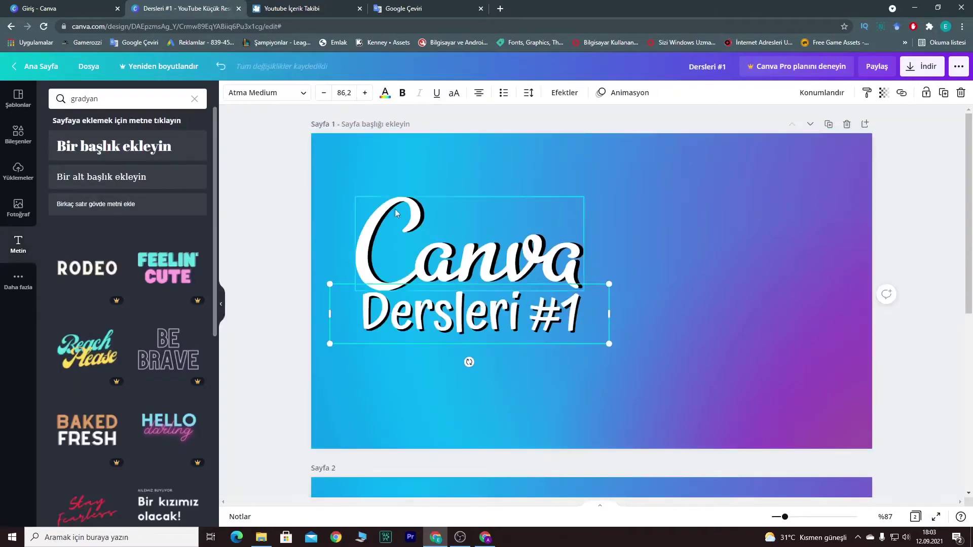
left_click(385, 94)
left_click(141, 145)
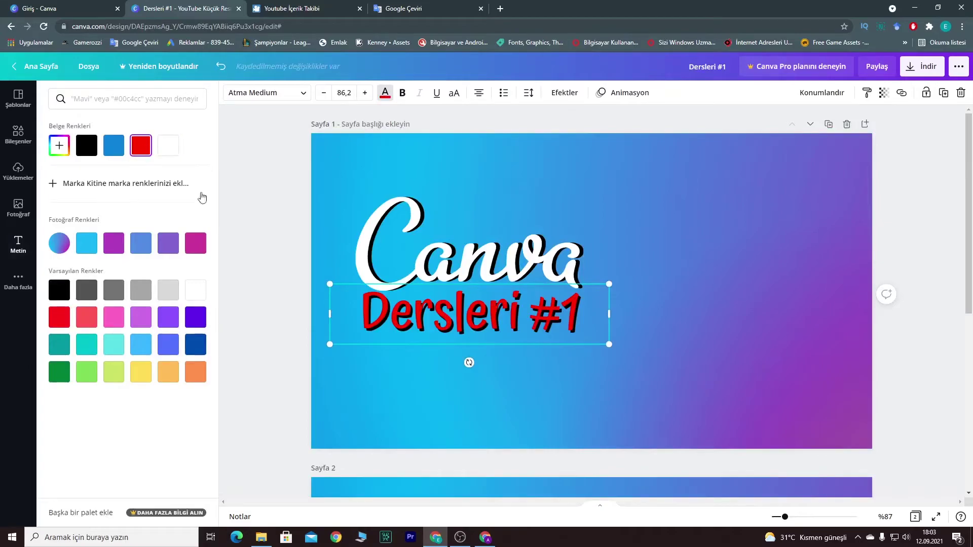
double_click(521, 413)
left_click(520, 413)
- Nudge the red "Dersleri #1" heading slightly up, closer to the Canva wordmark on page 1
scroll(520, 413, "down", 2)
scroll(522, 415, "up", 2)
left_click(542, 323)
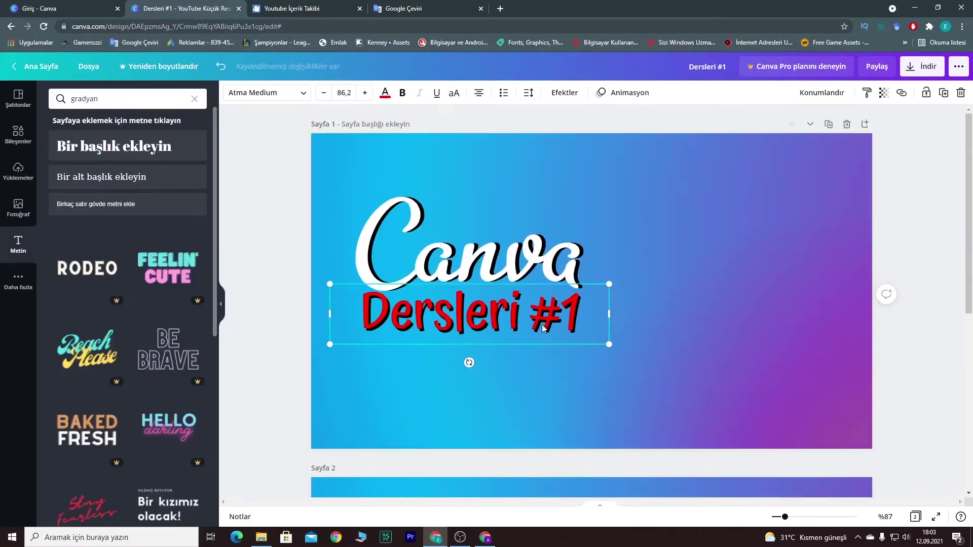
left_click(579, 388)
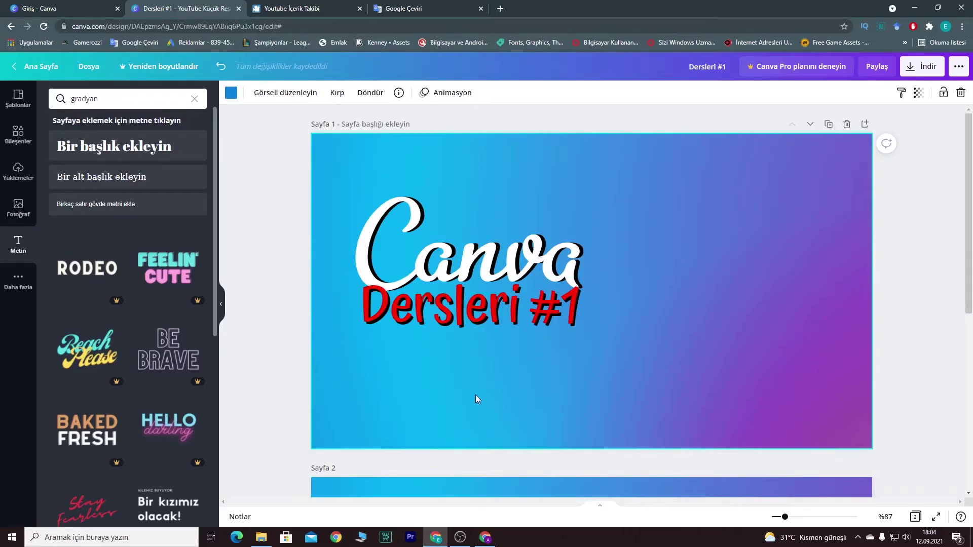
- Replace the wordmark and heading on page 1 with a copy of the Canva wordmark and "Dersleri #1" heading from page 2
scroll(537, 378, "down", 5)
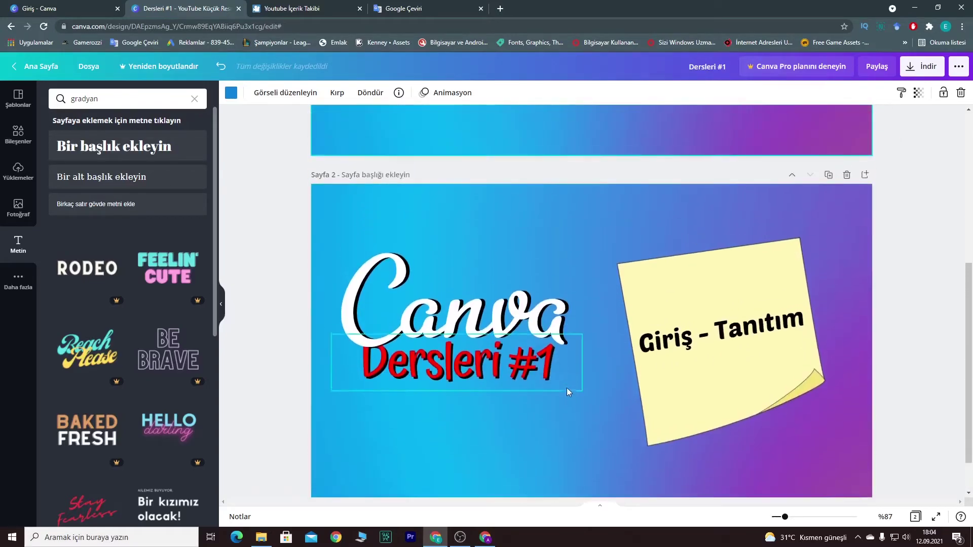
left_click_drag(529, 396, 346, 270)
scroll(571, 464, "up", 4)
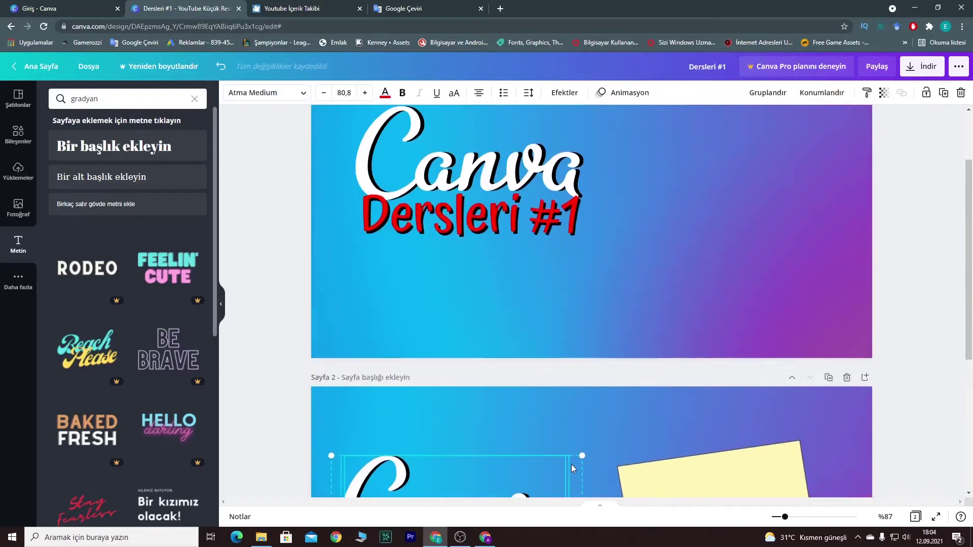
scroll(571, 464, "up", 4)
left_click(342, 260)
key("Delete")
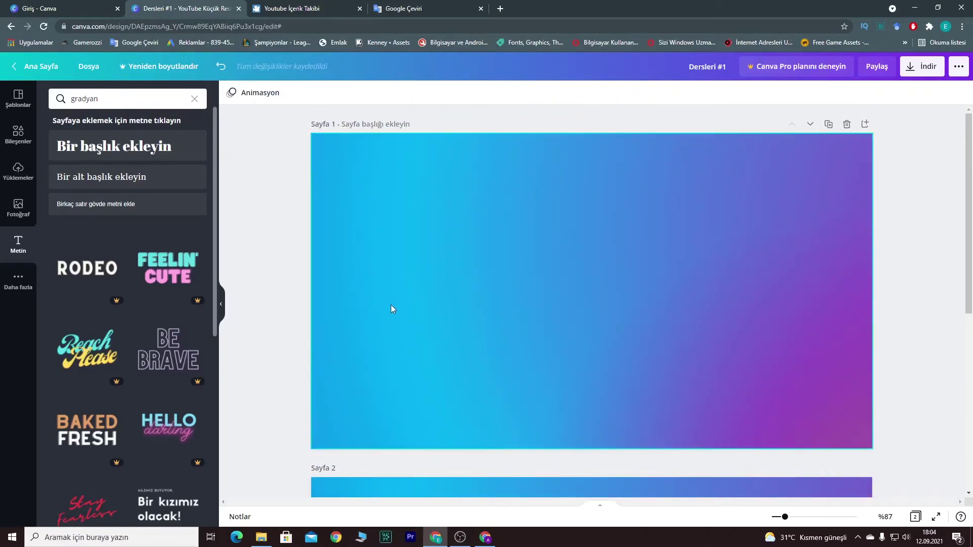
key("ctrl+z")
left_click(549, 397)
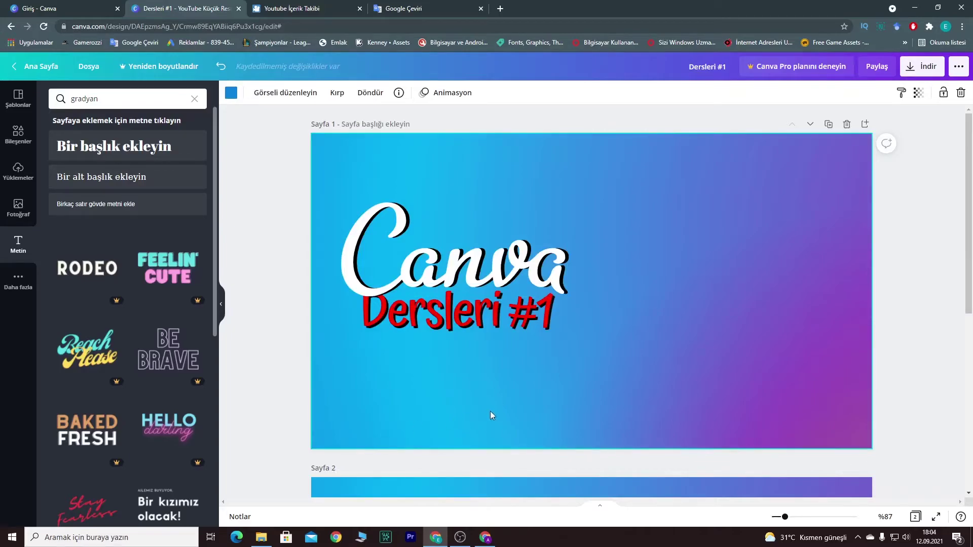
- Group the Canva wordmark layers with the "Dersleri #1" heading, test moving the group, and undo the move
left_click_drag(592, 382, 318, 203)
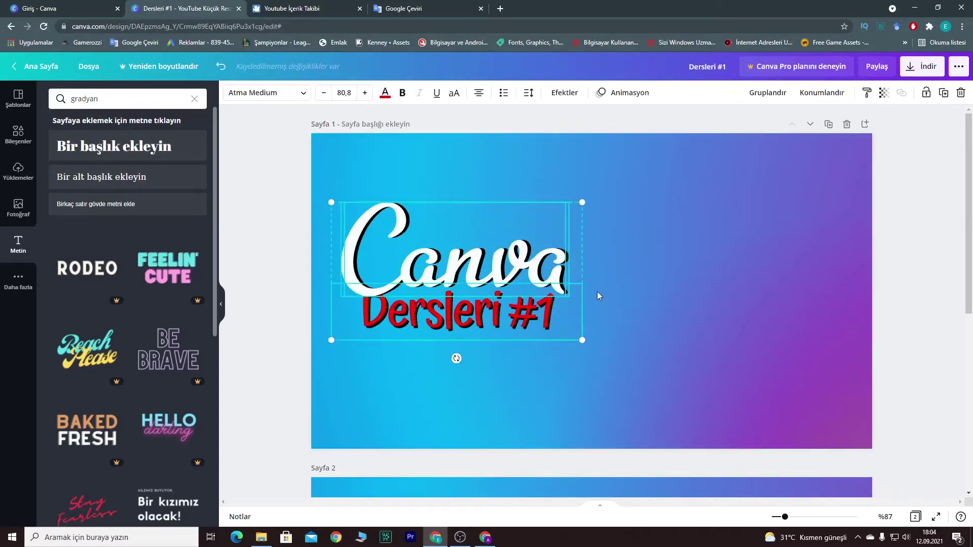
left_click(760, 93)
left_click(606, 373)
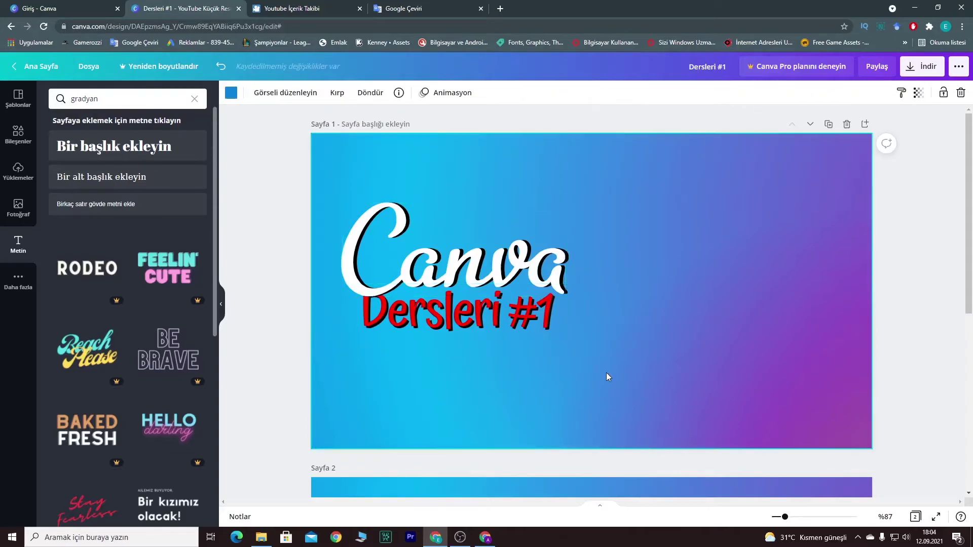
left_click_drag(463, 282, 552, 346)
key("ctrl+z")
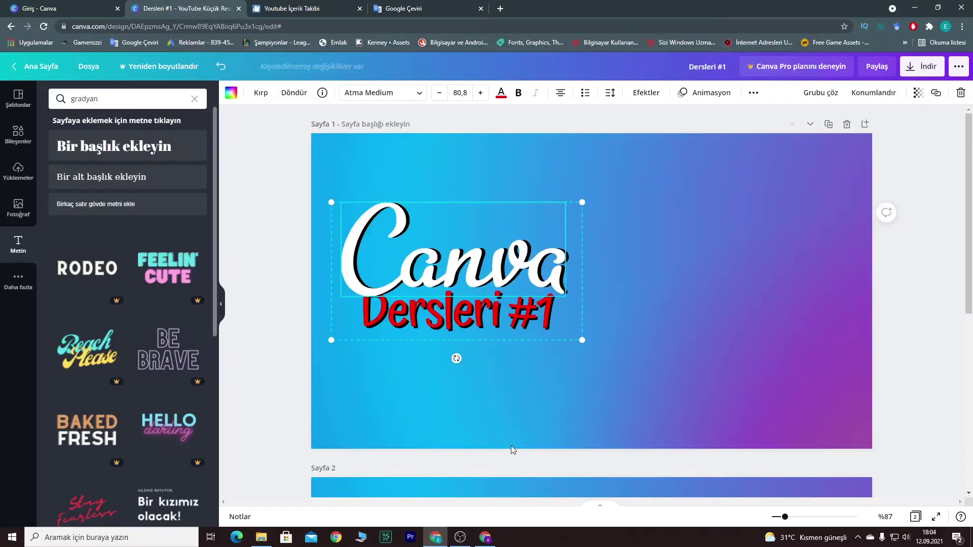
left_click(511, 446)
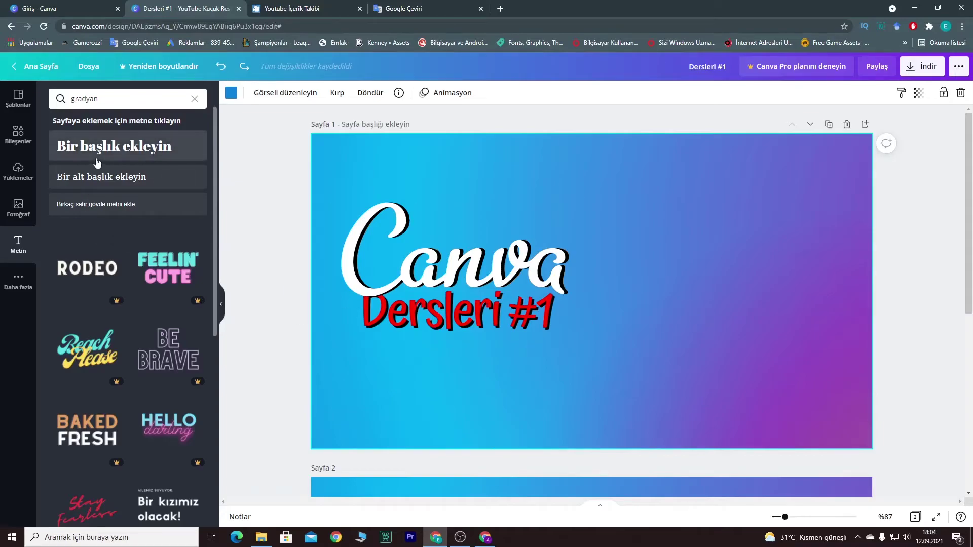
- Try adding a default heading text box and ungrouping the Canva wordmark and "Dersleri #1" heading, undoing each change
left_click_drag(111, 162, 599, 330)
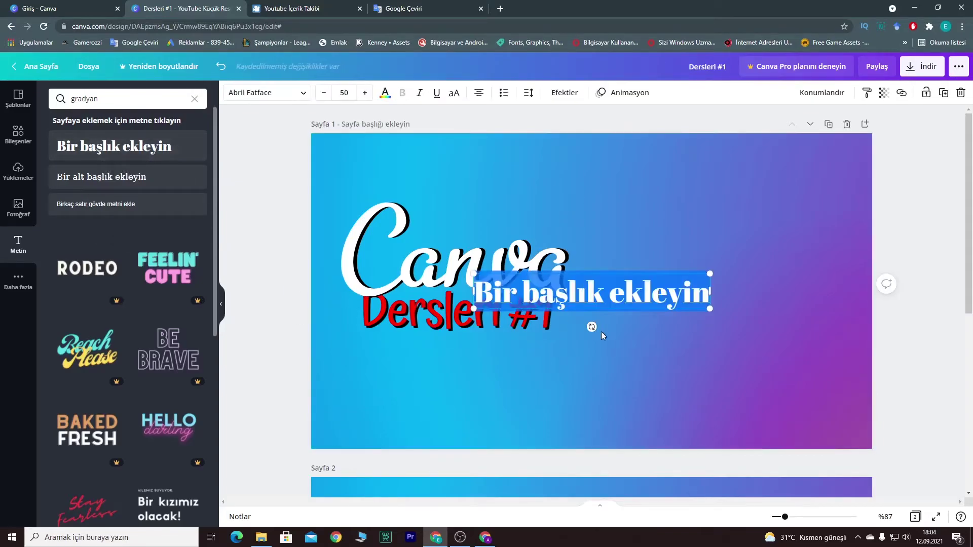
key("ctrl+z")
left_click(501, 324)
key("ctrl+shift+g")
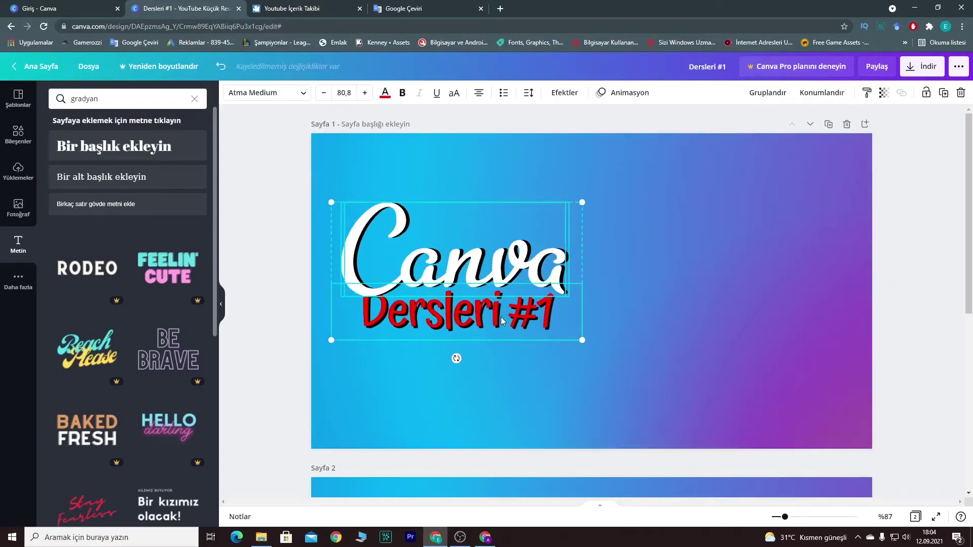
key("ctrl+z")
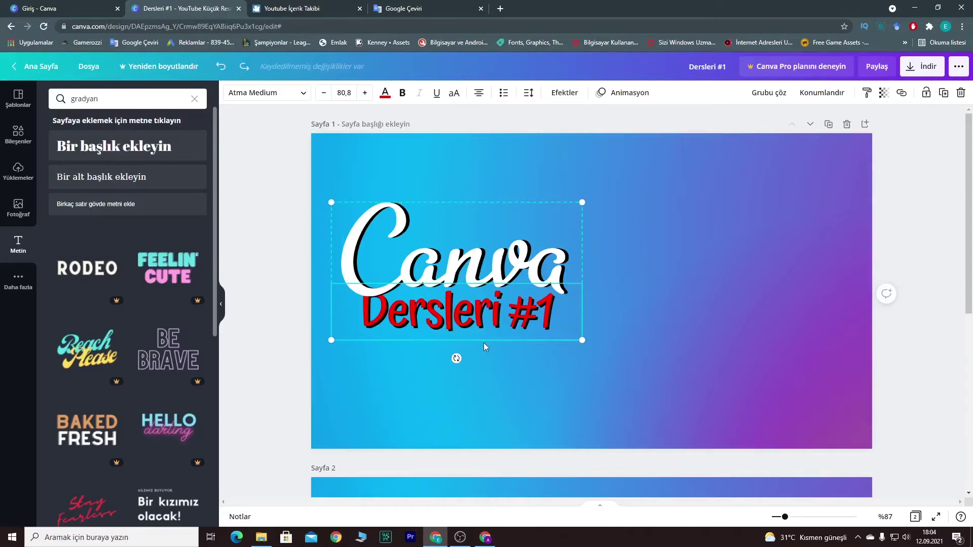
left_click(591, 391)
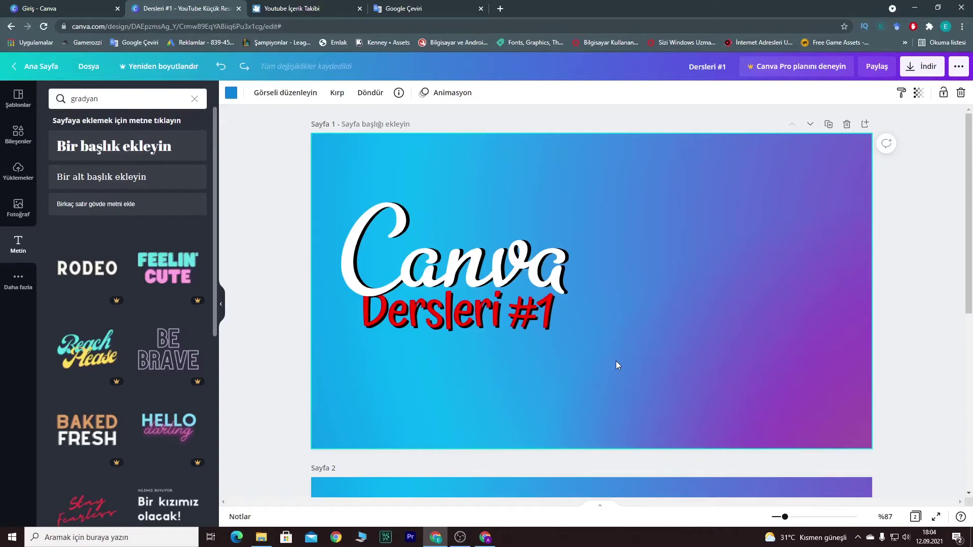
- Redo the ungrouping, duplicate the Canva wordmark and "Dersleri #1" heading, and place the copy on the right half of page 1
key("ctrl+y")
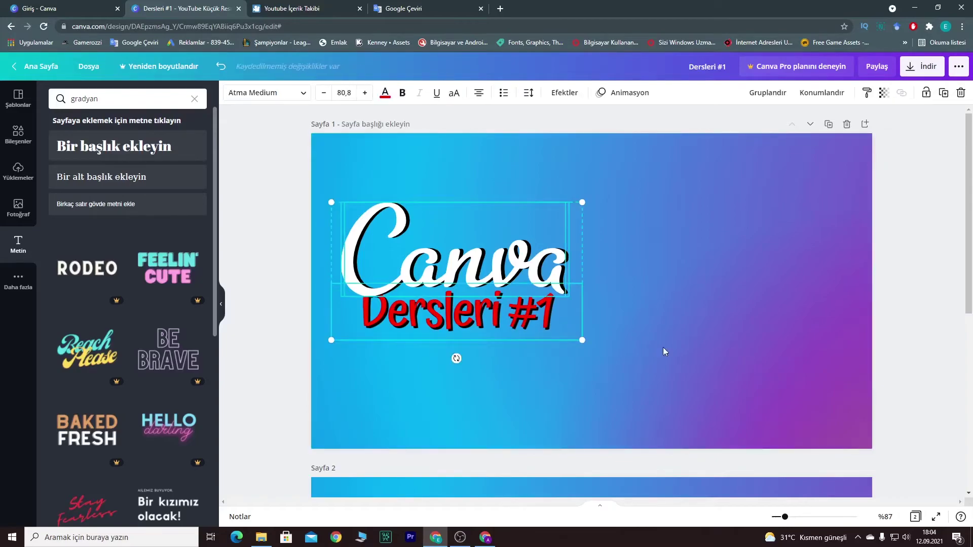
key("ctrl+d")
left_click_drag(526, 295, 801, 331)
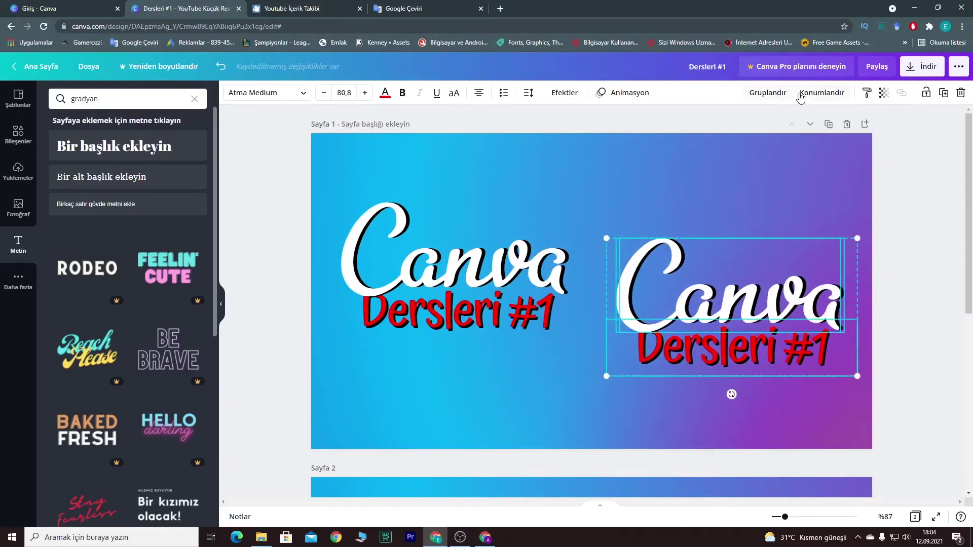
- Delete the white and black layers of the duplicated Canva wordmark and move the copied "Dersleri #1" heading up into their place
left_click(777, 233)
left_click(712, 269)
key("Delete")
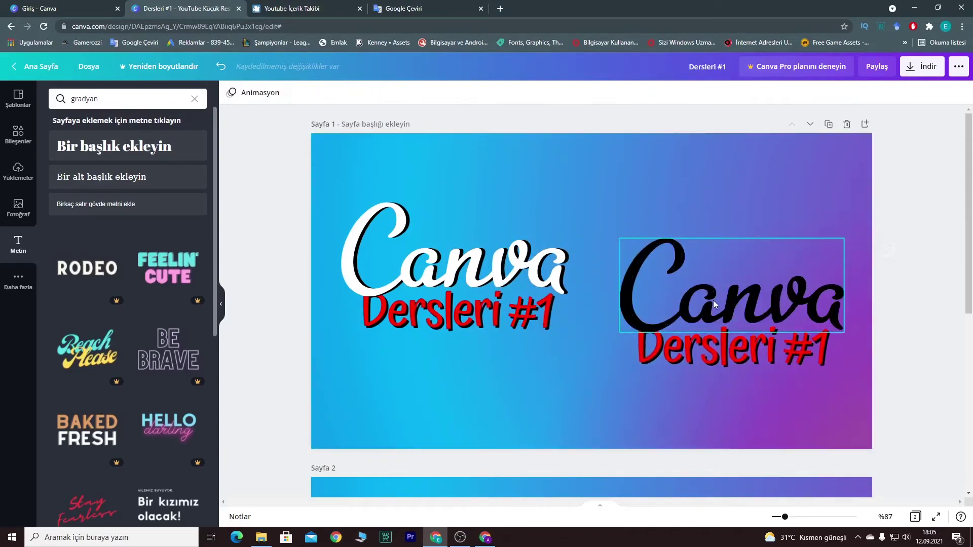
left_click_drag(723, 355, 707, 287)
- Recolor the copied "Dersleri #1" heading white and change its text to "GİRİŞ"
left_click(386, 92)
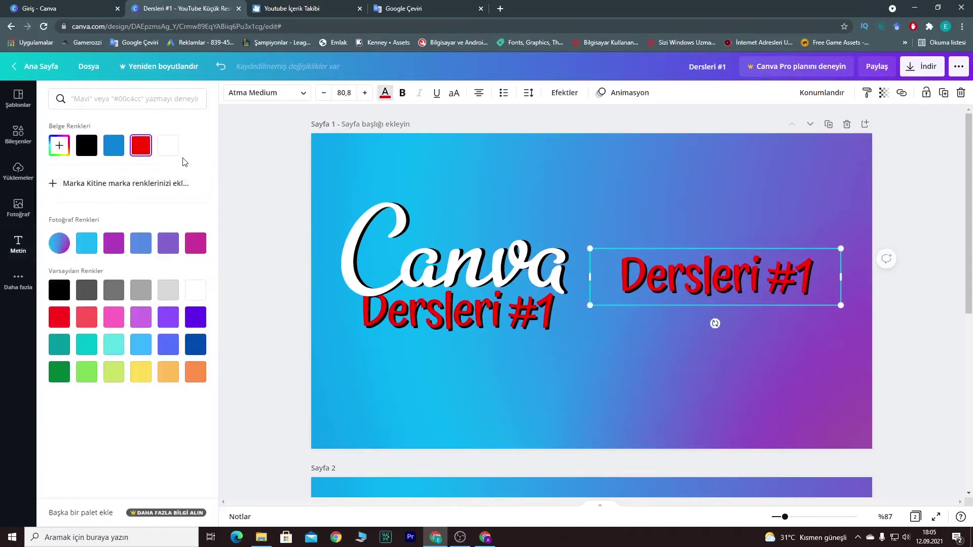
left_click(196, 290)
double_click(700, 282)
type("Gi")
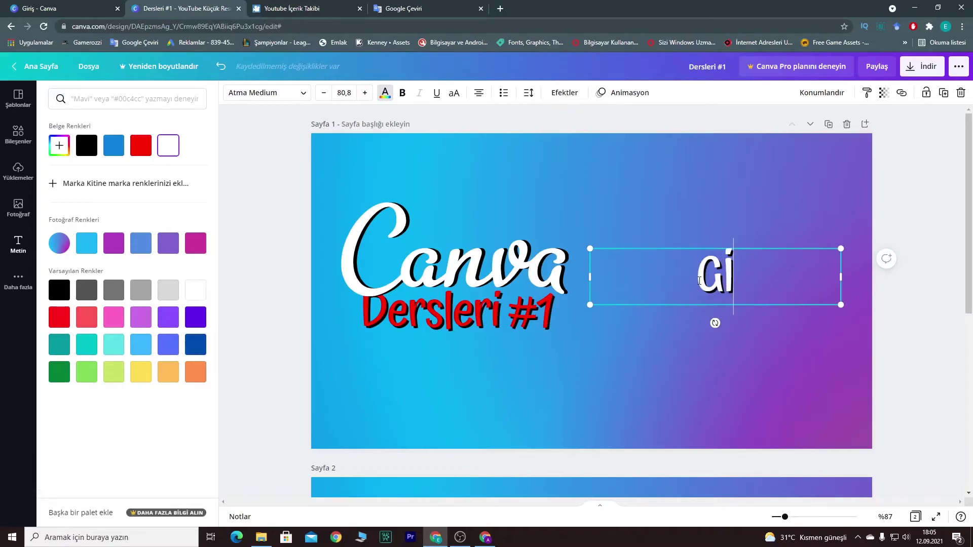
type("riş")
key("Escape")
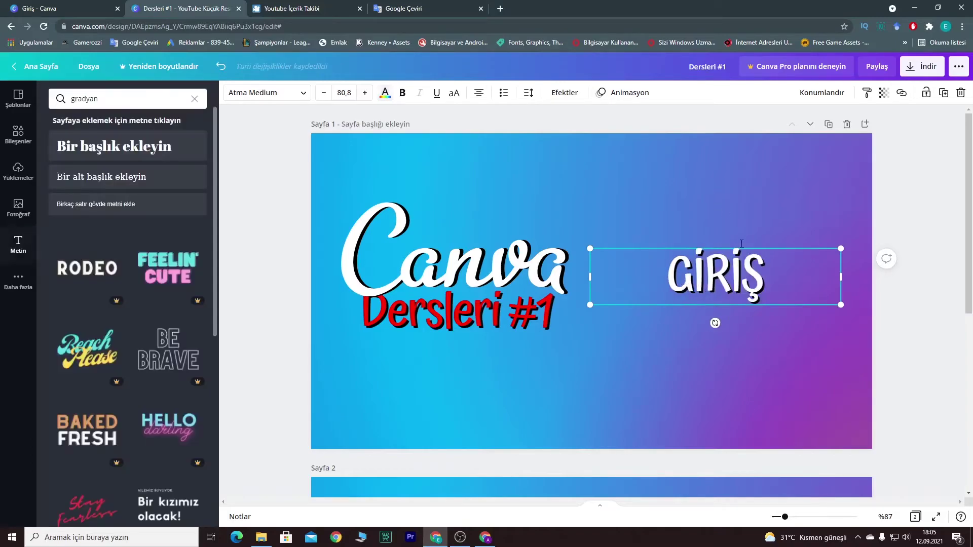
- Enlarge the "GİRİŞ" text to size 128 and position it on the right half of page 1
left_click_drag(724, 297, 716, 311)
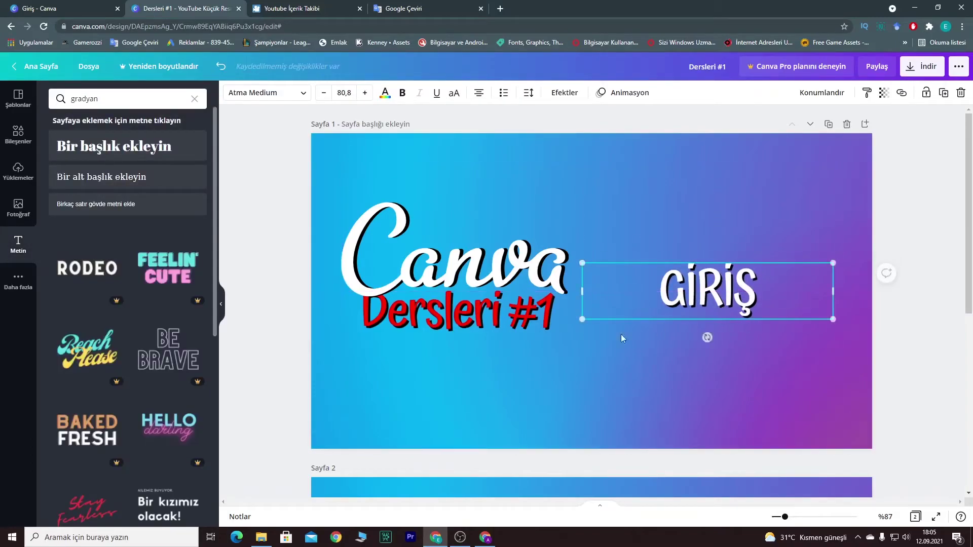
left_click_drag(583, 319, 434, 348)
left_click_drag(746, 311, 826, 297)
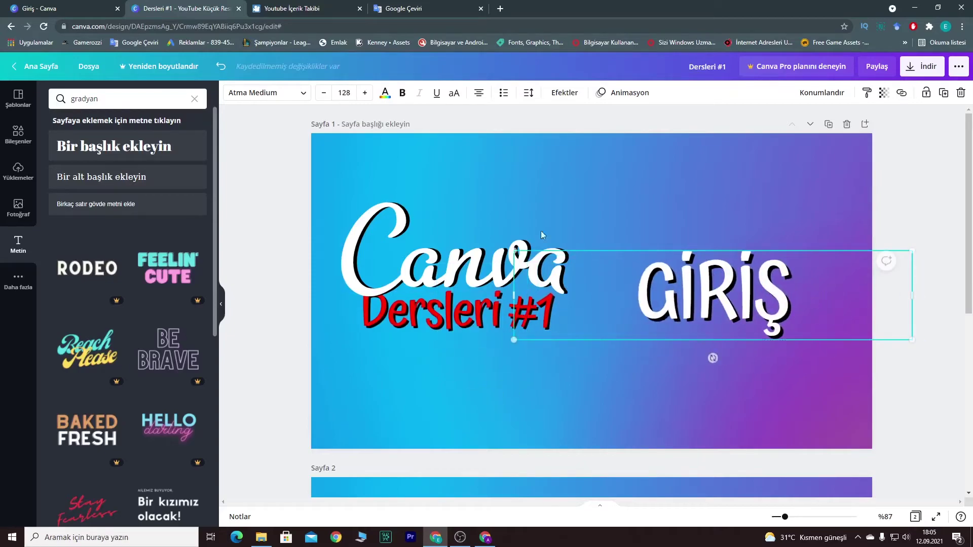
- Search the fonts for the Kalın category and apply Barlow Black to the "GİRİŞ" text
left_click(301, 100)
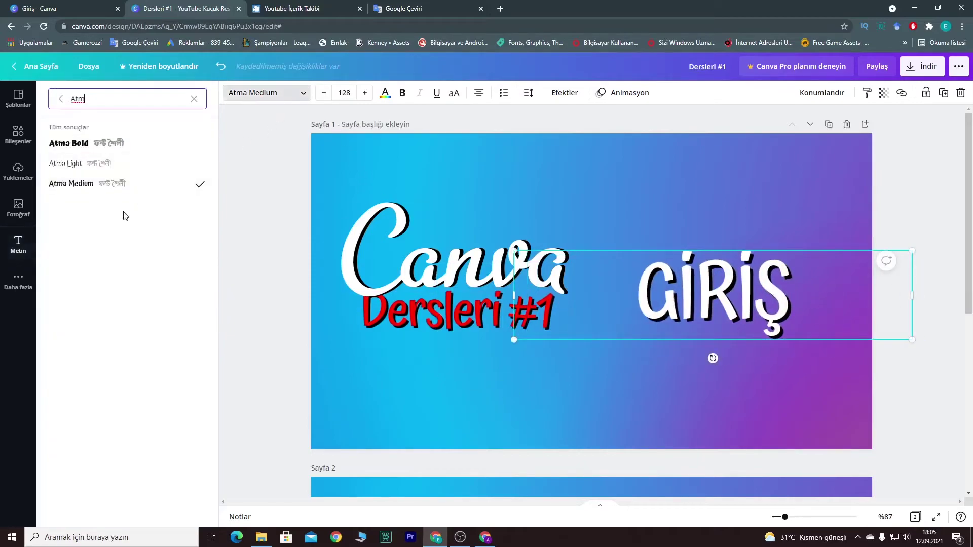
left_click(194, 99)
left_click(119, 185)
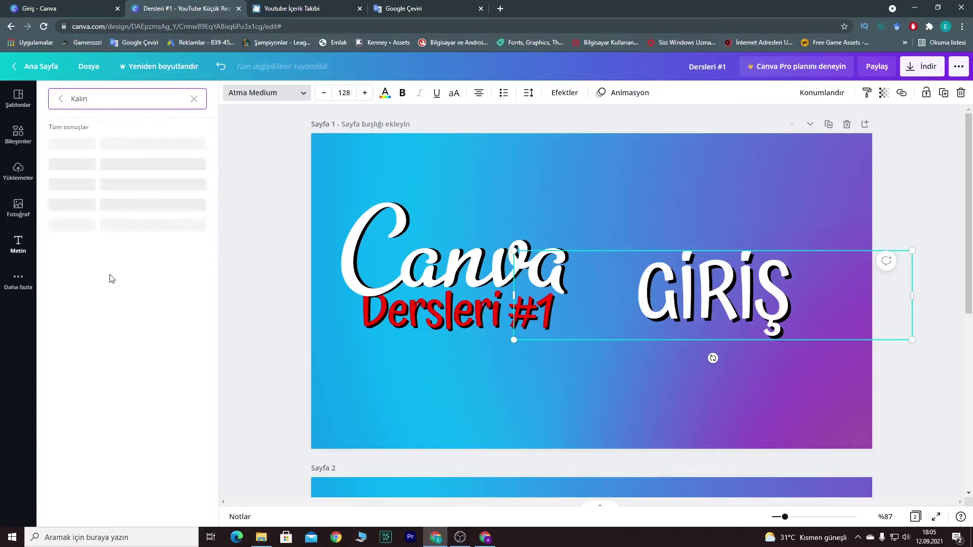
left_click(114, 190)
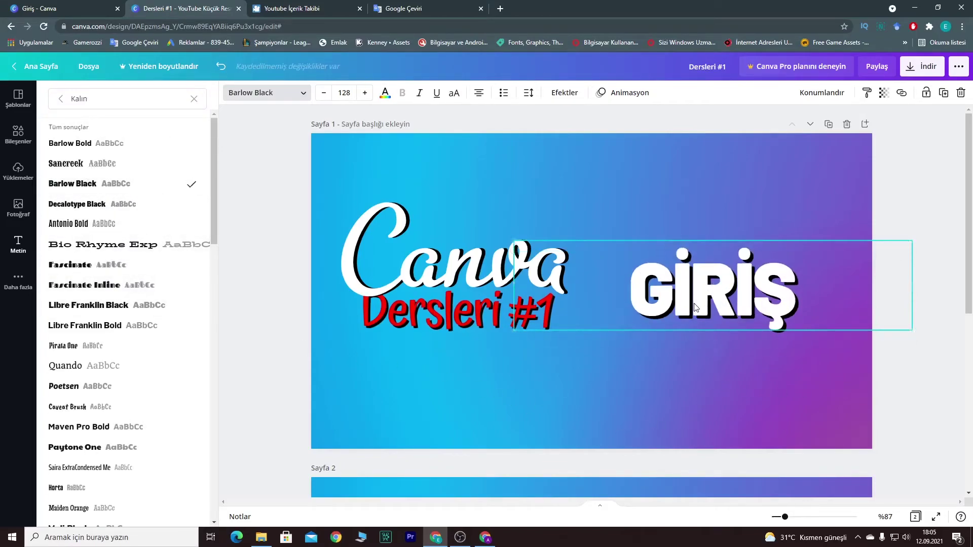
- Delete the "GİRİŞ" text from page 1
double_click(679, 388)
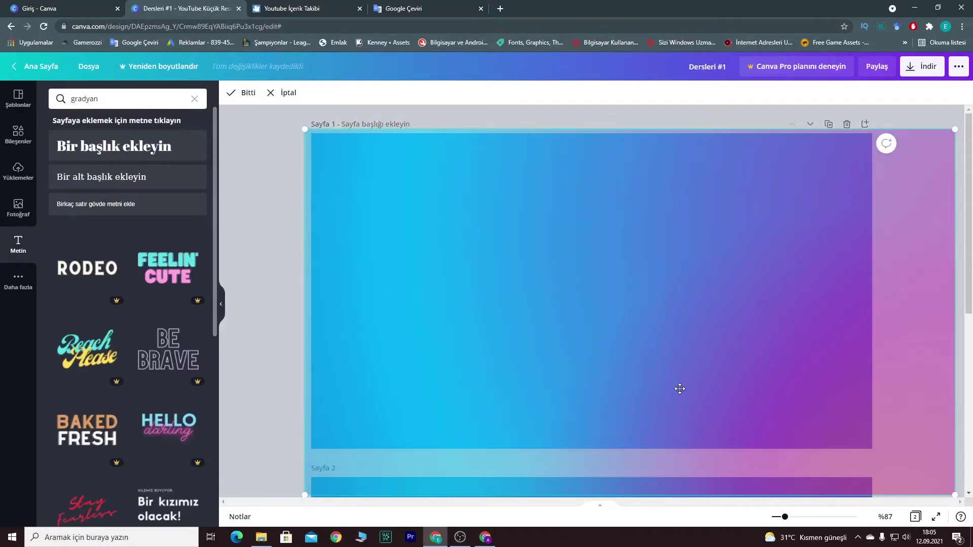
left_click(680, 389)
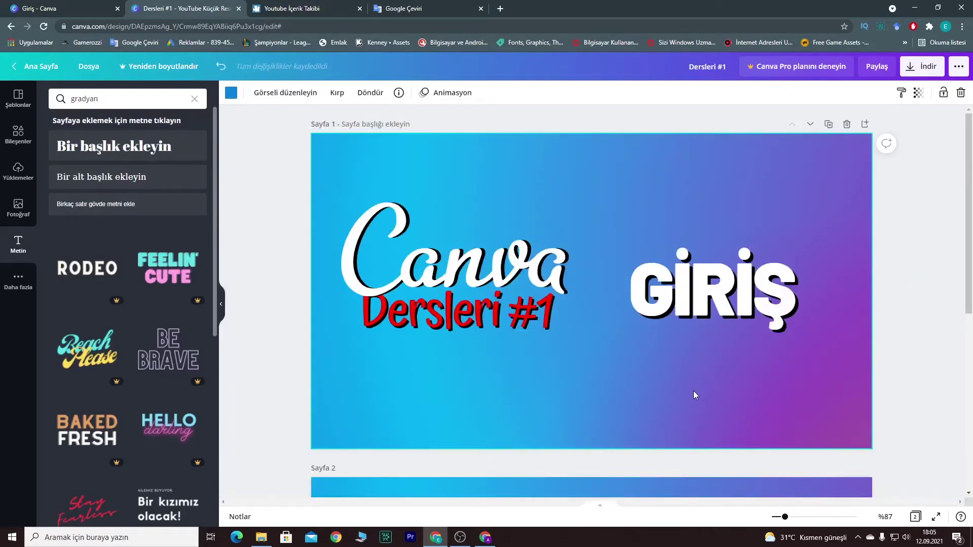
left_click(741, 314)
key("Delete")
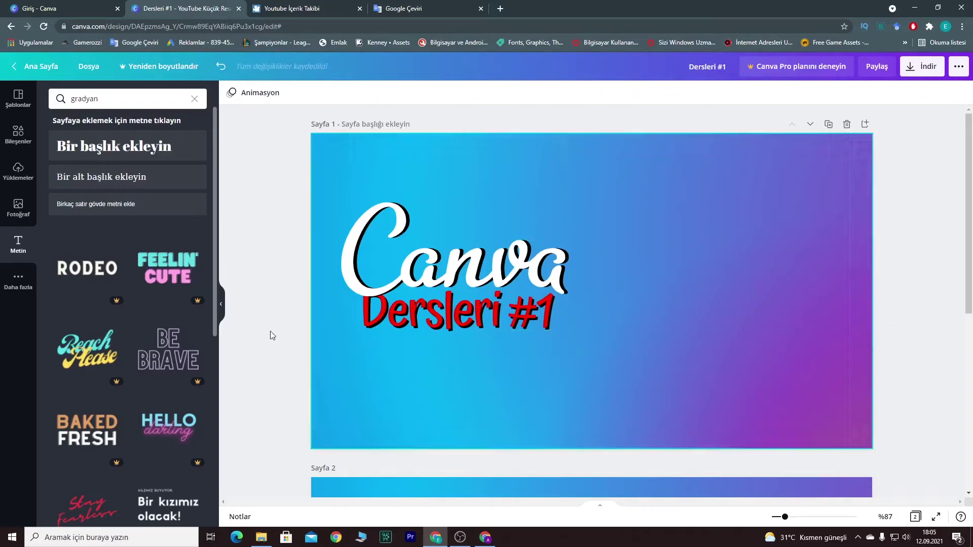
- Clear the previous searches and search the elements library for "NOT"
left_click(194, 99)
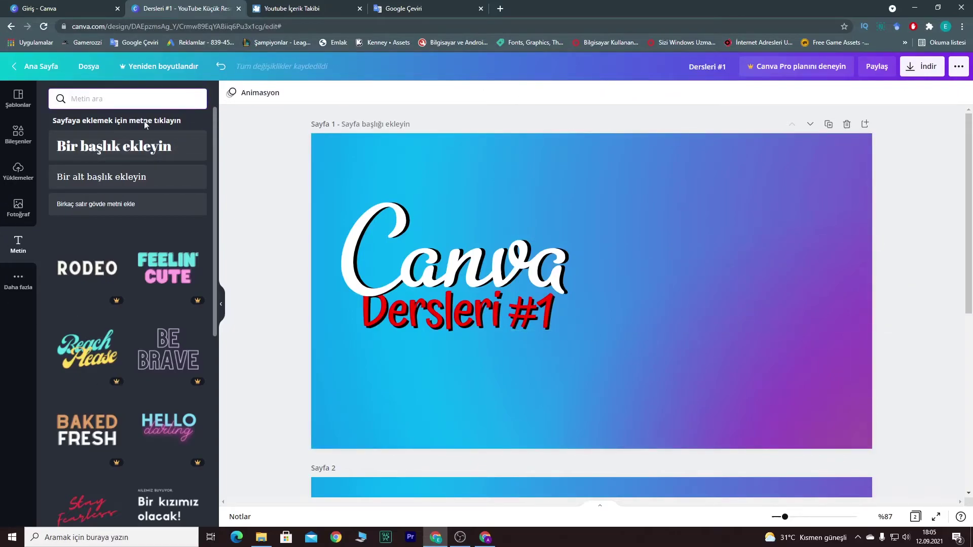
left_click(19, 134)
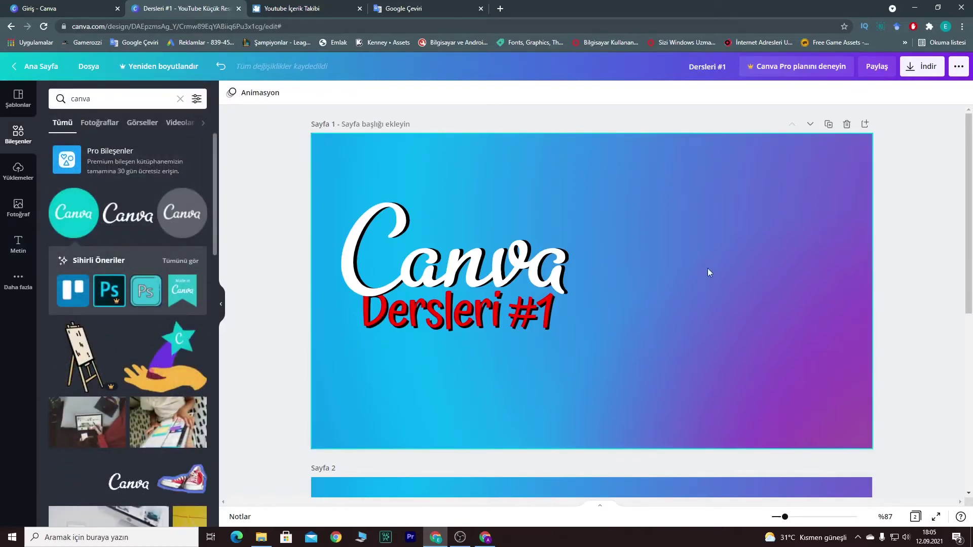
left_click(177, 99)
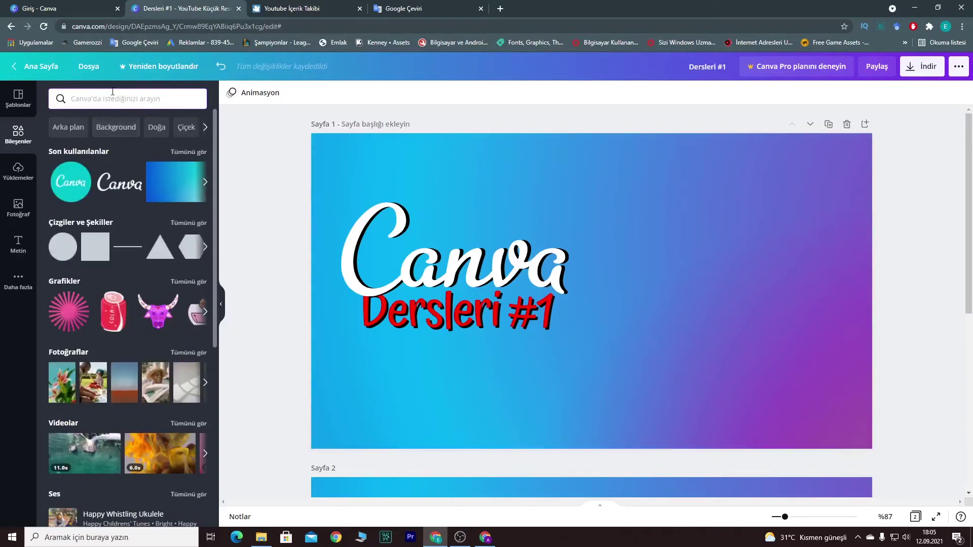
type("NOT")
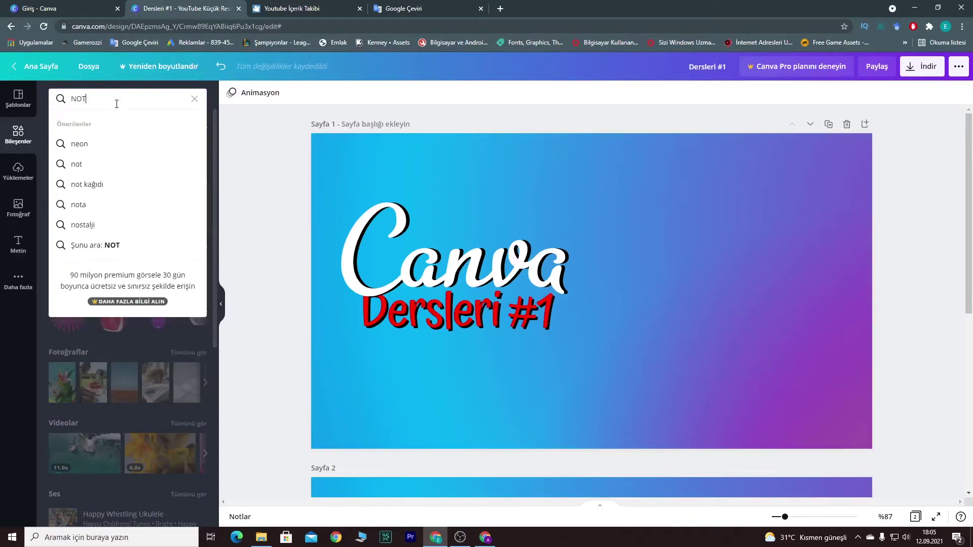
key("Return")
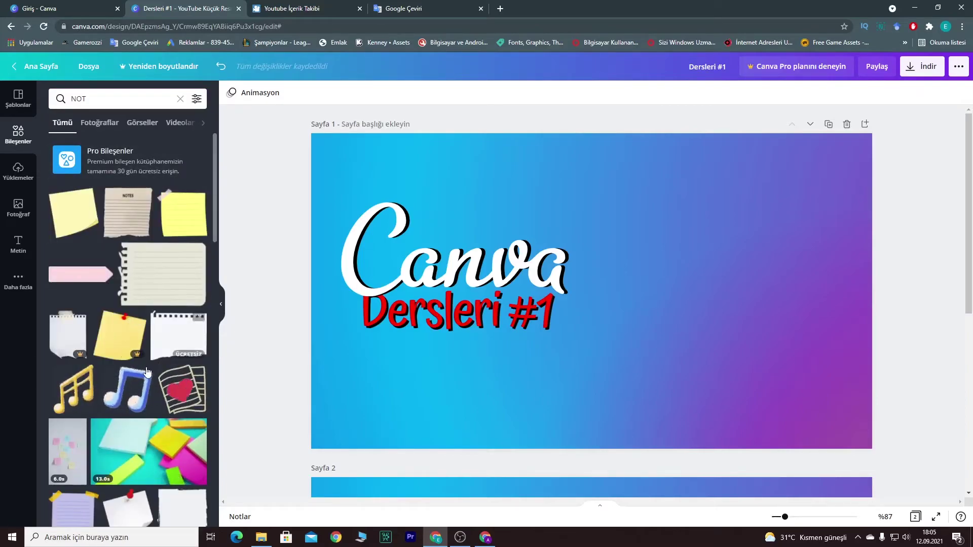
- Try the torn white notebook paper, scaled down on the right half of page 1, and delete it
left_click(165, 349)
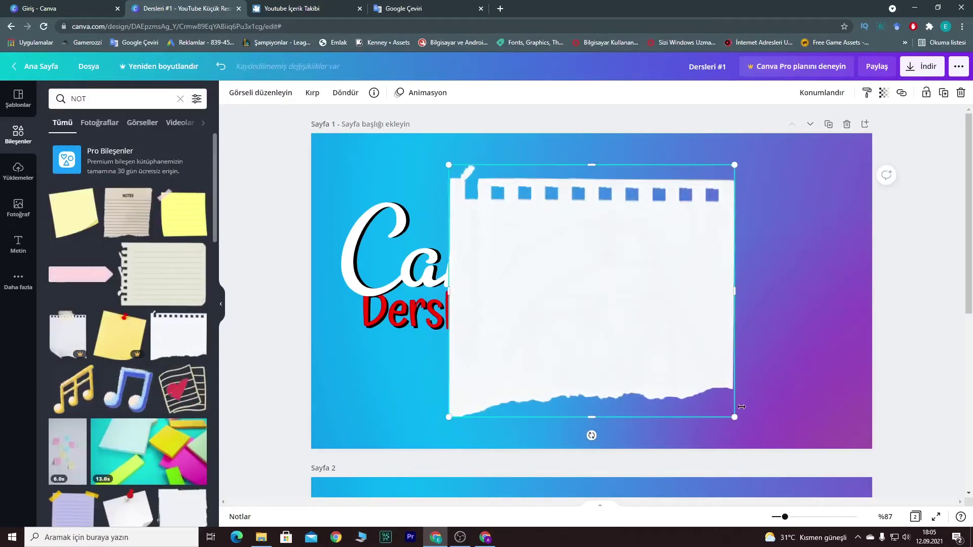
left_click_drag(700, 378, 646, 335)
left_click_drag(612, 285, 798, 301)
left_click(933, 382)
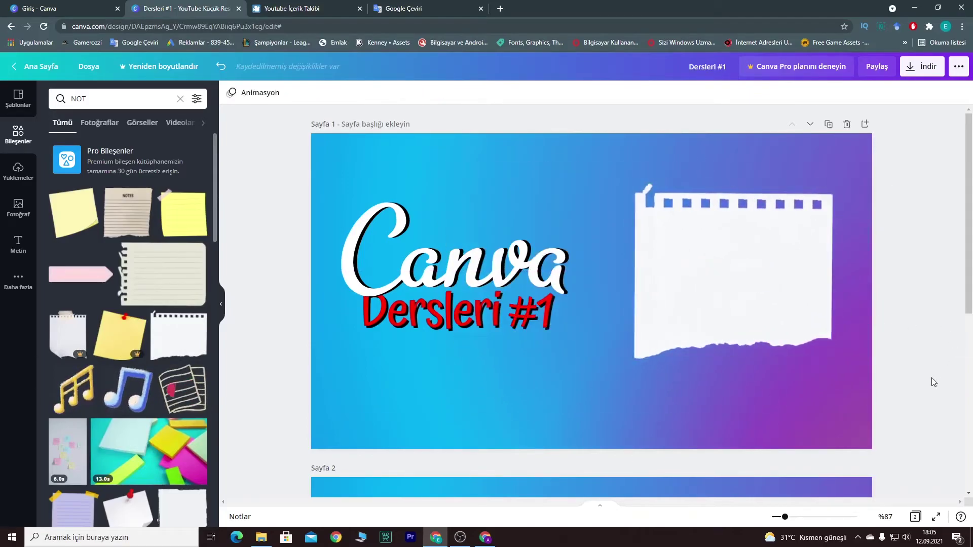
left_click(742, 316)
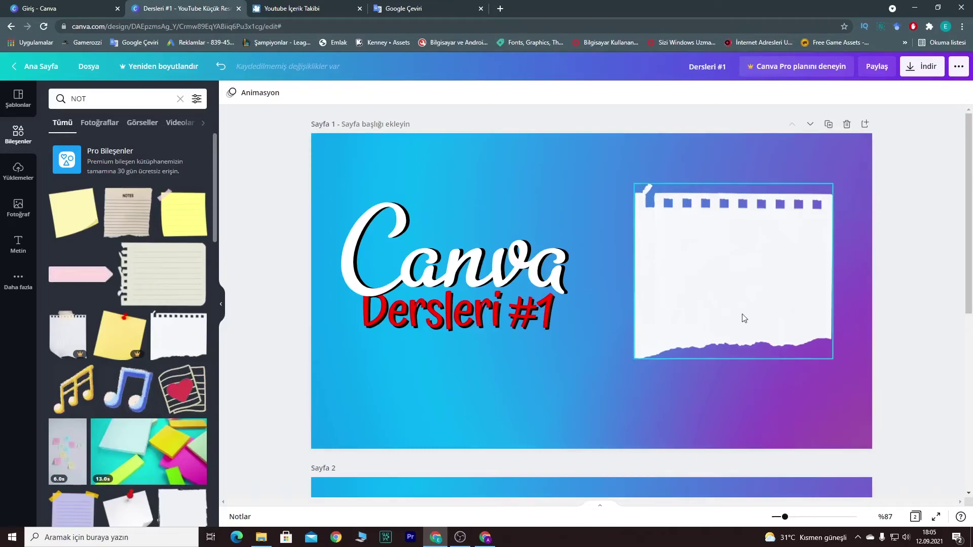
key("Delete")
- Add the tilted pale-yellow sticky note, place it on the right half of page 1, and check the layout against page 2
left_click(73, 212)
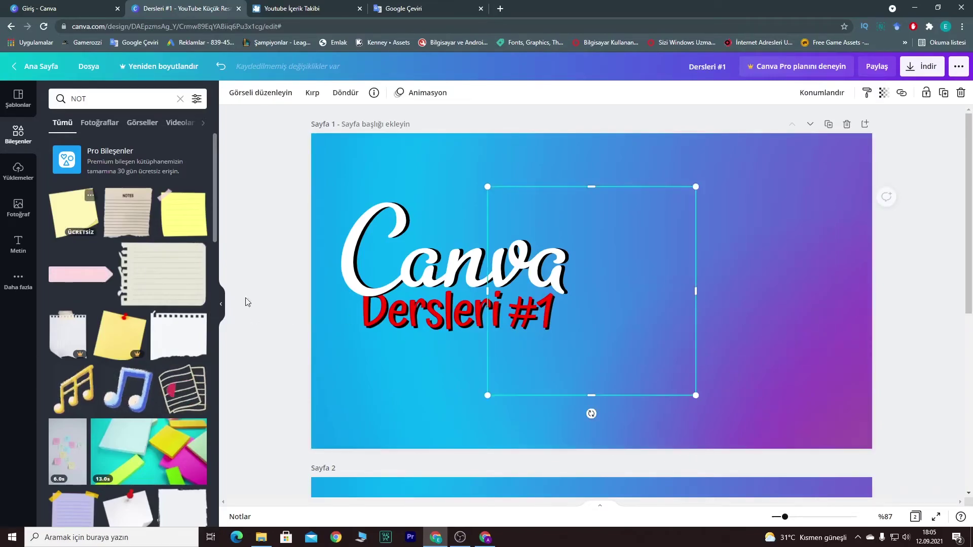
left_click_drag(648, 353, 783, 351)
left_click(914, 379)
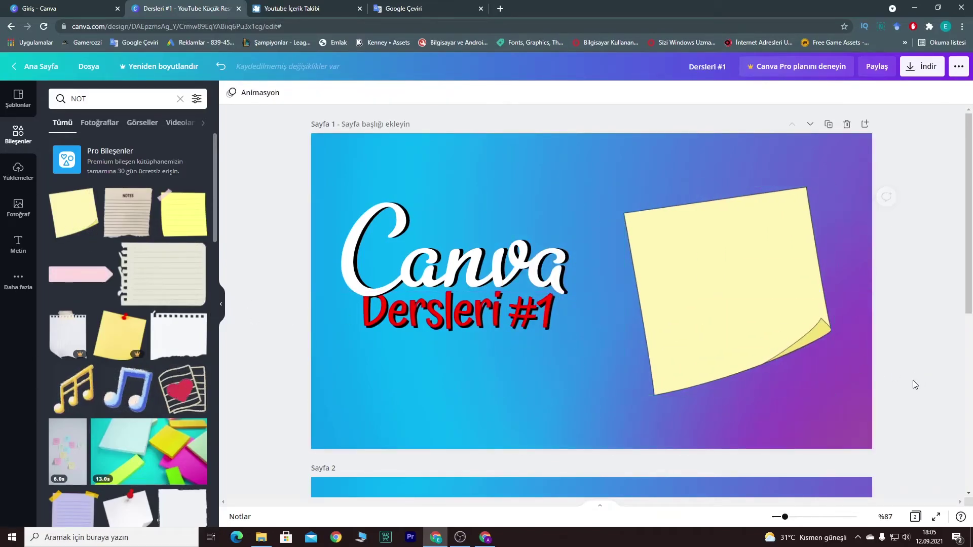
scroll(906, 385, "down", 1)
scroll(906, 385, "down", 5)
scroll(906, 385, "up", 6)
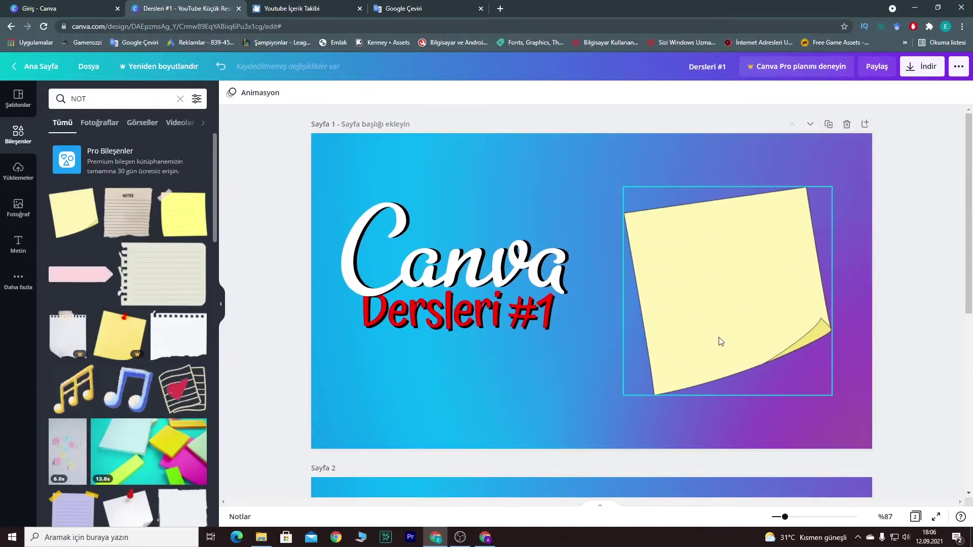
- Add a heading text box to page 1 and replace its placeholder with "Giriş - Tanıtım"
left_click(18, 243)
left_click(114, 146)
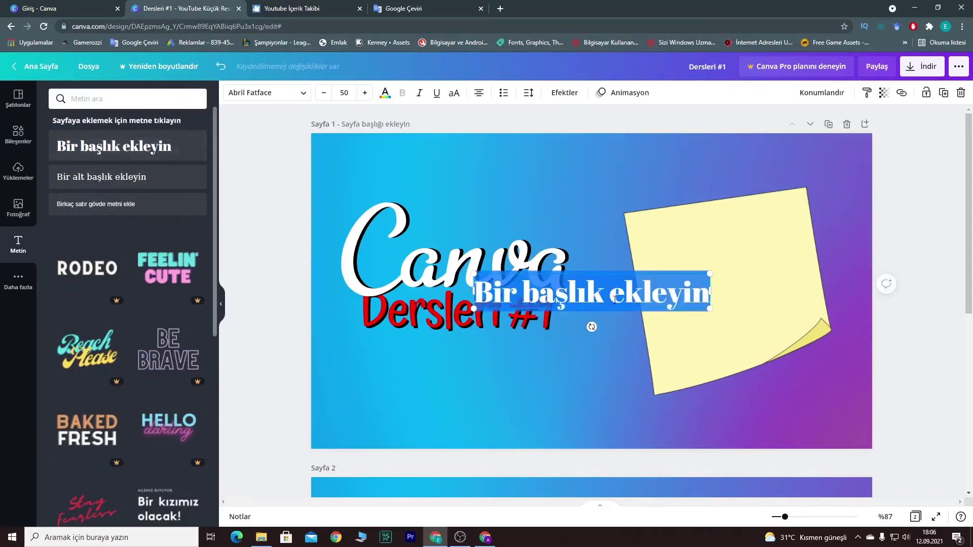
left_click_drag(614, 298, 666, 341)
left_click(689, 305)
triple_click(665, 290)
key("BackSpace")
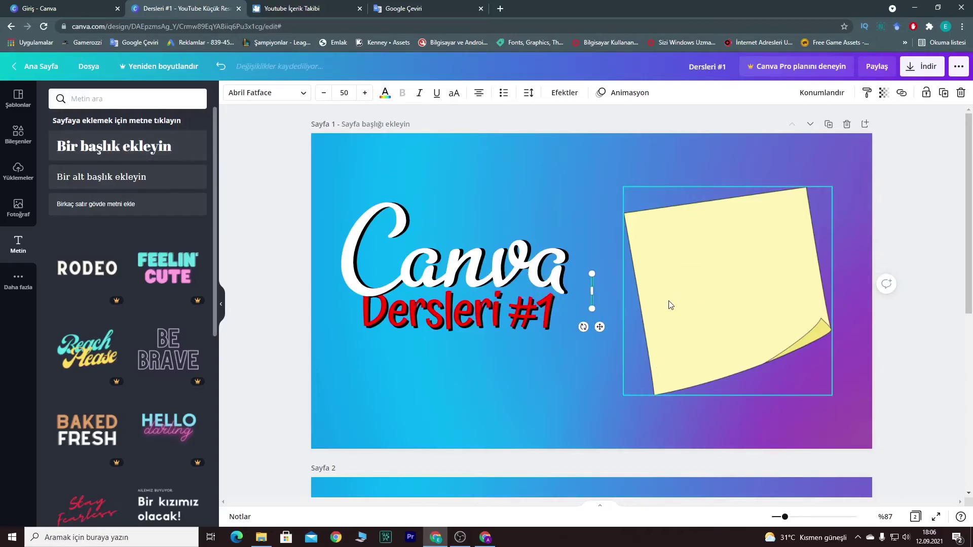
type("Giriş")
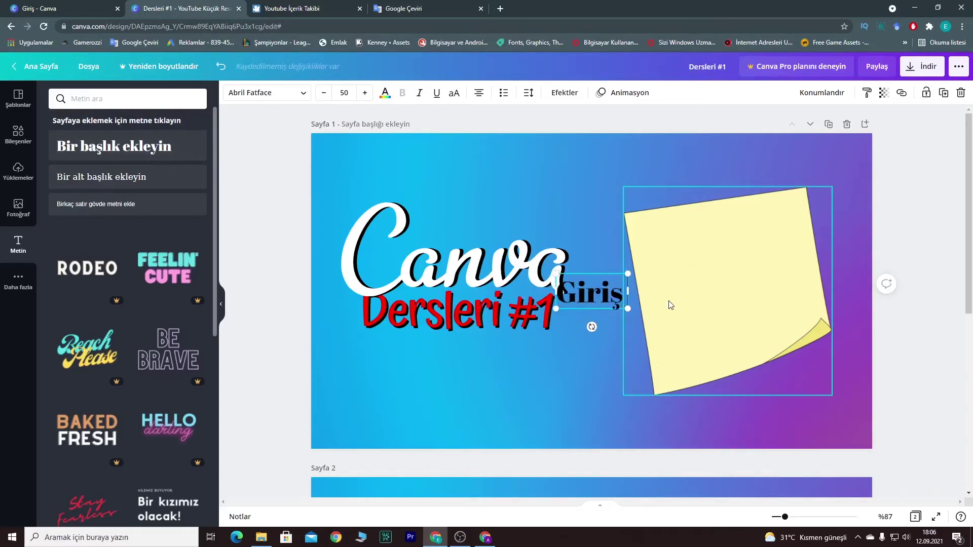
type(" - Tanıtım")
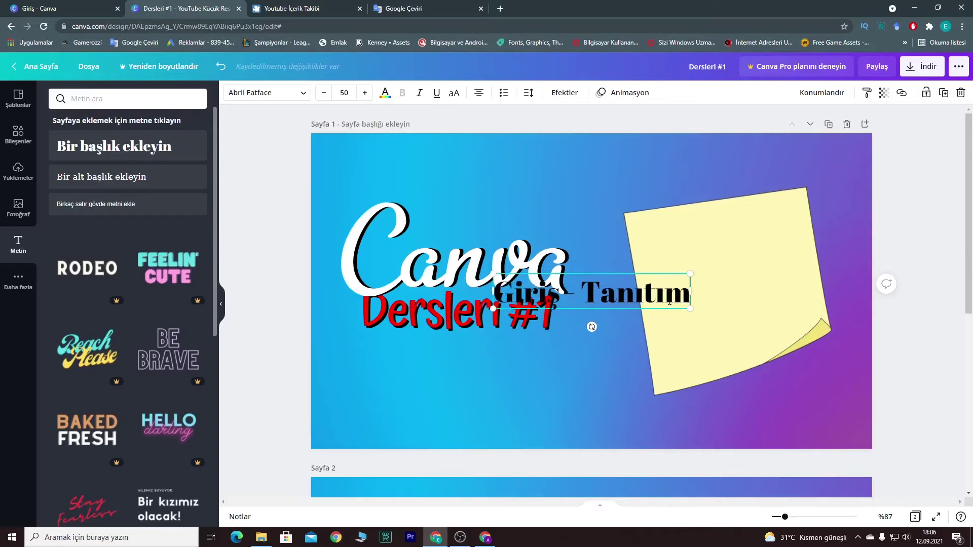
- Move "Giriş - Tanıtım" onto the sticky note, tilt it to match the note, and shrink it to about size 43.1
left_click(669, 314)
left_click_drag(624, 309, 742, 298)
left_click(715, 328)
left_click(710, 302)
left_click(658, 393)
left_click(710, 301)
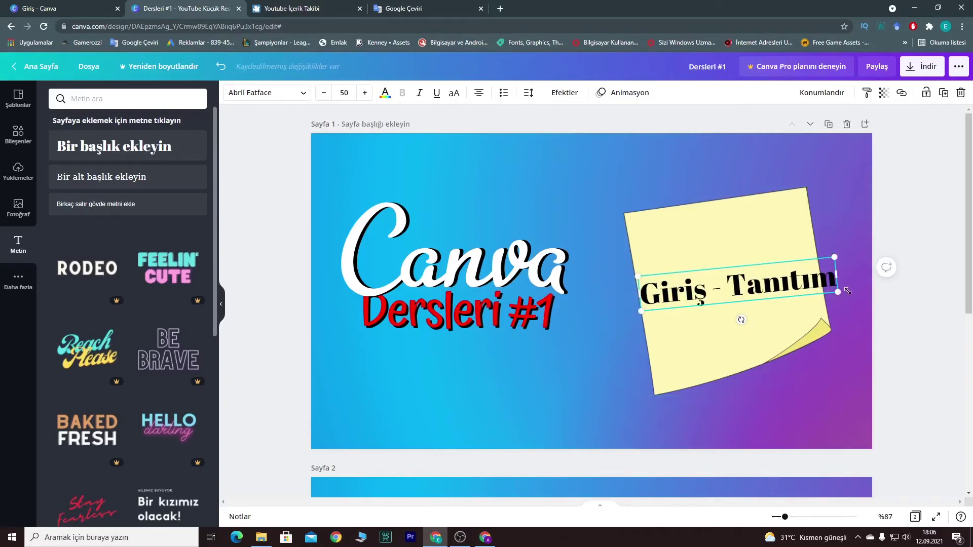
left_click_drag(837, 292, 814, 295)
left_click_drag(721, 316, 725, 282)
left_click(658, 381)
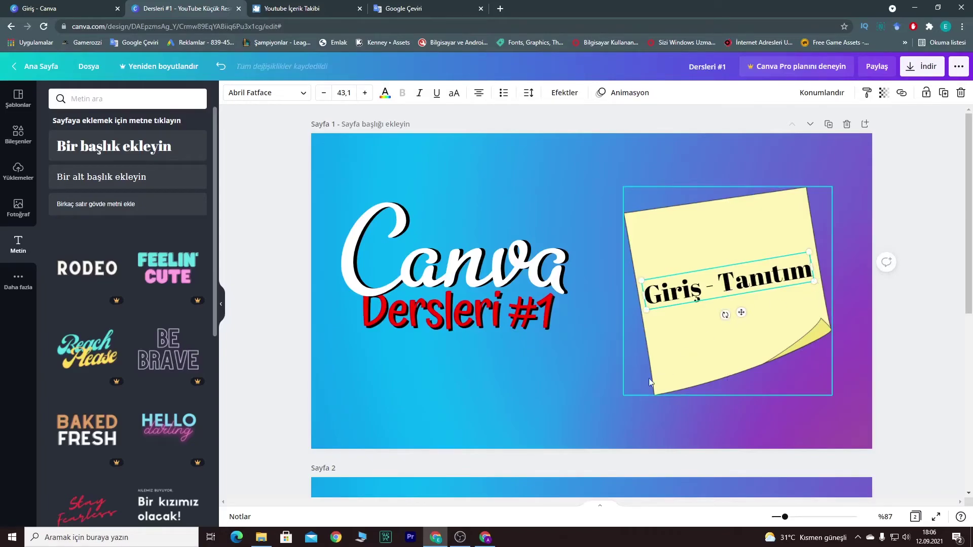
- Enlarge the sticky note and its text together to about text size 47, reposition them, and compare the result with page 2
left_click_drag(841, 439, 641, 187)
left_click_drag(839, 408, 858, 427)
left_click_drag(804, 388, 794, 379)
left_click(953, 403)
scroll(592, 304, "down", 5)
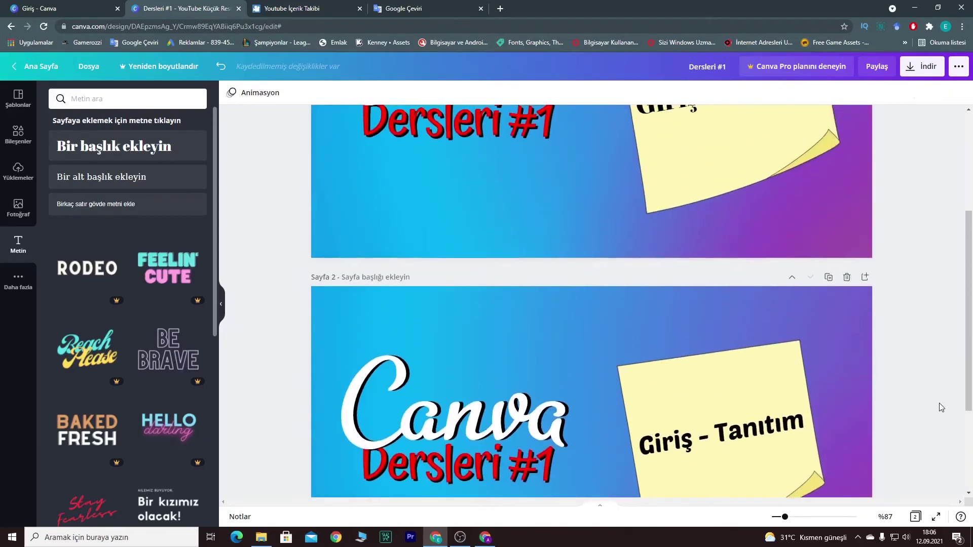
scroll(592, 304, "up", 5)
left_click(741, 293)
left_click(908, 303)
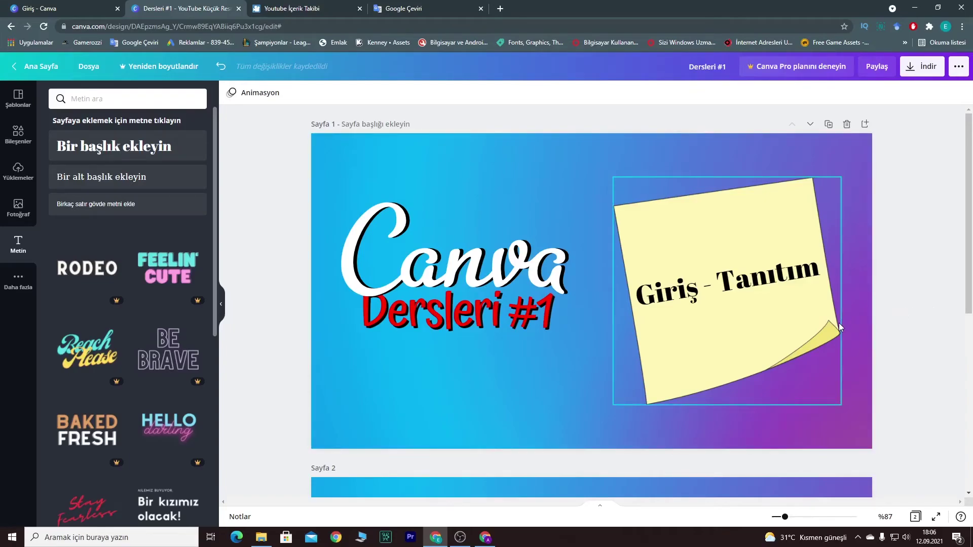
- Add a second line "Kayıt Olma" below "Giriş - Tanıtım" and move the text slightly up on the sticky note
left_click(764, 296)
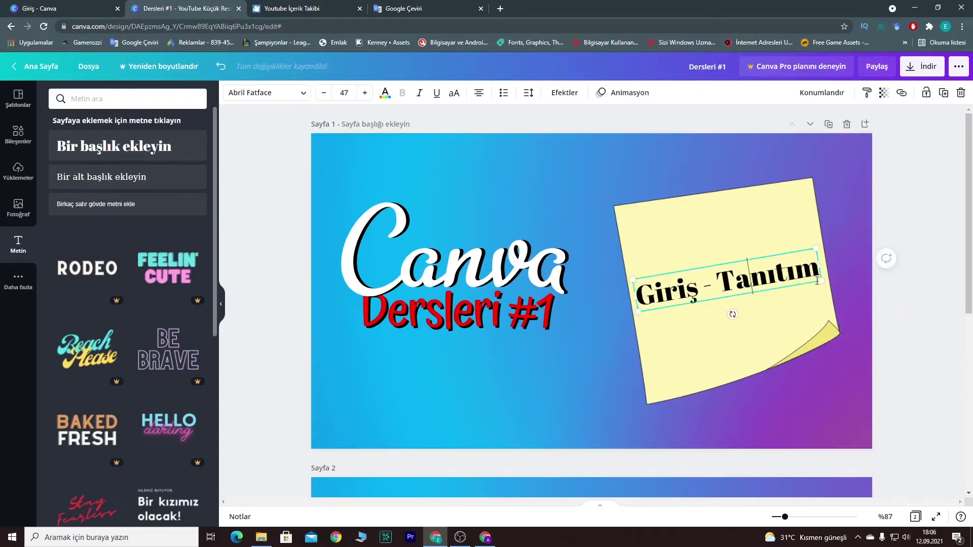
key("Return")
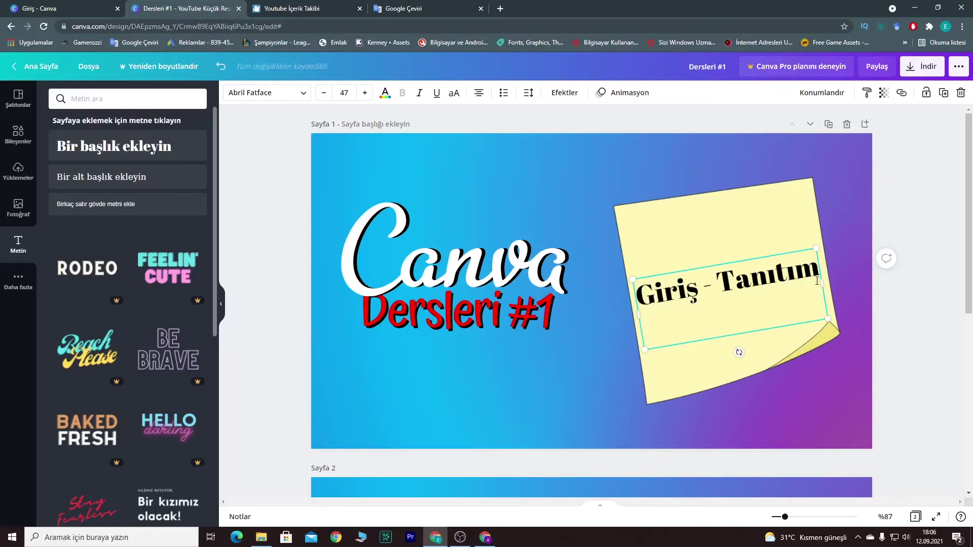
type("Kayıt Olma")
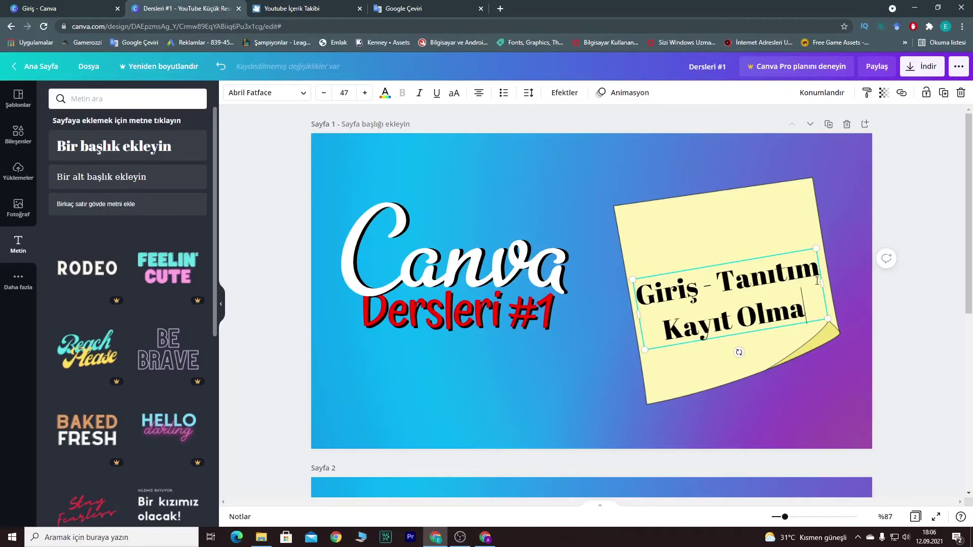
key("Escape")
left_click_drag(769, 297, 767, 278)
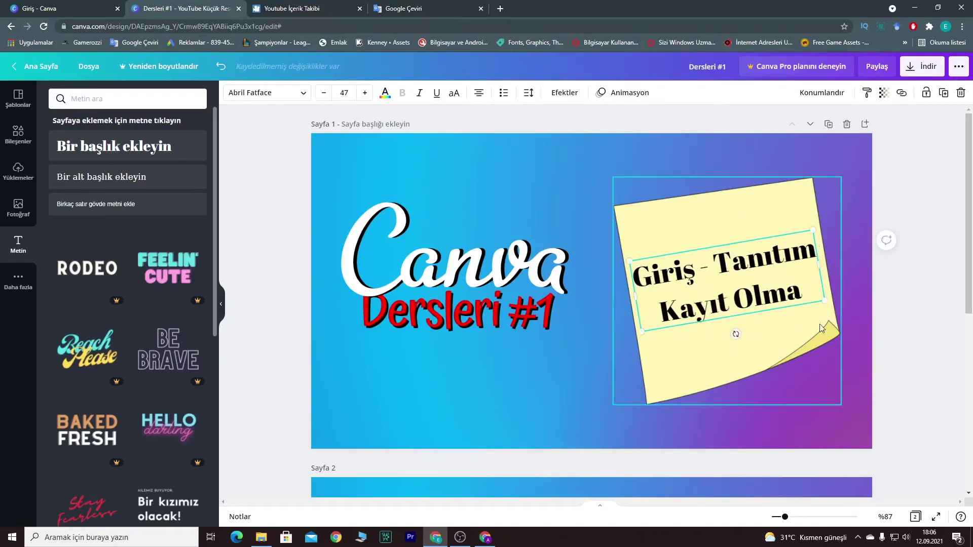
left_click(936, 366)
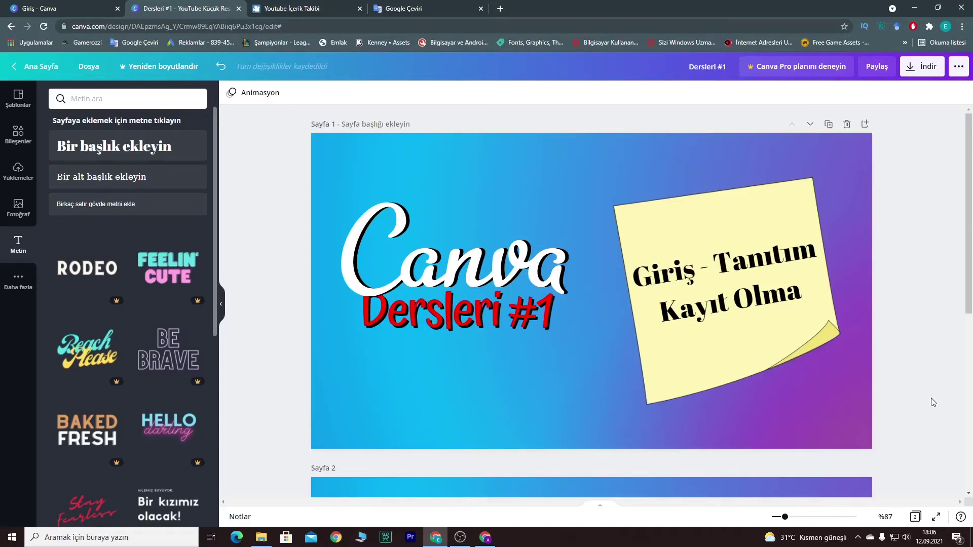
- Compare with page 2, and delete the sticky note and its two-line text from page 1
scroll(932, 399, "down", 6)
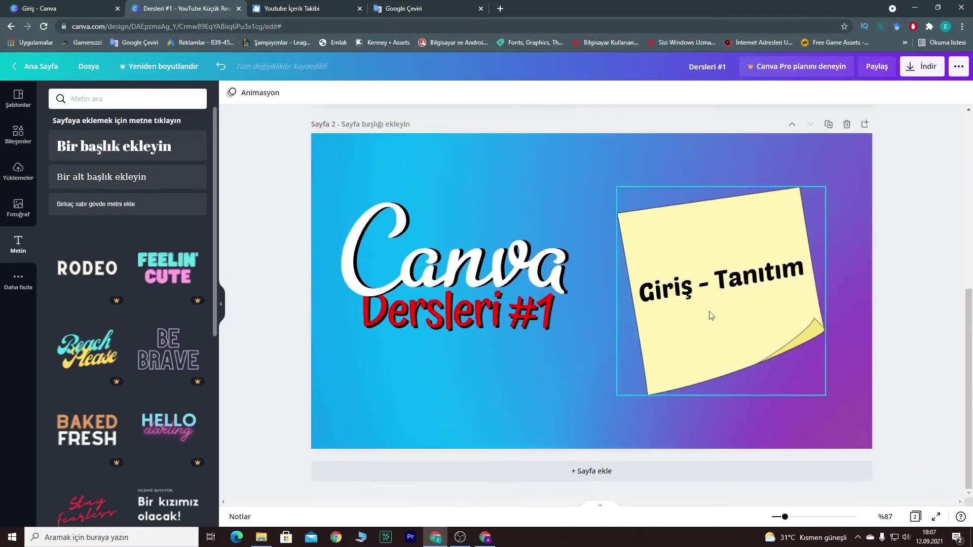
scroll(841, 354, "up", 5)
scroll(816, 434, "up", 2)
left_click(701, 291)
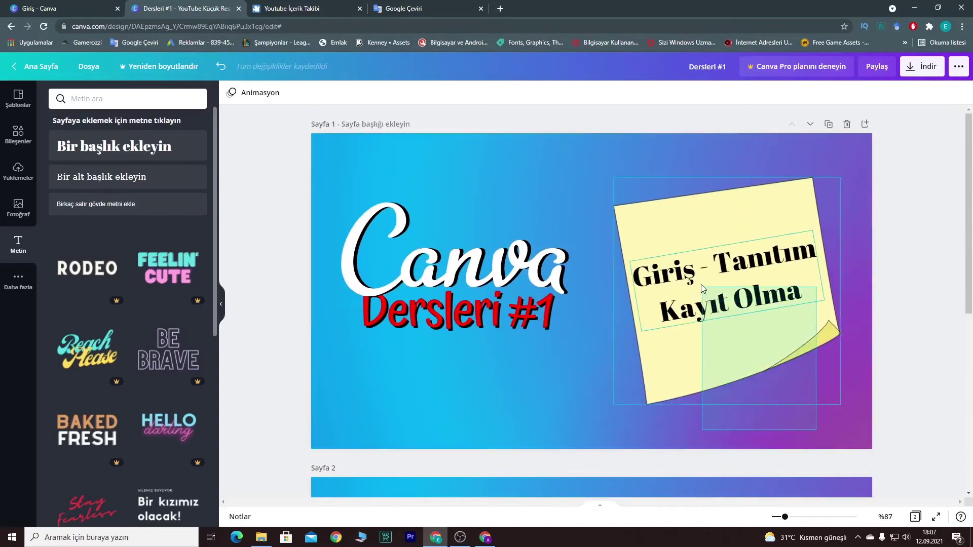
key("Delete")
- Copy the sticky note with its "Giriş - Tanıtım" text from page 2 onto page 1, and delete the redundant second page
scroll(958, 452, "down", 3)
scroll(912, 466, "down", 4)
left_click(663, 268)
key("ctrl+c")
scroll(669, 279, "up", 5)
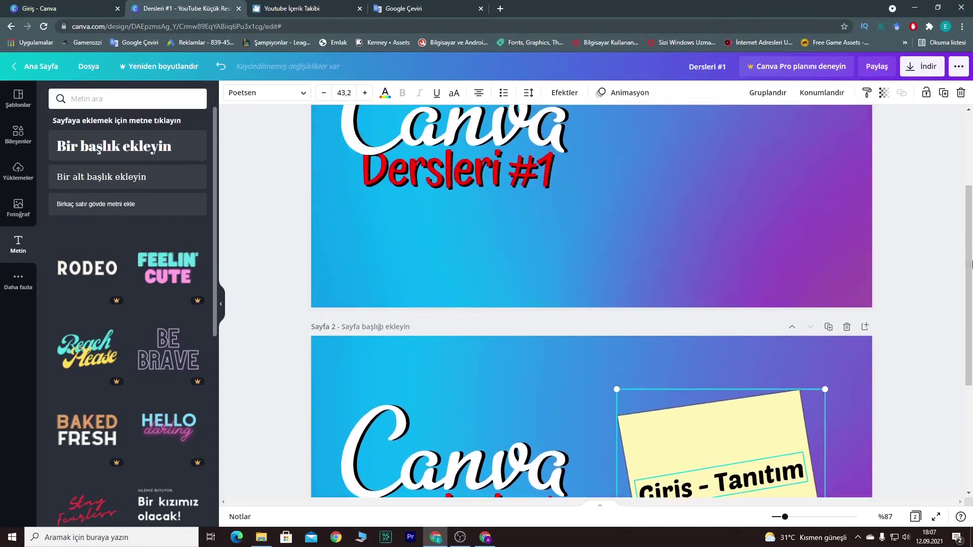
key("ctrl+v")
left_click(895, 339)
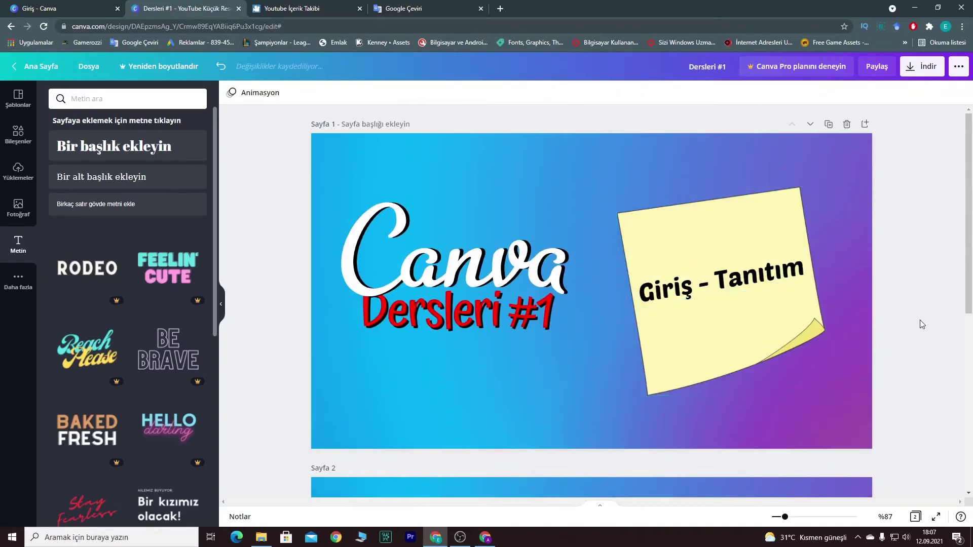
key("Delete")
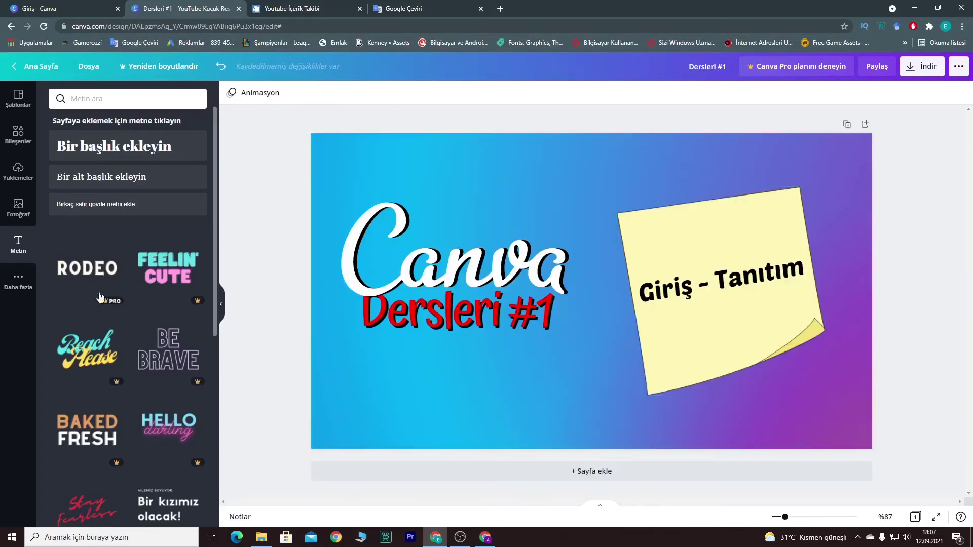
left_click(18, 97)
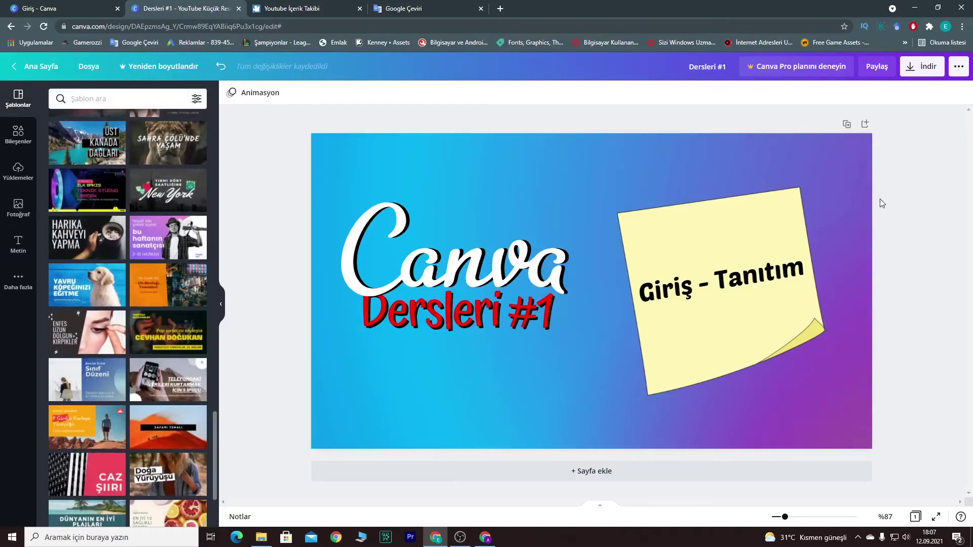
left_click(17, 175)
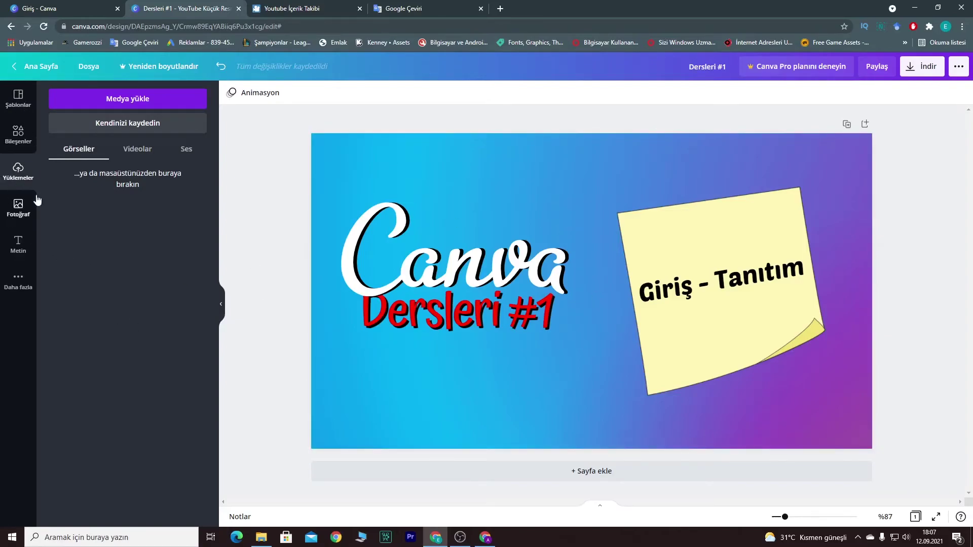
left_click(18, 97)
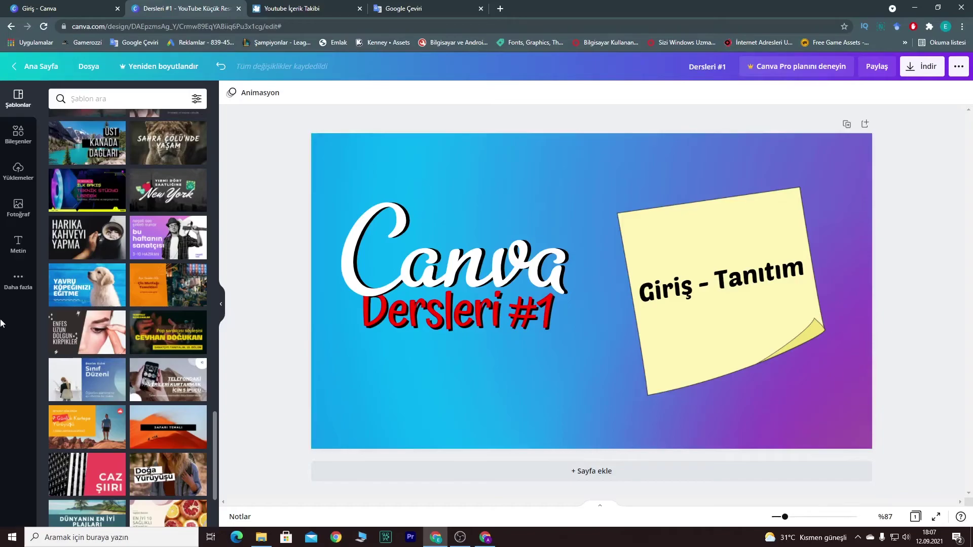
left_click(14, 149)
left_click(197, 99)
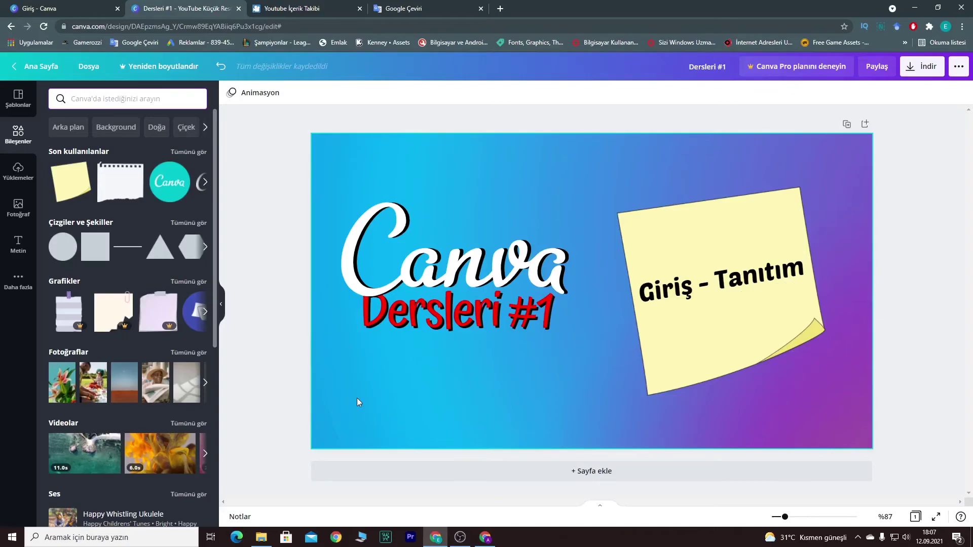
left_click(720, 368)
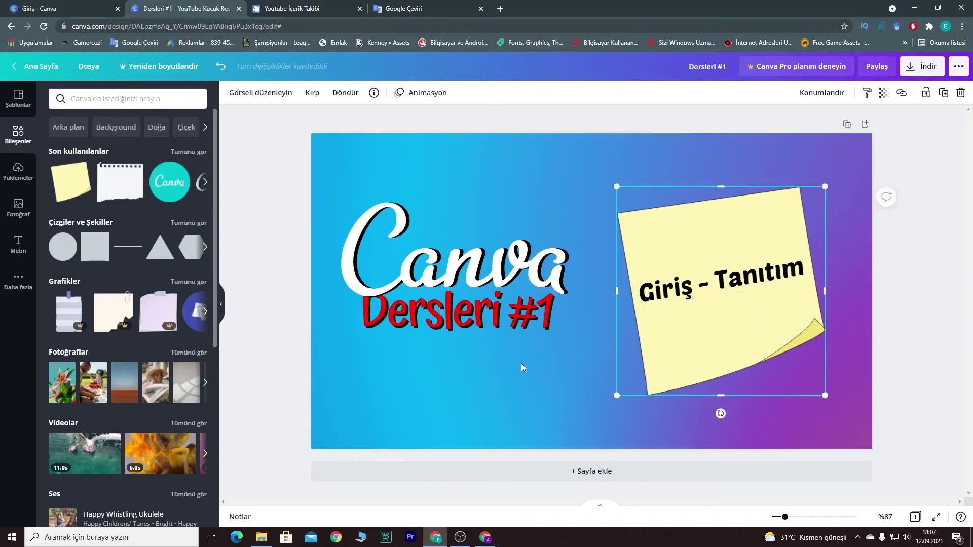
left_click(498, 424)
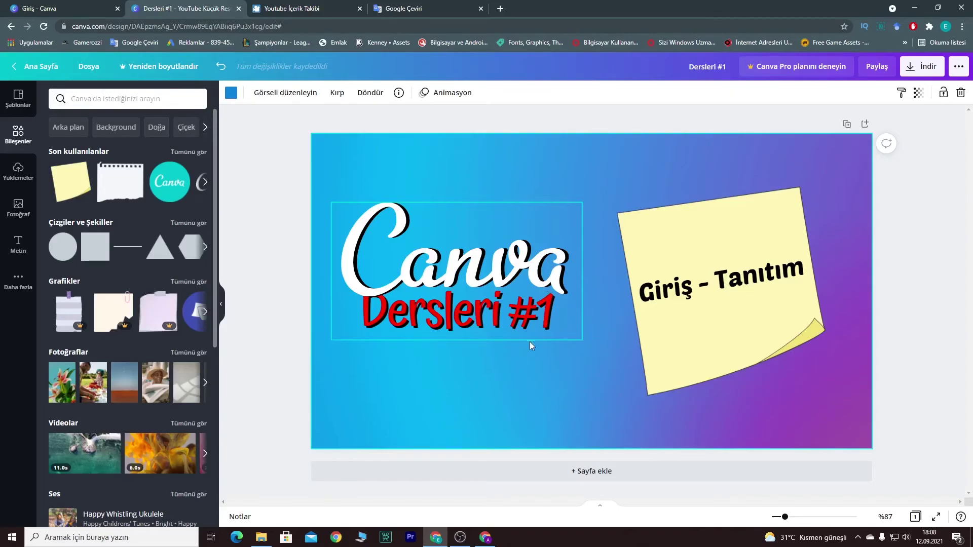
left_click(495, 323)
left_click(509, 362)
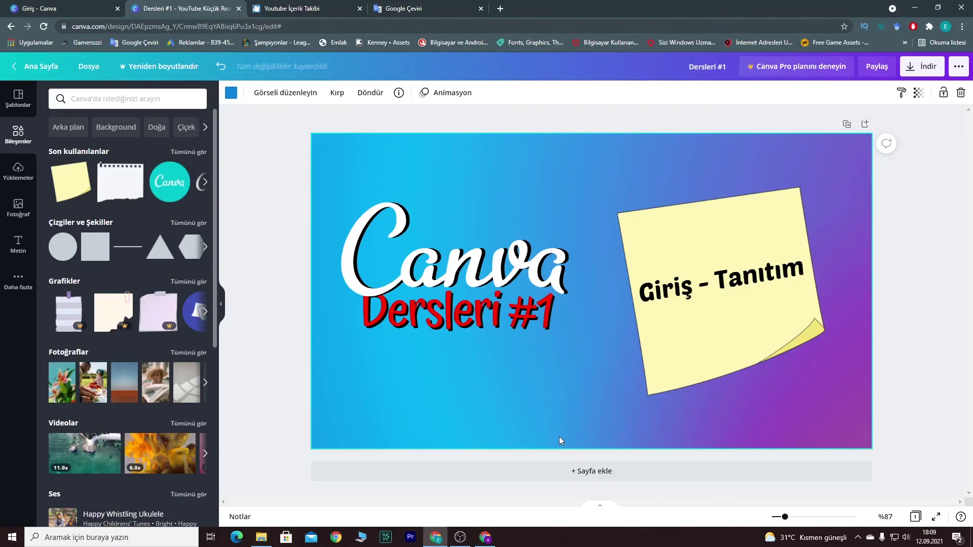
- Switch to Discord and go to The Galaxy server, dismissing the notice about thread permissions
left_click(112, 537)
type("di")
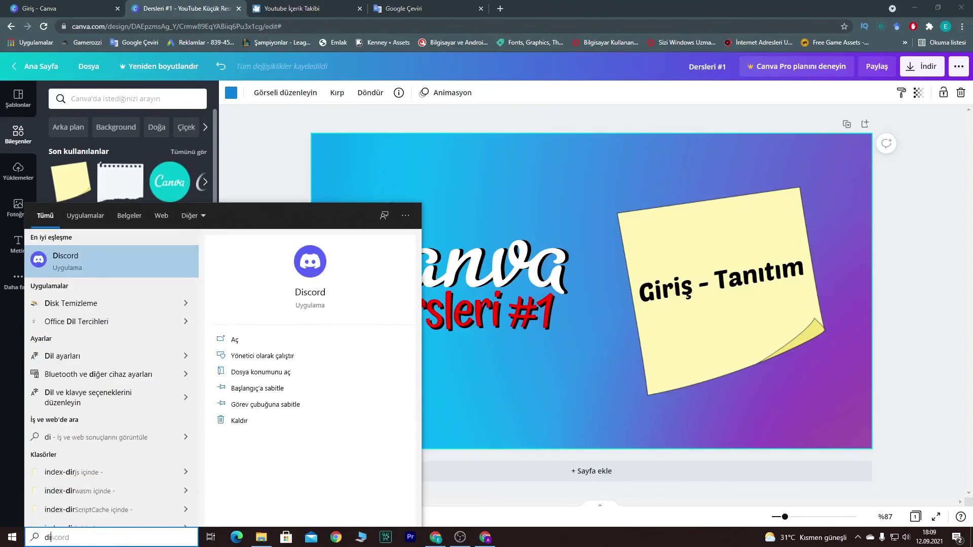
key("Return")
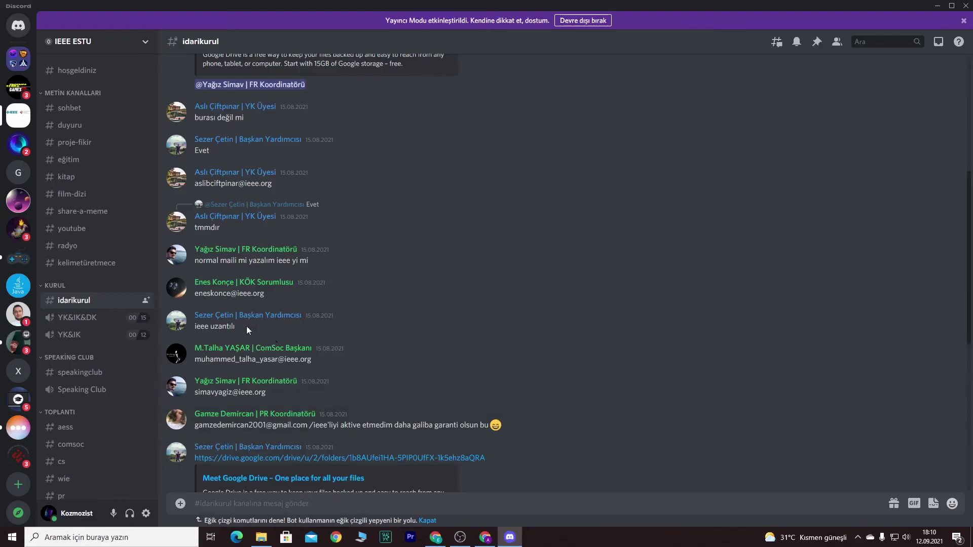
left_click(18, 201)
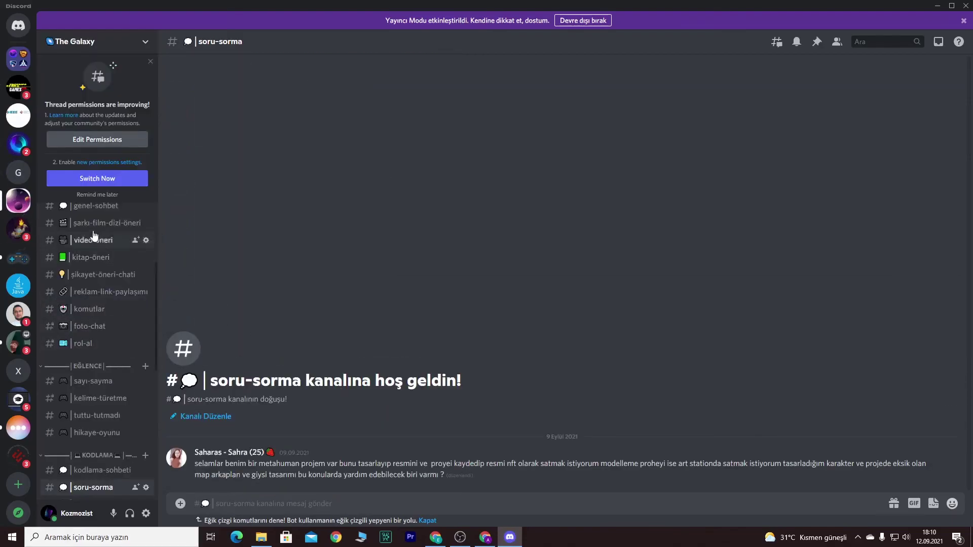
scroll(83, 285, "up", 3)
left_click(125, 138)
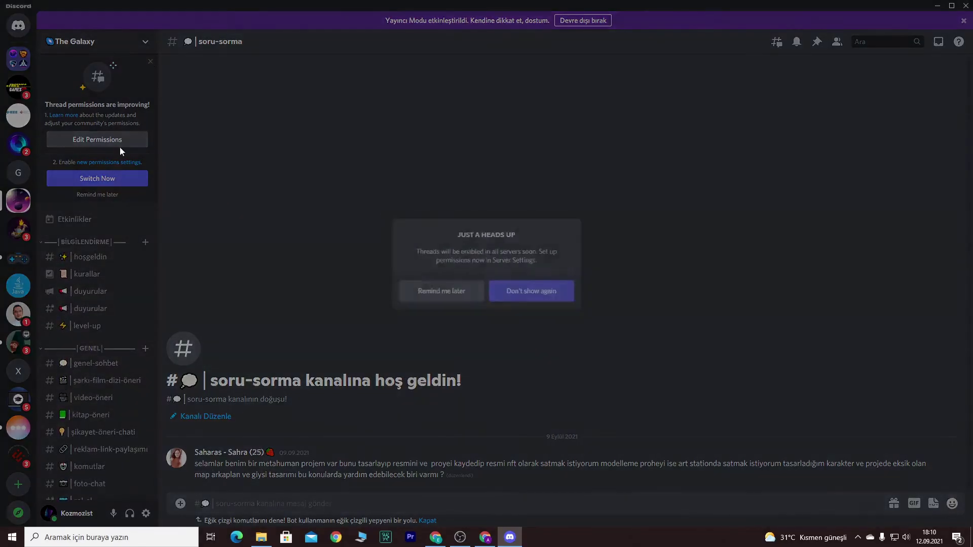
left_click(423, 420)
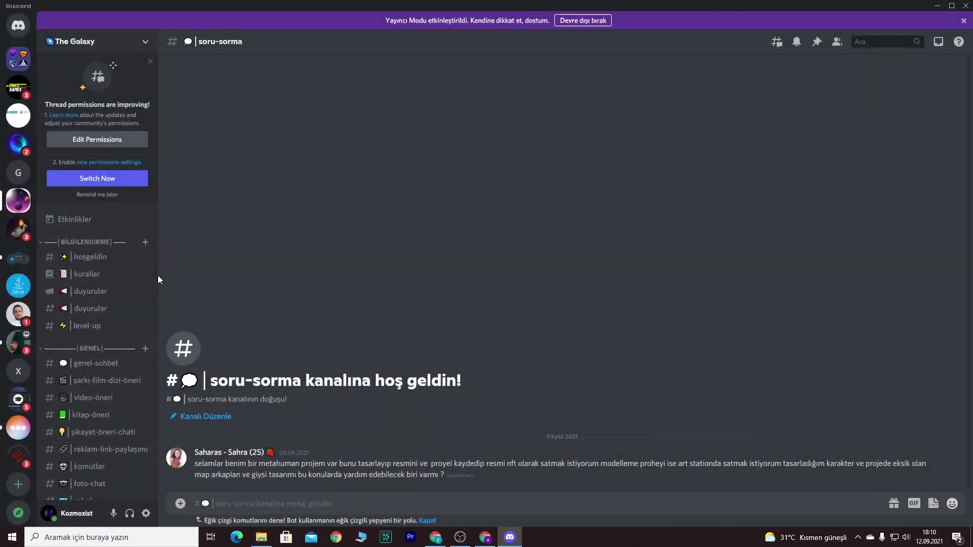
- Look through the server's channel list, view the hoşgeldin and kurallar channels, and switch back to Canva
scroll(156, 277, "down", 5)
scroll(111, 364, "up", 5)
left_click(86, 257)
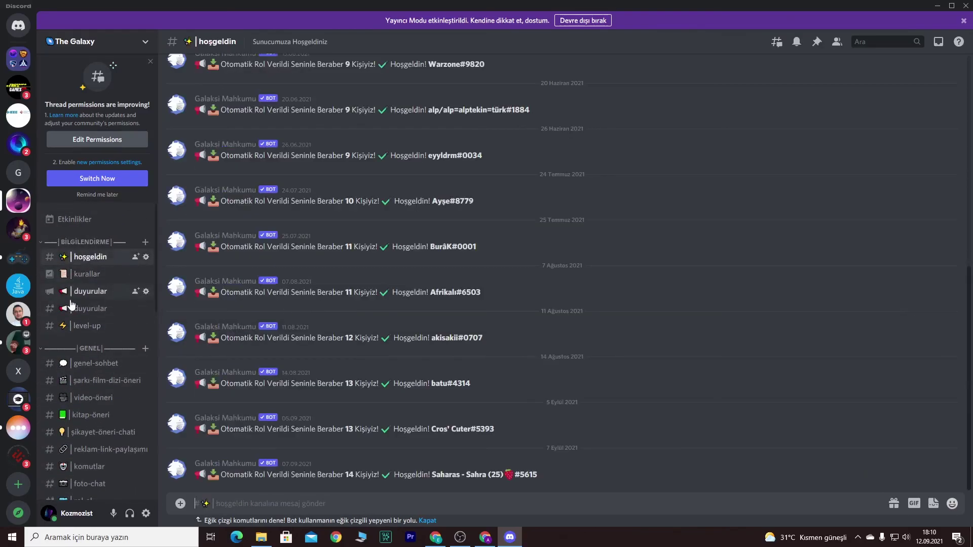
left_click(88, 275)
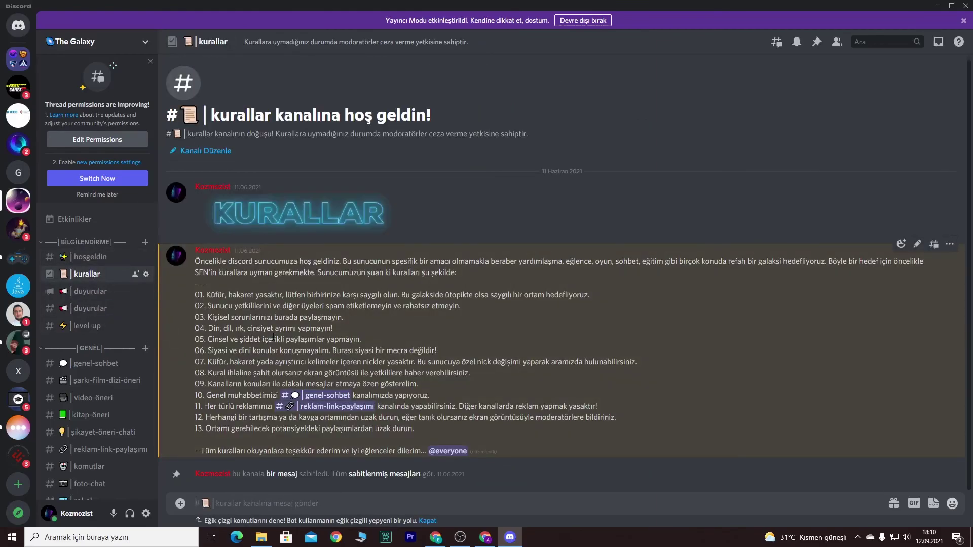
scroll(127, 336, "down", 2)
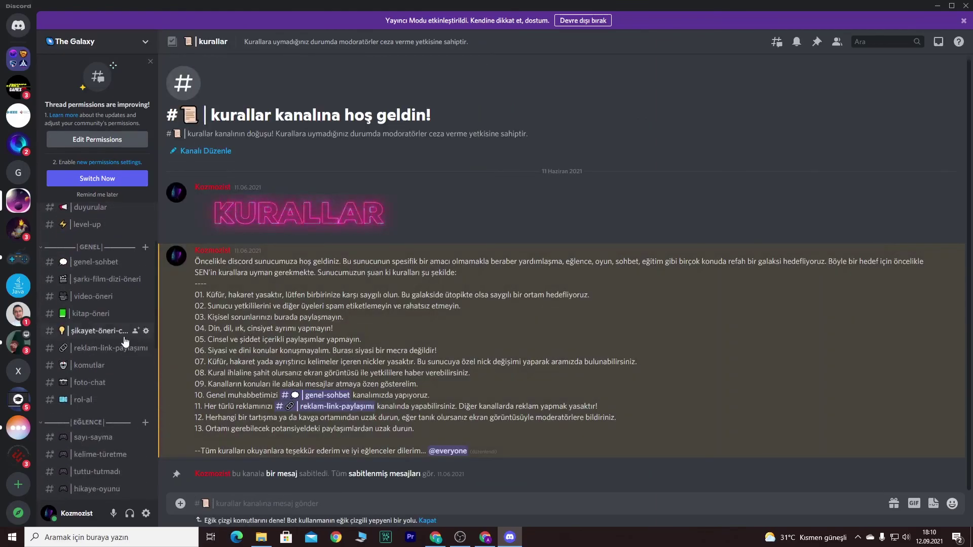
scroll(124, 341, "down", 2)
scroll(103, 279, "up", 4)
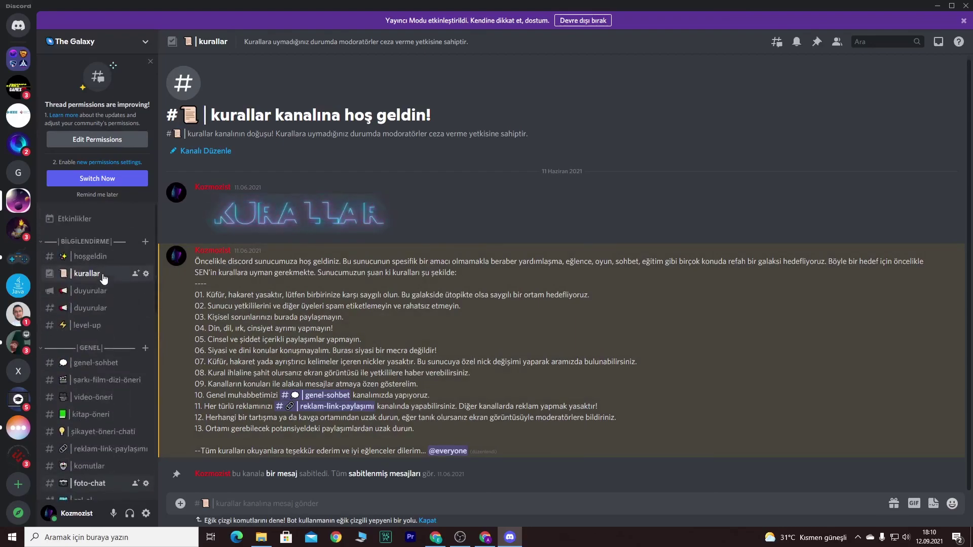
left_click(938, 6)
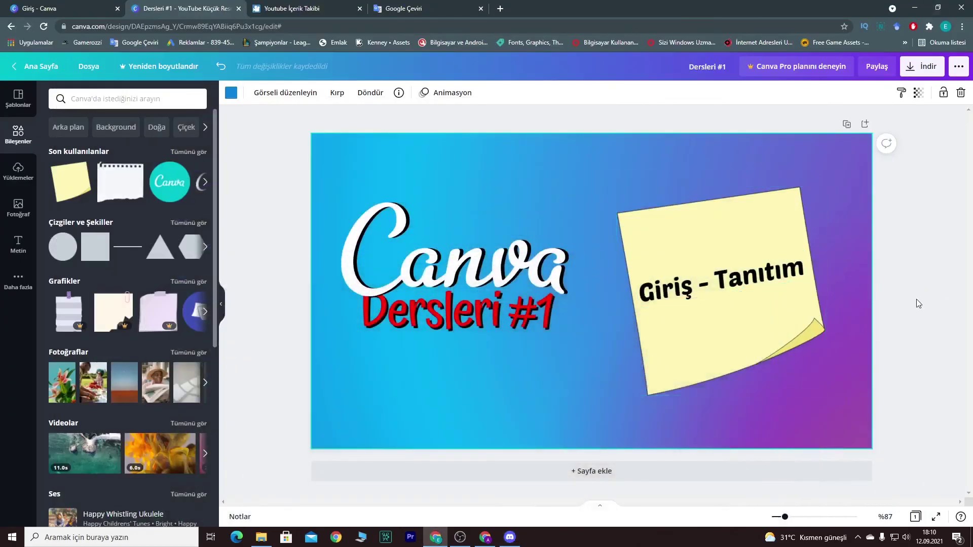